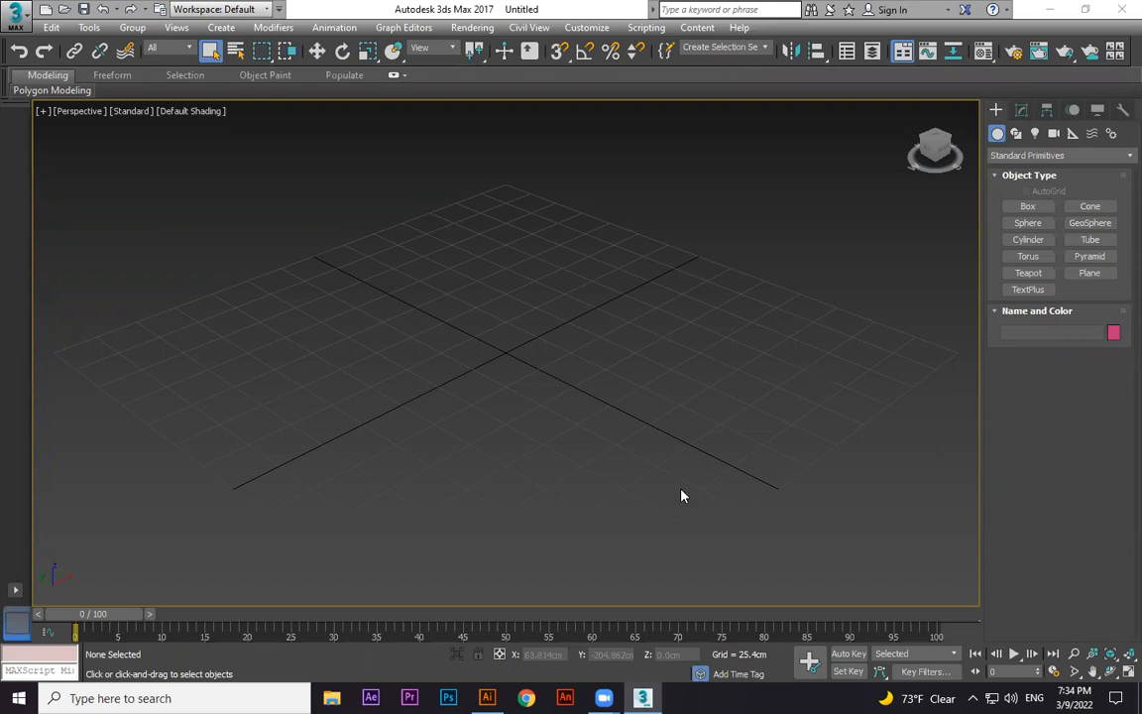
Create a sphere about 21 cm in radius at the centre of the grid.
{"action": "middle_click_drag", "start_coordinate": [655, 448], "coordinate": [999, 524], "text": "alt"}
{"action": "left_click_drag", "start_coordinate": [952, 519], "coordinate": [920, 511]}
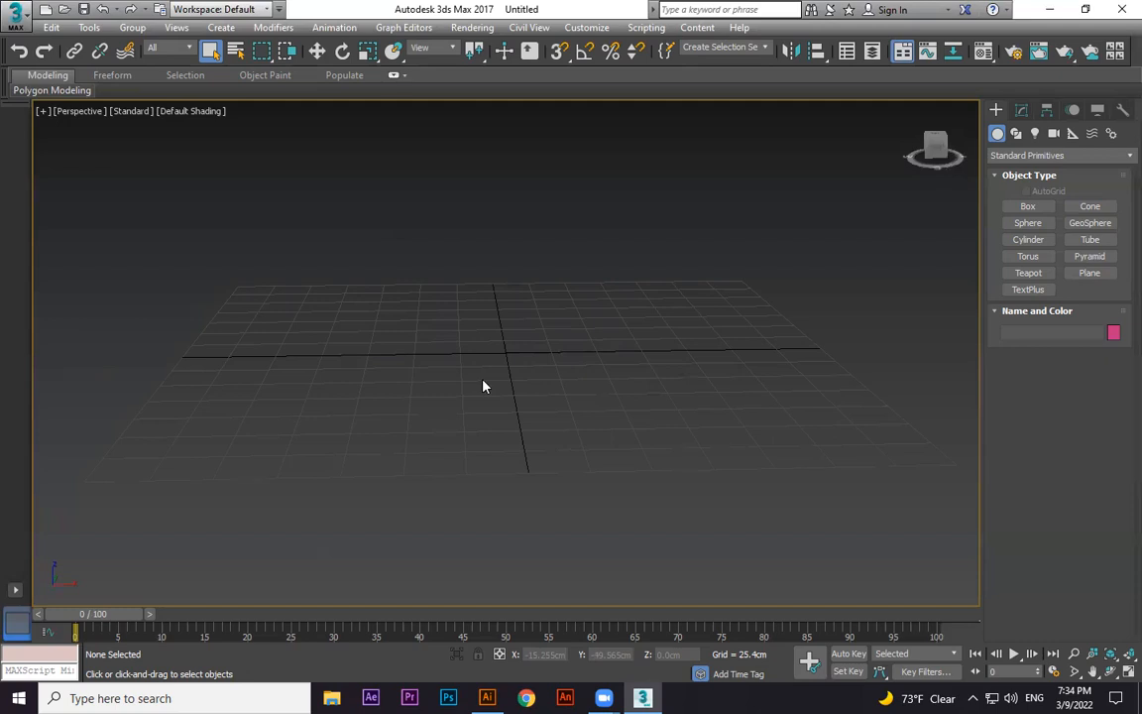
{"action": "left_click", "coordinate": [1028, 223]}
{"action": "scroll", "coordinate": [525, 336], "scroll_direction": "up", "scroll_amount": 2}
{"action": "left_click_drag", "start_coordinate": [520, 354], "coordinate": [599, 353]}
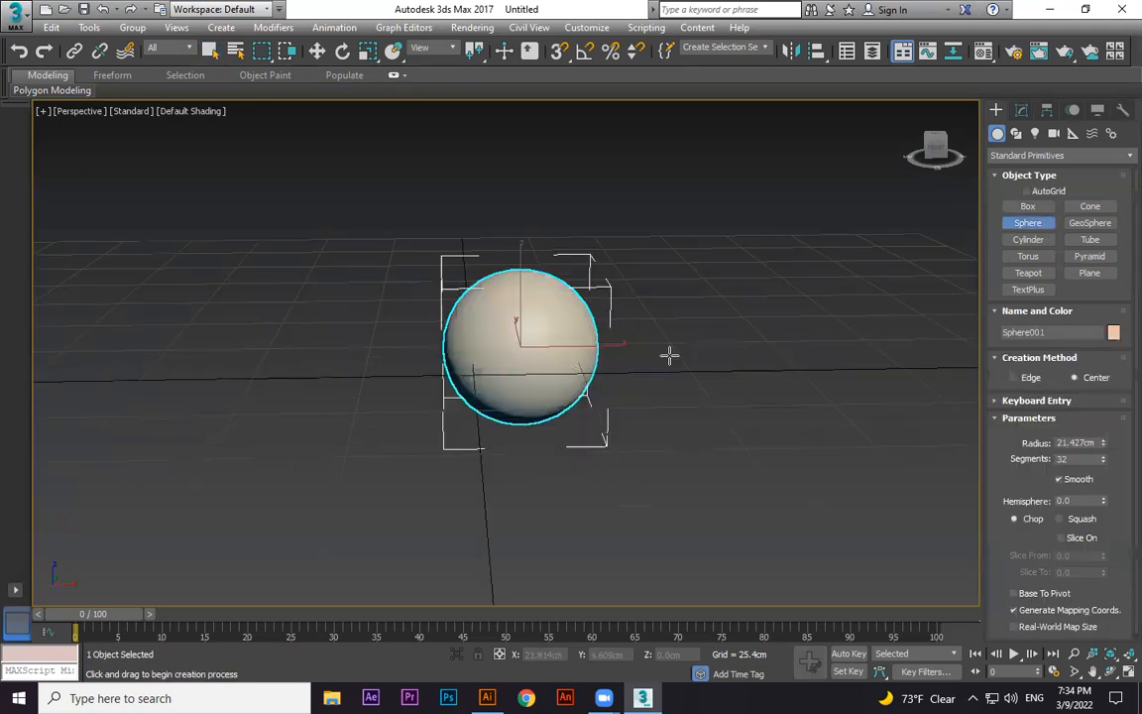
Scale the sphere down vertically into a flattened, pebble-like shape.
{"action": "key", "text": "r"}
{"action": "left_click_drag", "start_coordinate": [522, 260], "coordinate": [537, 327]}
{"action": "middle_click_drag", "start_coordinate": [571, 381], "coordinate": [605, 426], "text": "alt"}
{"action": "scroll", "coordinate": [572, 381], "scroll_direction": "up", "scroll_amount": 3}
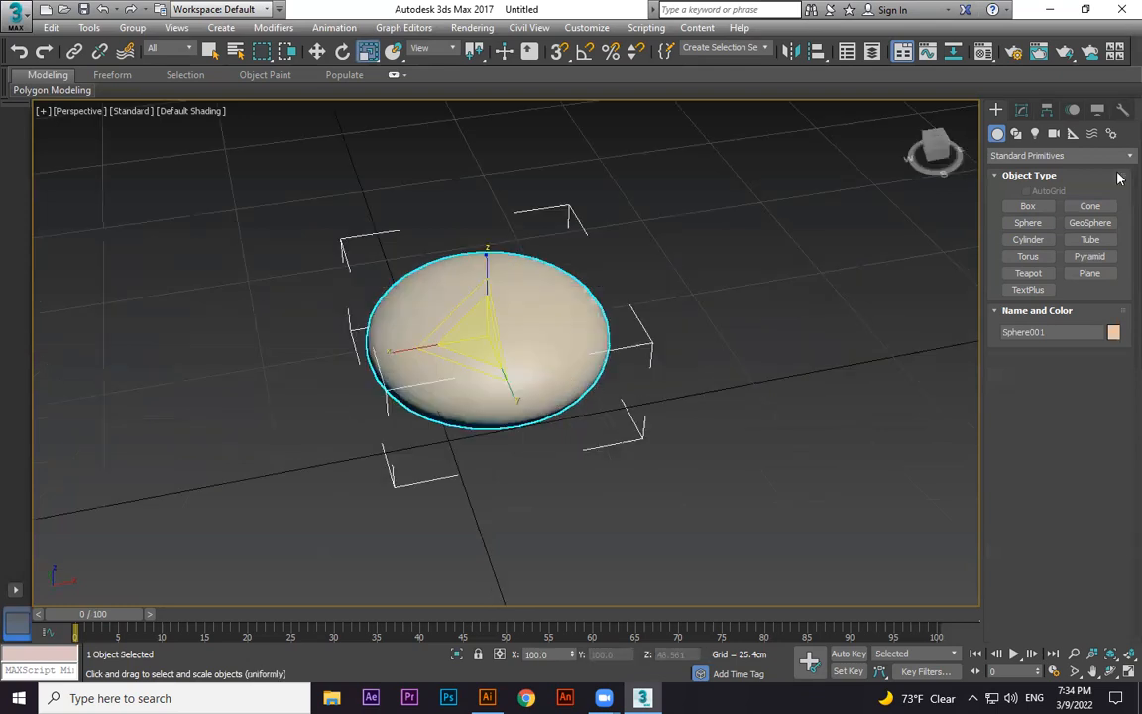
Add a Noise modifier to the flattened sphere.
{"action": "left_click", "coordinate": [1022, 111]}
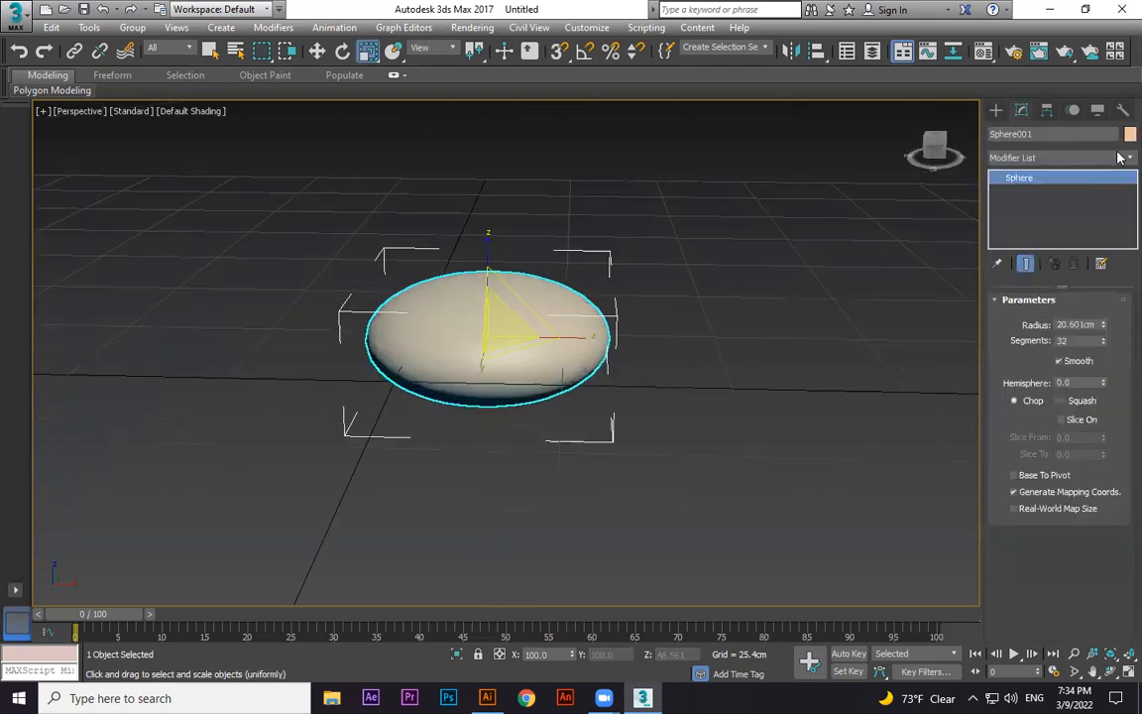
{"action": "left_click", "coordinate": [1118, 157]}
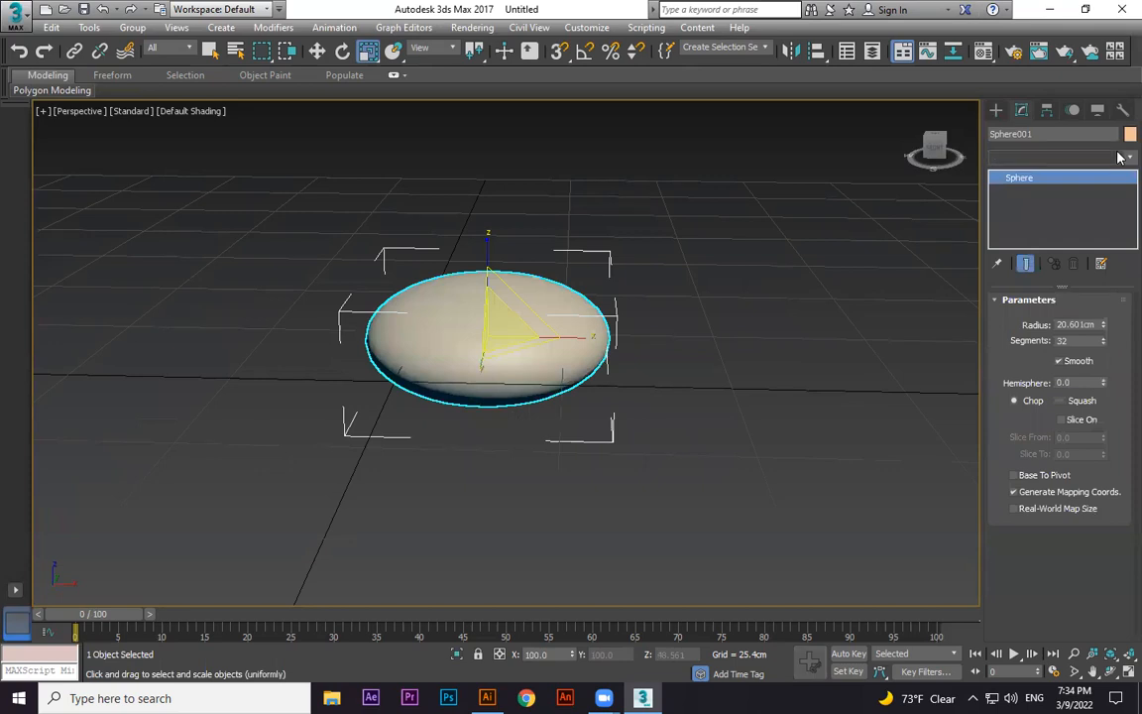
{"action": "left_click", "coordinate": [1118, 157]}
{"action": "type", "text": "n"}
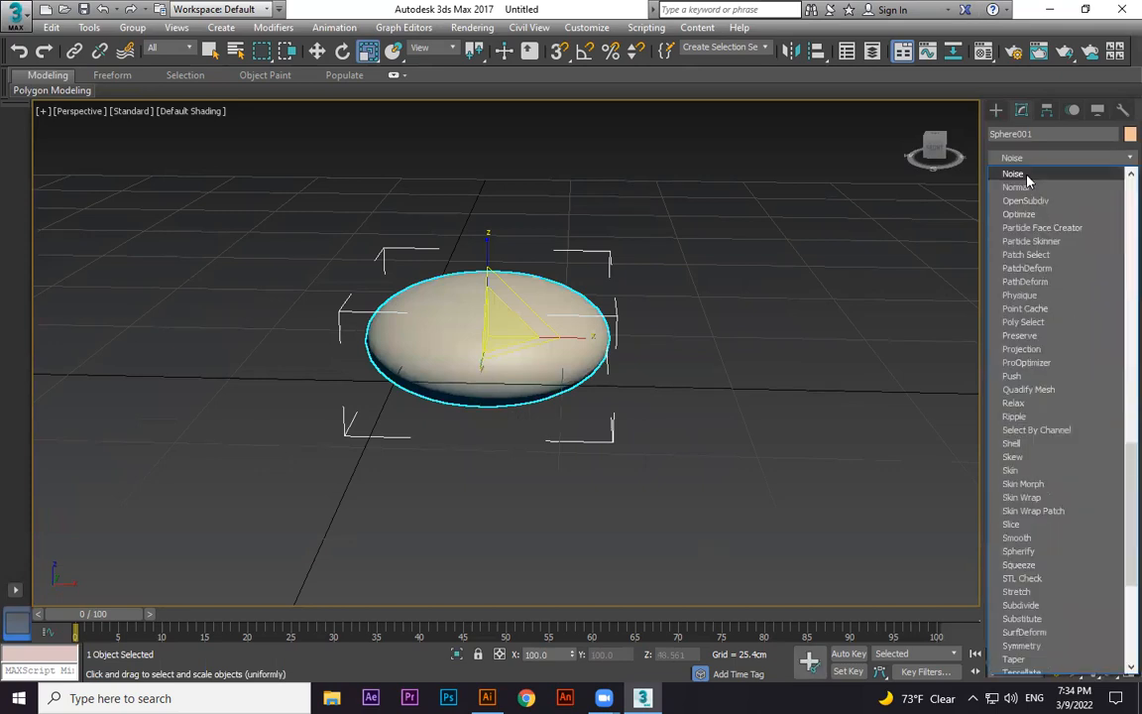
{"action": "left_click", "coordinate": [1021, 175]}
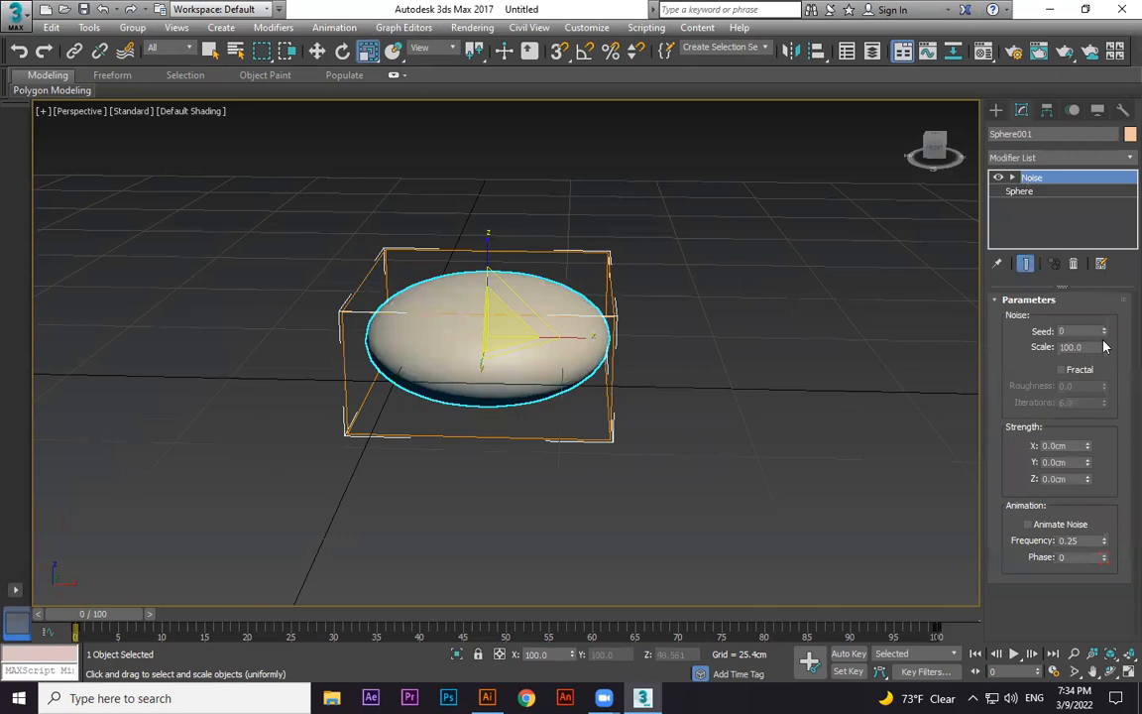
Set the Noise scale to about 10.6 and the Z strength to about 36 cm.
{"action": "left_click_drag", "start_coordinate": [1106, 371], "coordinate": [1106, 395]}
{"action": "left_click_drag", "start_coordinate": [1087, 479], "coordinate": [1114, 278]}
{"action": "left_click_drag", "start_coordinate": [1105, 350], "coordinate": [1104, 376]}
{"action": "left_click_drag", "start_coordinate": [1088, 480], "coordinate": [1104, 109]}
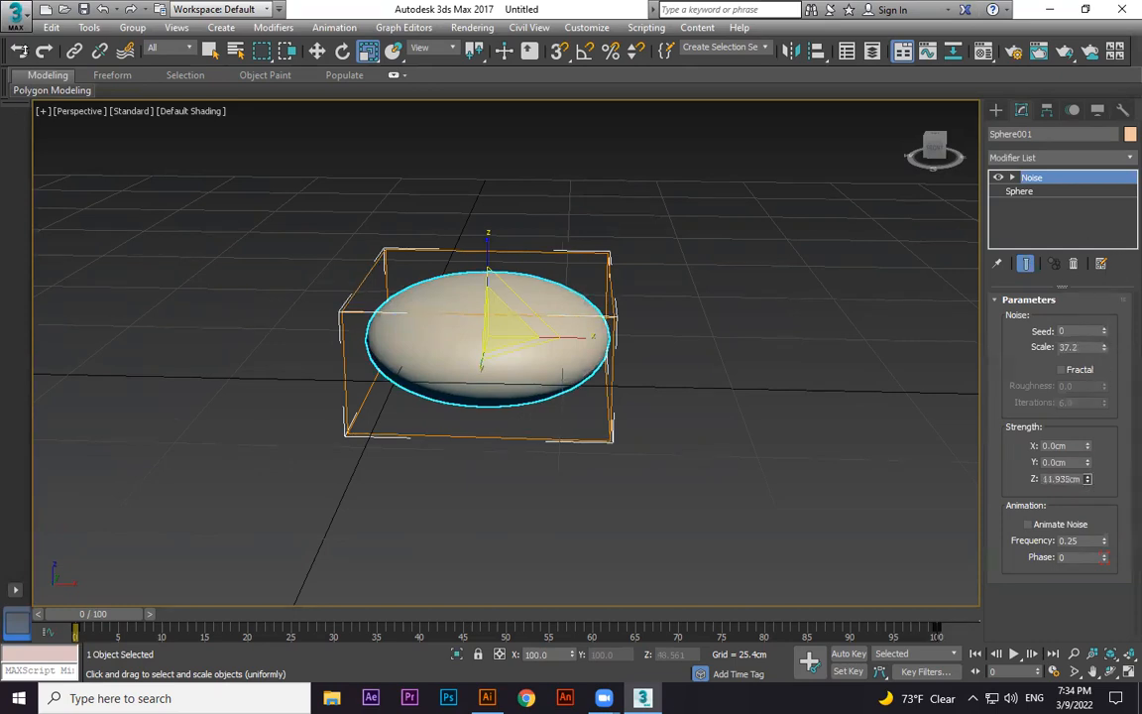
{"action": "left_click_drag", "start_coordinate": [1088, 479], "coordinate": [832, 273]}
{"action": "mouse_move", "coordinate": [1103, 347]}
{"action": "left_mouse_down"}
{"action": "mouse_move", "coordinate": [1101, 426]}
{"action": "mouse_move", "coordinate": [1090, 403]}
{"action": "left_mouse_up"}
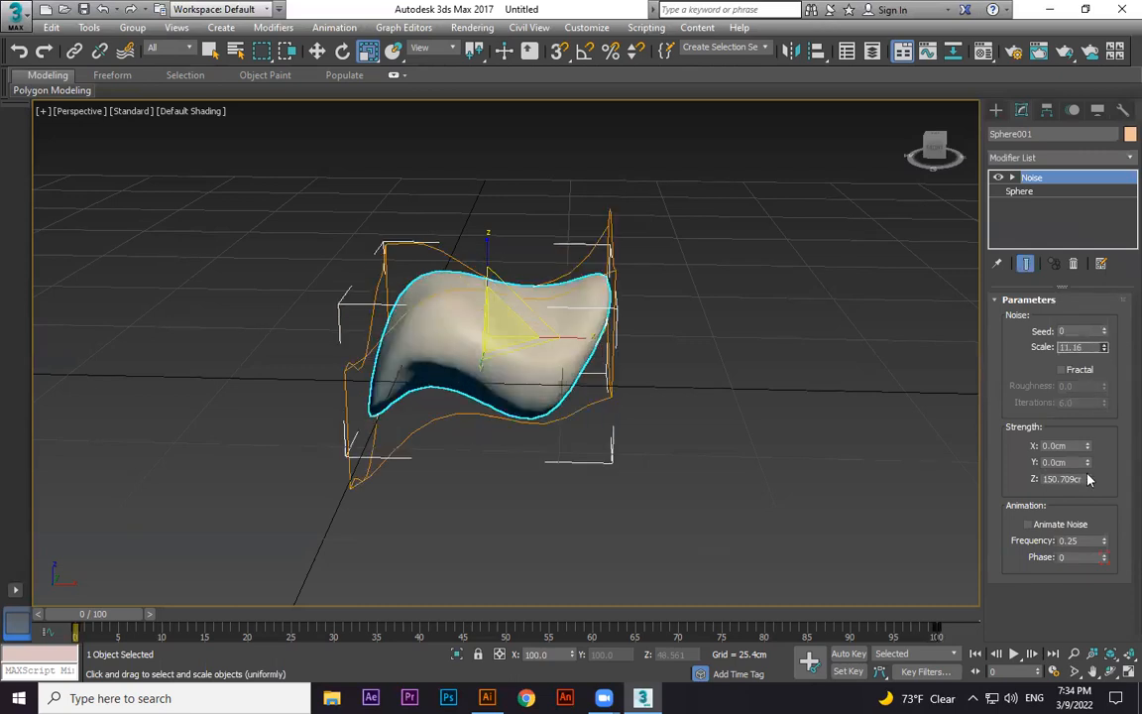
{"action": "left_click_drag", "start_coordinate": [1088, 479], "coordinate": [1090, 537]}
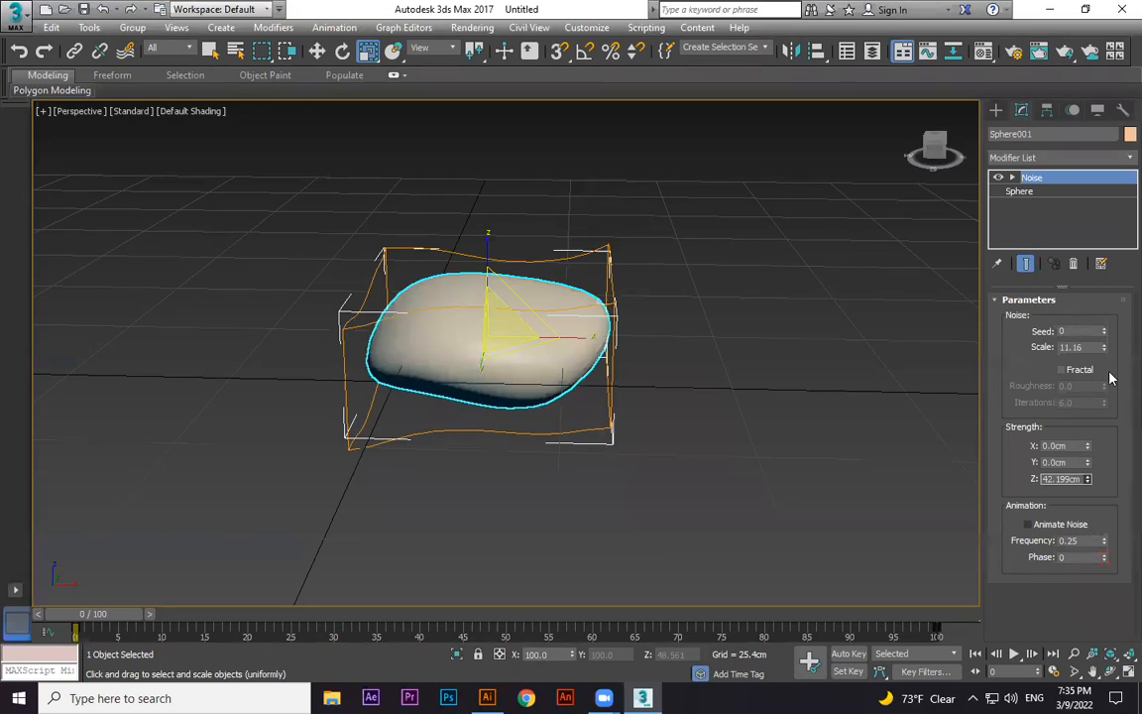
{"action": "left_click_drag", "start_coordinate": [1104, 346], "coordinate": [1104, 352]}
Copy the stone upward to stack a second stone above it.
{"action": "scroll", "coordinate": [714, 367], "scroll_direction": "up", "scroll_amount": 2}
{"action": "middle_click_drag", "start_coordinate": [932, 367], "coordinate": [852, 433], "text": "alt"}
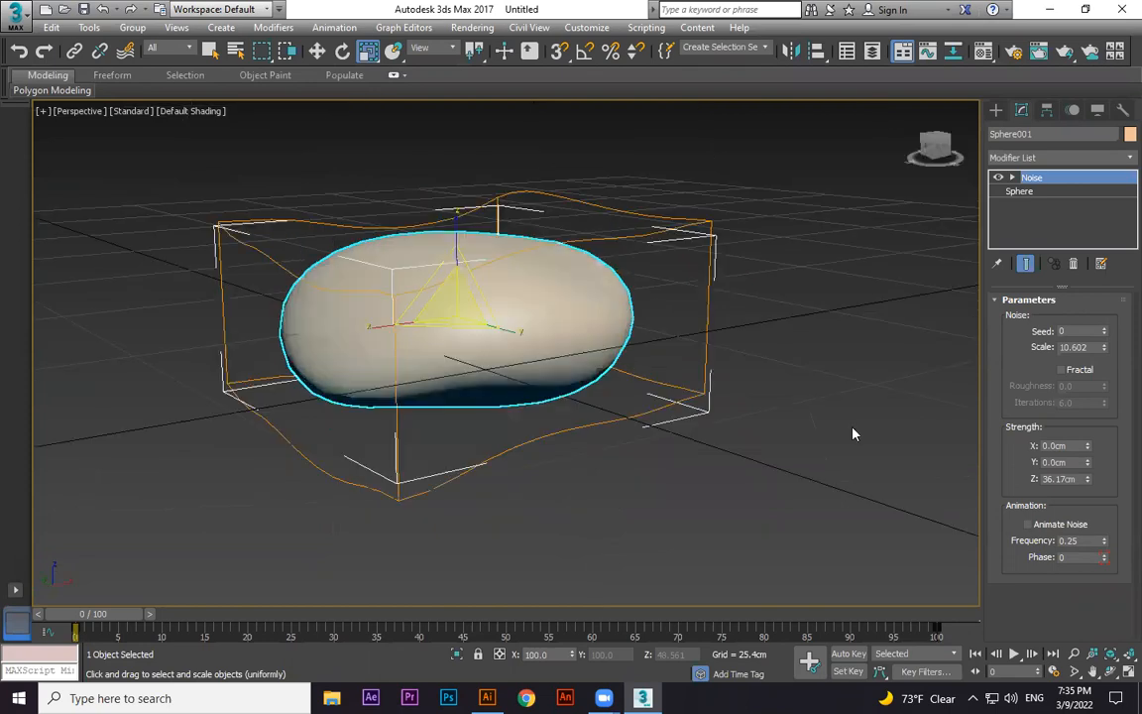
{"action": "left_click", "coordinate": [734, 455]}
{"action": "middle_click_drag", "start_coordinate": [726, 353], "coordinate": [708, 332], "text": "alt"}
{"action": "left_click", "coordinate": [707, 332]}
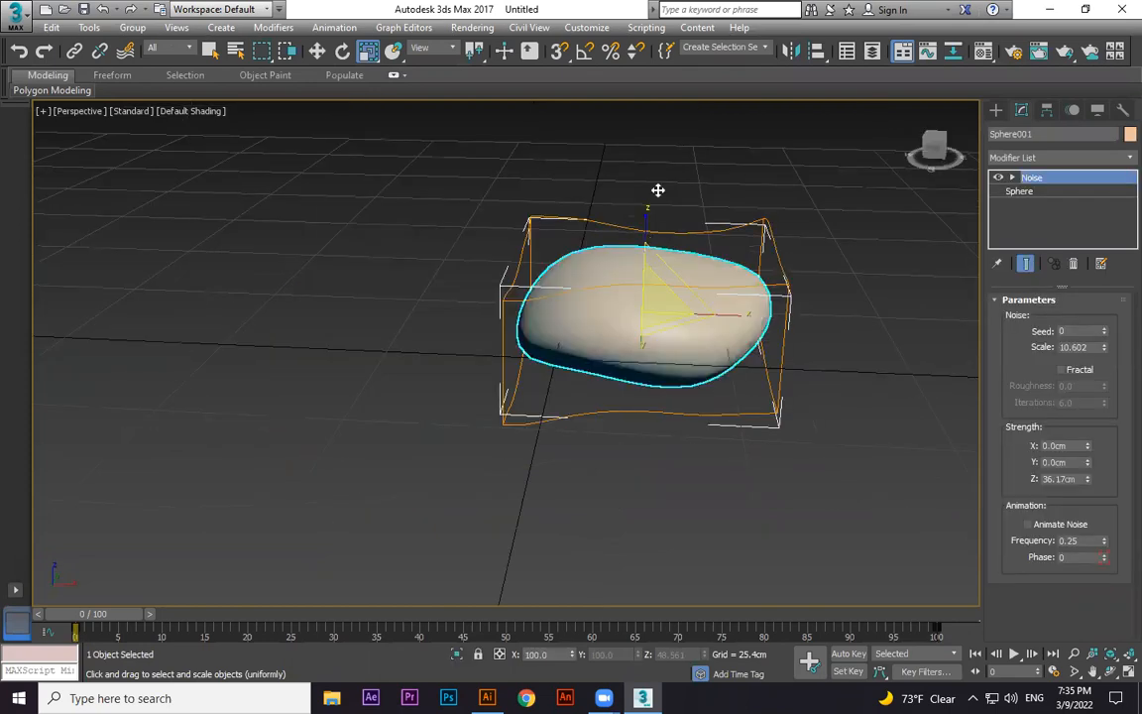
{"action": "key", "text": "w"}
{"action": "mouse_move", "coordinate": [642, 283]}
{"action": "left_mouse_down", "text": "shift"}
{"action": "mouse_move", "coordinate": [645, 188]}
{"action": "mouse_move", "coordinate": [608, 228]}
{"action": "mouse_move", "coordinate": [664, 253]}
{"action": "mouse_move", "coordinate": [649, 77]}
{"action": "left_mouse_up", "text": "shift"}
{"action": "left_click", "coordinate": [574, 417]}
Copy the stone upward again to add a third stone to the stack.
{"action": "key", "text": "r"}
{"action": "key", "text": "e"}
{"action": "key", "text": "r"}
{"action": "key", "text": "r"}
{"action": "key", "text": "w"}
{"action": "left_click", "coordinate": [574, 417]}
Scale the top stone down so it is smaller than the one below.
{"action": "middle_click_drag", "start_coordinate": [688, 153], "coordinate": [682, 192]}
{"action": "key", "text": "r"}
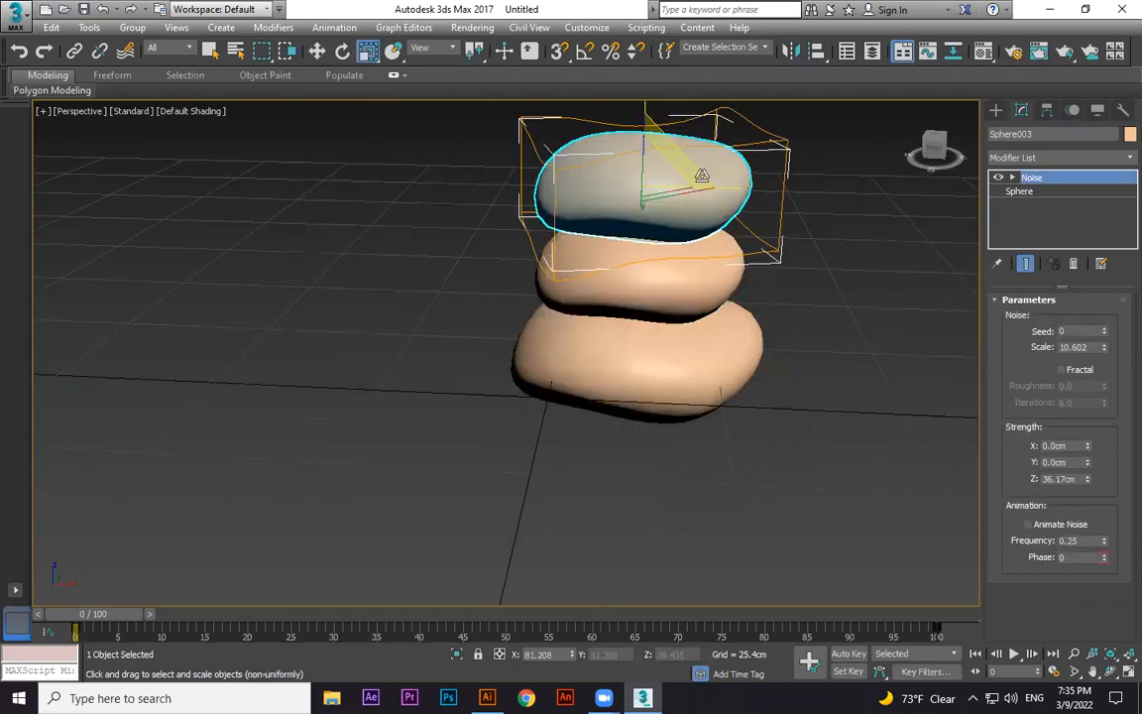
{"action": "left_click_drag", "start_coordinate": [702, 176], "coordinate": [703, 161]}
{"action": "key", "text": "e"}
{"action": "key", "text": "w"}
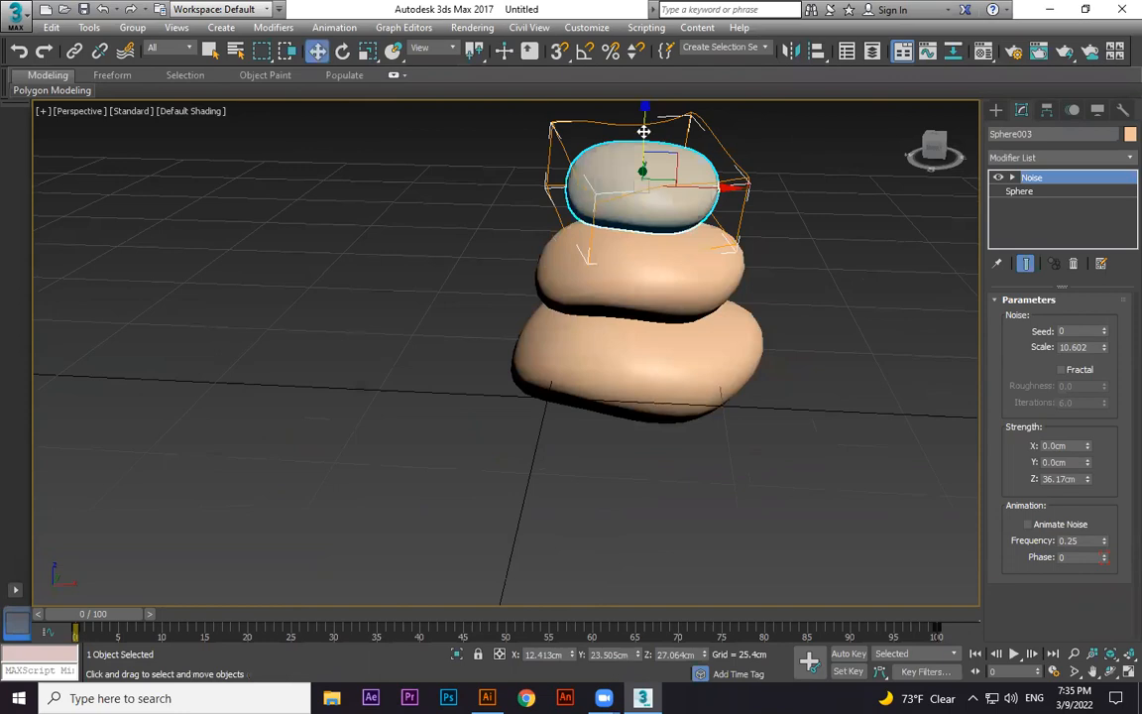
Rotate the top stone slightly to tilt it.
{"action": "key", "text": "e"}
{"action": "mouse_move", "coordinate": [595, 174]}
{"action": "left_mouse_down"}
{"action": "mouse_move", "coordinate": [610, 180]}
{"action": "mouse_move", "coordinate": [592, 194]}
{"action": "left_mouse_up"}
{"action": "left_click", "coordinate": [643, 146]}
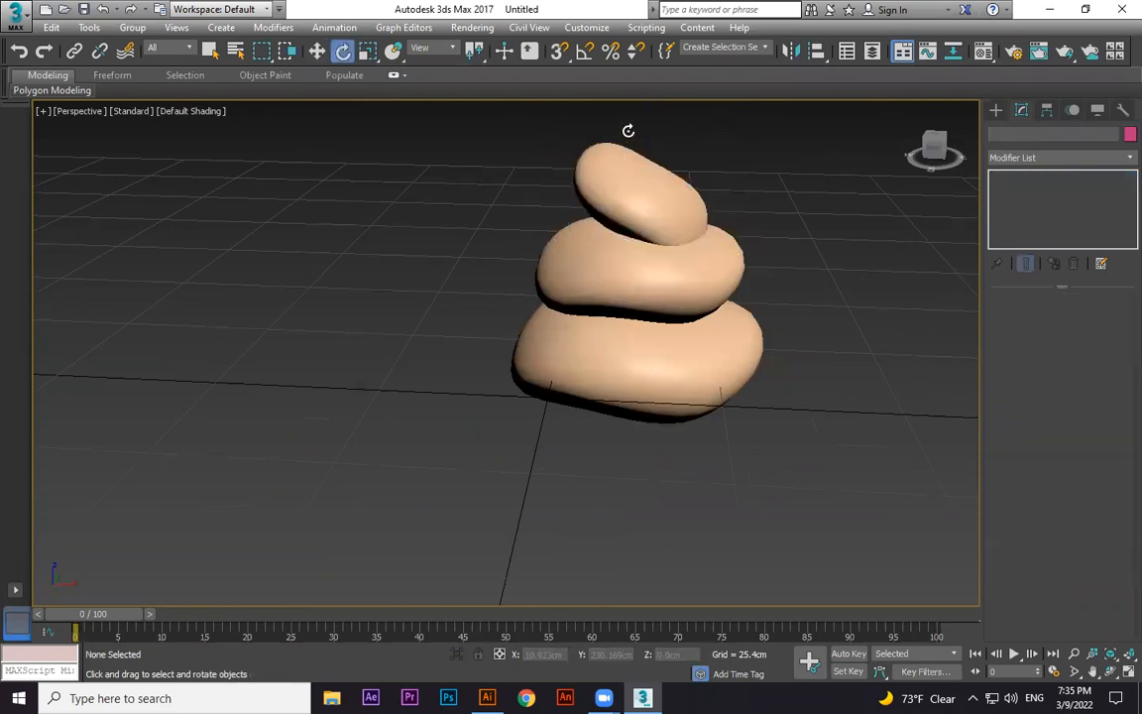
{"action": "key", "text": "ctrl+z"}
Copy the top stone upward to add a fourth stone to the stack.
{"action": "middle_click_drag", "start_coordinate": [711, 329], "coordinate": [706, 439]}
{"action": "key", "text": "w"}
{"action": "middle_click_drag", "start_coordinate": [707, 314], "coordinate": [715, 315], "text": "alt"}
{"action": "mouse_move", "coordinate": [714, 315]}
{"action": "left_mouse_down"}
{"action": "mouse_move", "coordinate": [684, 313]}
{"action": "mouse_move", "coordinate": [691, 231]}
{"action": "mouse_move", "coordinate": [716, 266]}
{"action": "mouse_move", "coordinate": [689, 256]}
{"action": "left_mouse_up"}
{"action": "left_click", "coordinate": [575, 413]}
Rotate the fourth stone slightly to tilt it on the stack.
{"action": "key", "text": "r"}
{"action": "key", "text": "e"}
{"action": "left_click_drag", "start_coordinate": [684, 189], "coordinate": [632, 255]}
{"action": "key", "text": "r"}
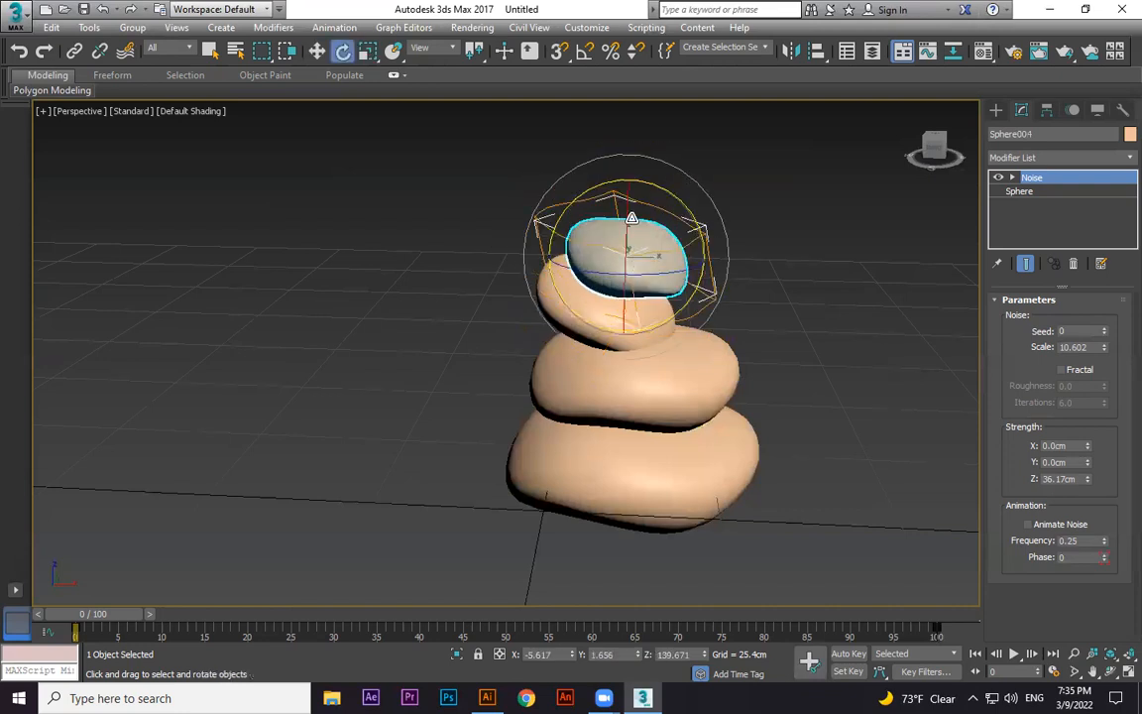
{"action": "key", "text": "w"}
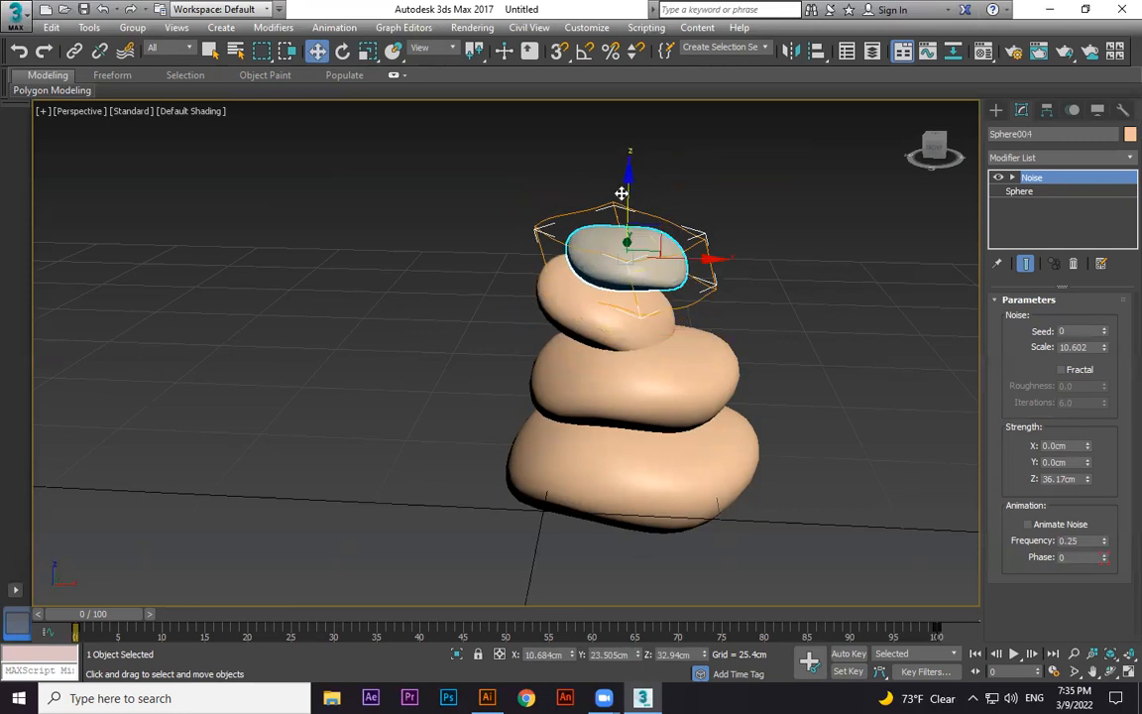
Copy the top stone upward to add a fifth stone.
{"action": "middle_click_drag", "start_coordinate": [691, 229], "coordinate": [644, 164], "text": "alt"}
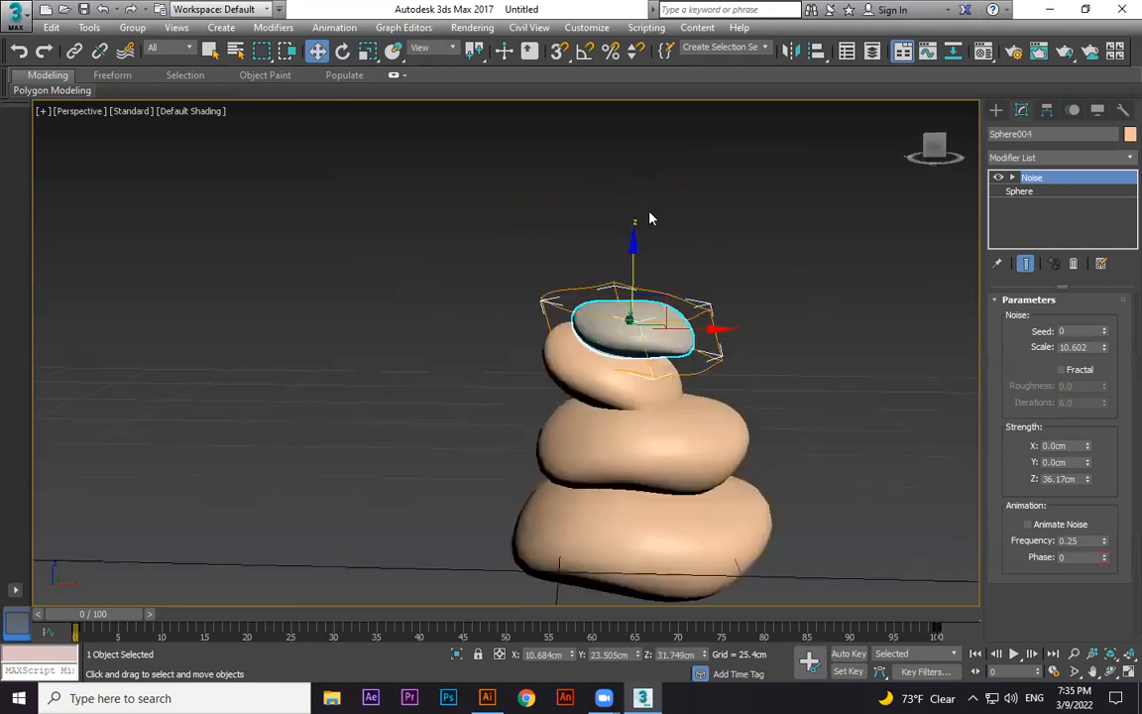
{"action": "left_click_drag", "start_coordinate": [634, 238], "coordinate": [634, 181], "text": "shift"}
{"action": "left_click", "coordinate": [577, 414]}
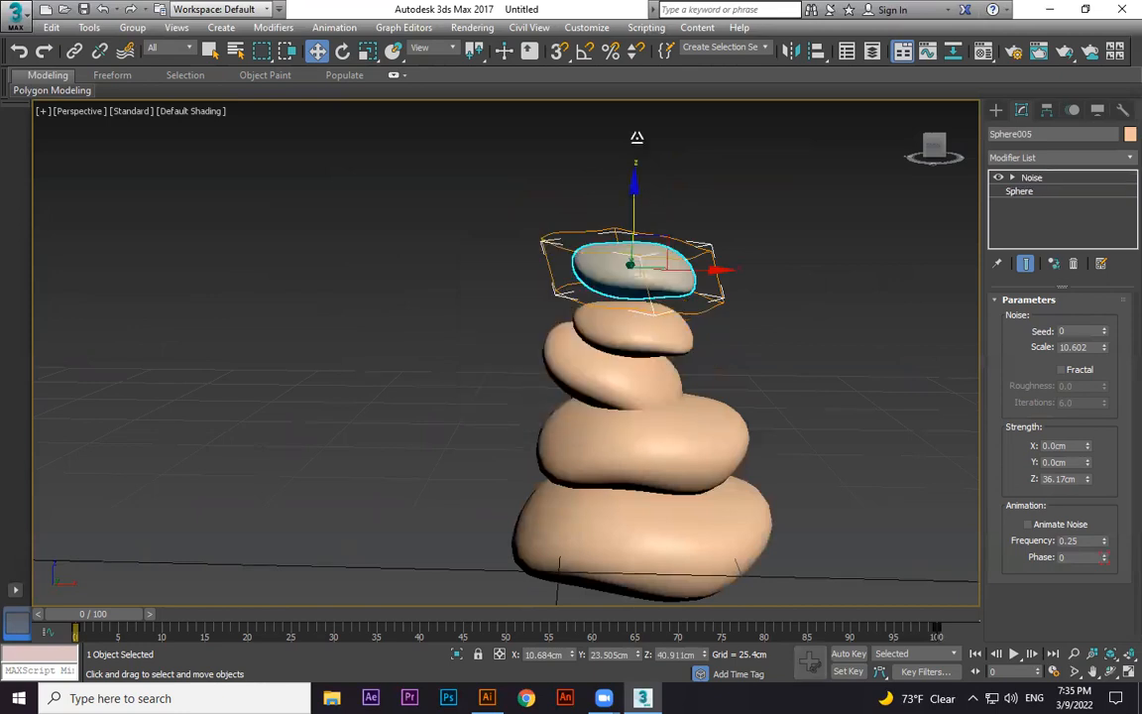
Scale the fifth stone down to make it smaller.
{"action": "key", "text": "r"}
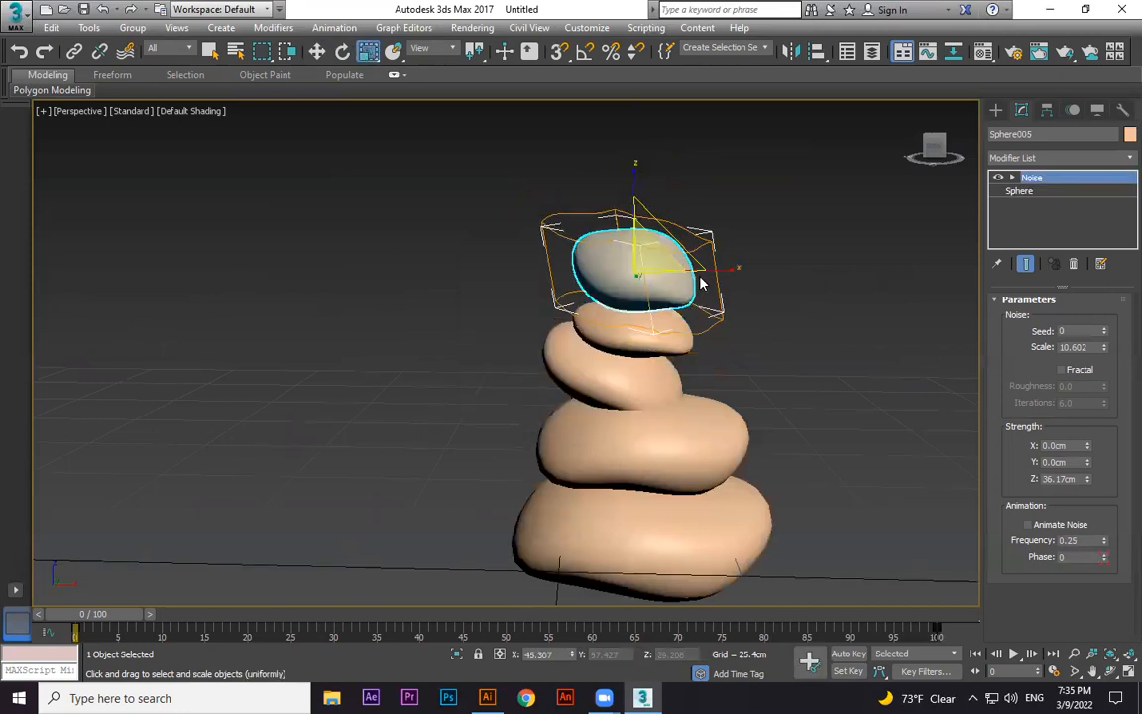
{"action": "left_click_drag", "start_coordinate": [701, 284], "coordinate": [620, 248]}
{"action": "key", "text": "e"}
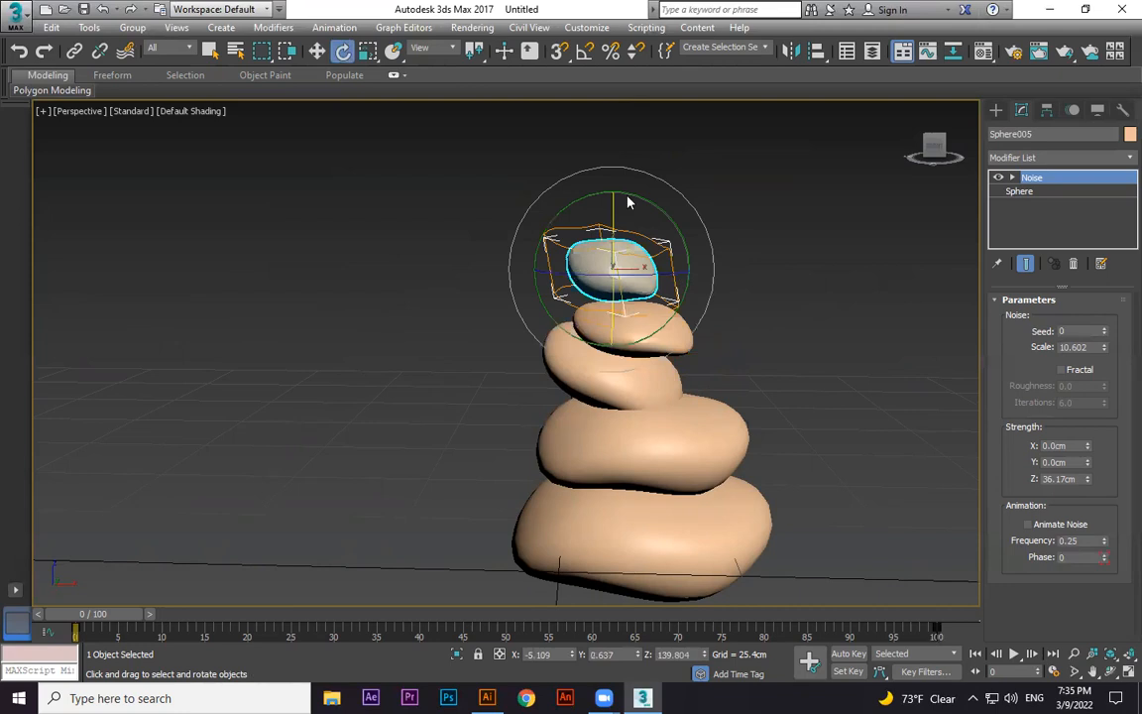
{"action": "key", "text": "w"}
{"action": "left_click", "coordinate": [613, 202]}
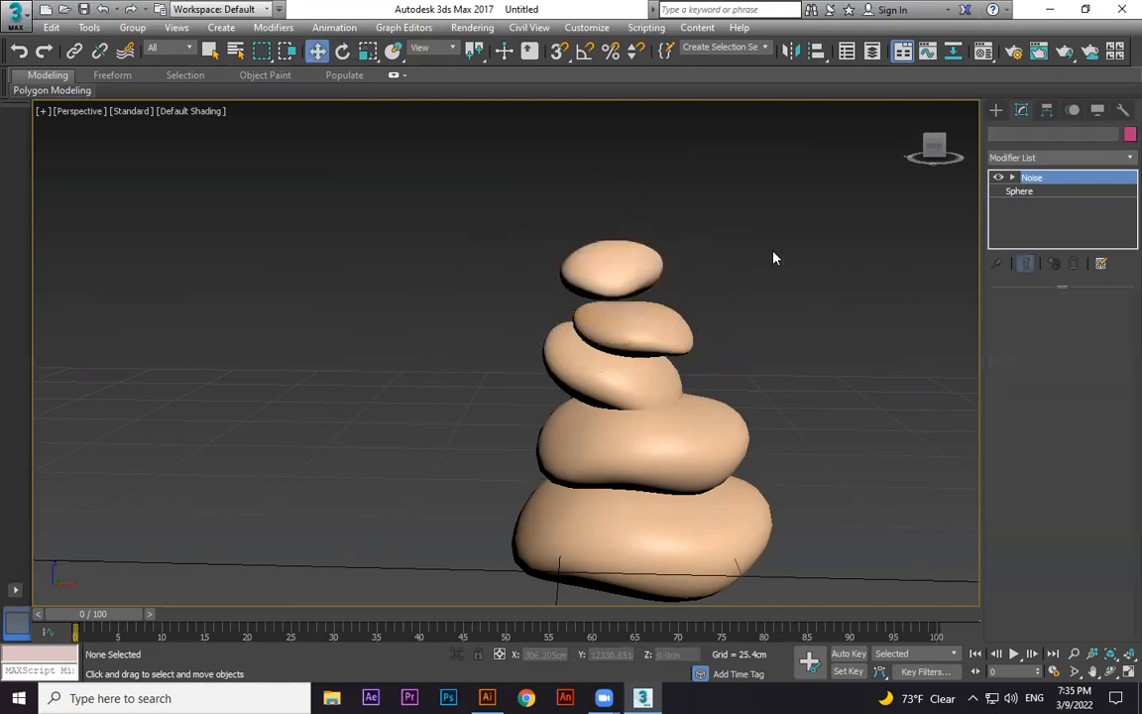
Lower the top stone so it rests on the stone beneath it.
{"action": "left_click", "coordinate": [649, 282]}
{"action": "middle_click_drag", "start_coordinate": [673, 331], "coordinate": [693, 412]}
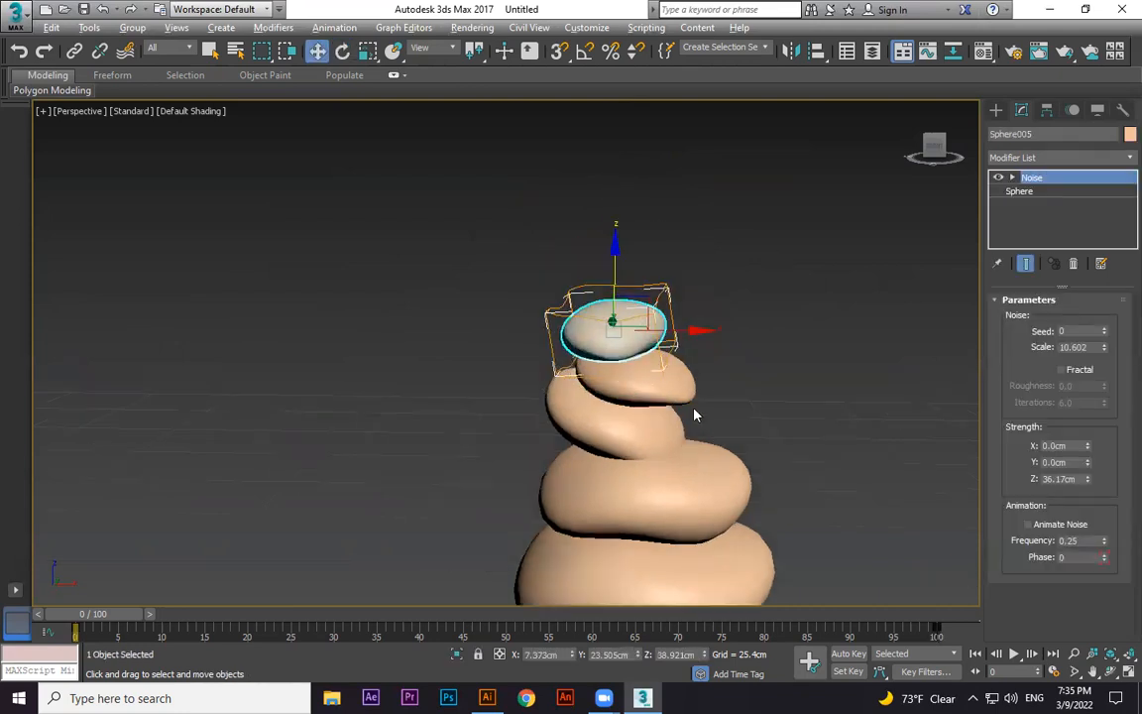
{"action": "left_click", "coordinate": [745, 501]}
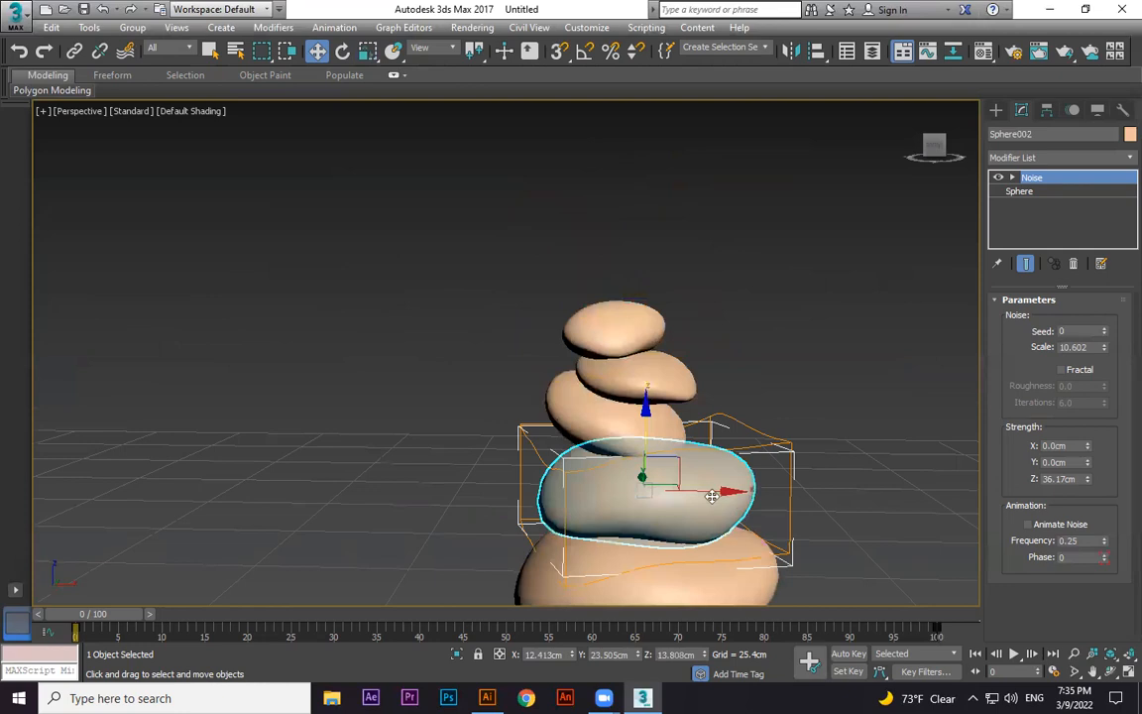
{"action": "left_click", "coordinate": [761, 423]}
Copy the top stone upward as a sixth stone and scale it down.
{"action": "left_click", "coordinate": [631, 293]}
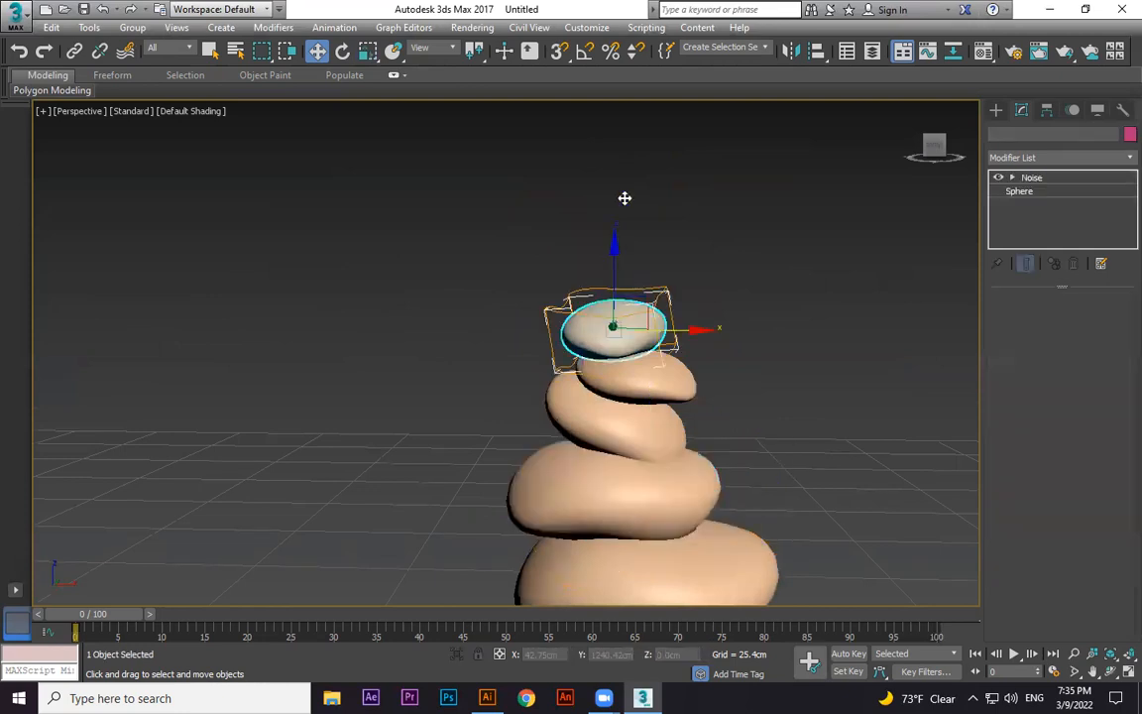
{"action": "left_click_drag", "start_coordinate": [624, 198], "coordinate": [645, 365], "text": "shift"}
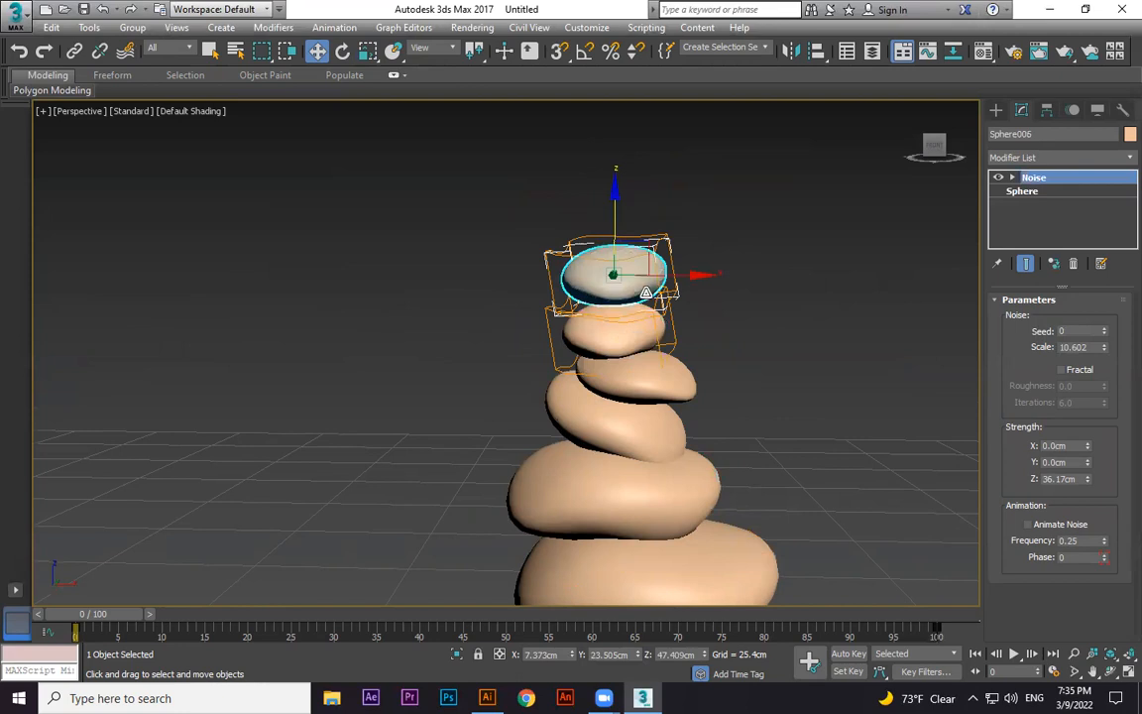
{"action": "key", "text": "r"}
{"action": "left_click_drag", "start_coordinate": [615, 260], "coordinate": [575, 202]}
Adjust the sixth stone's height so it sits on top of the stack.
{"action": "key", "text": "w"}
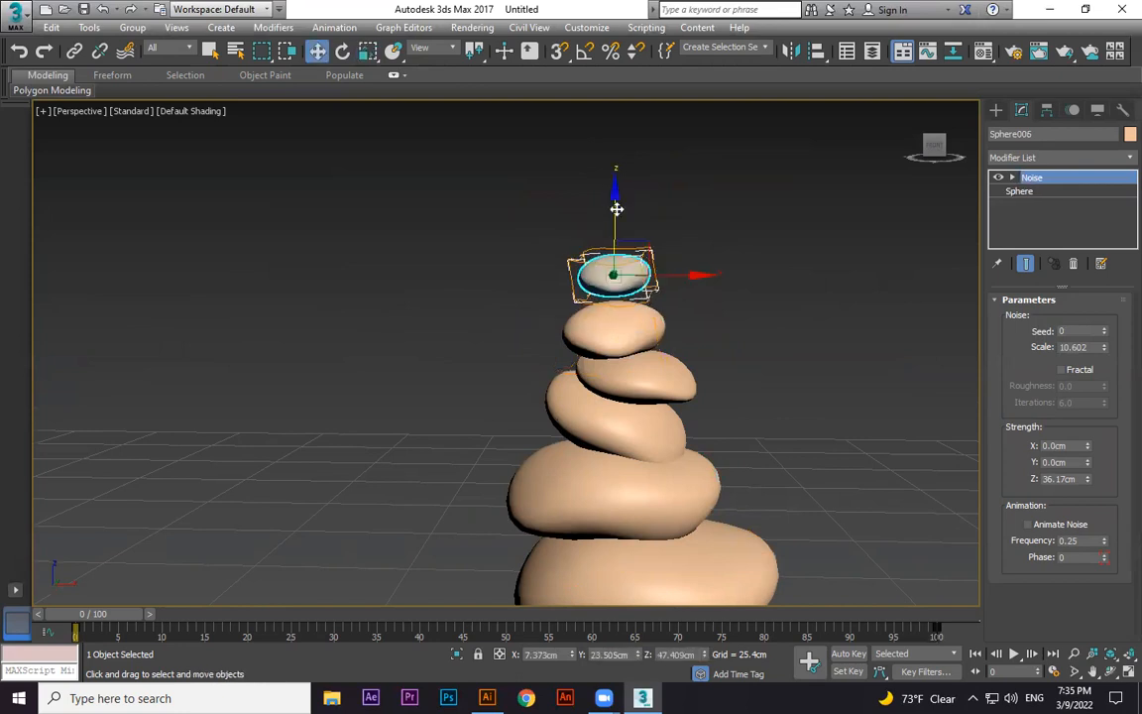
{"action": "left_click_drag", "start_coordinate": [631, 261], "coordinate": [632, 279]}
{"action": "key", "text": "r"}
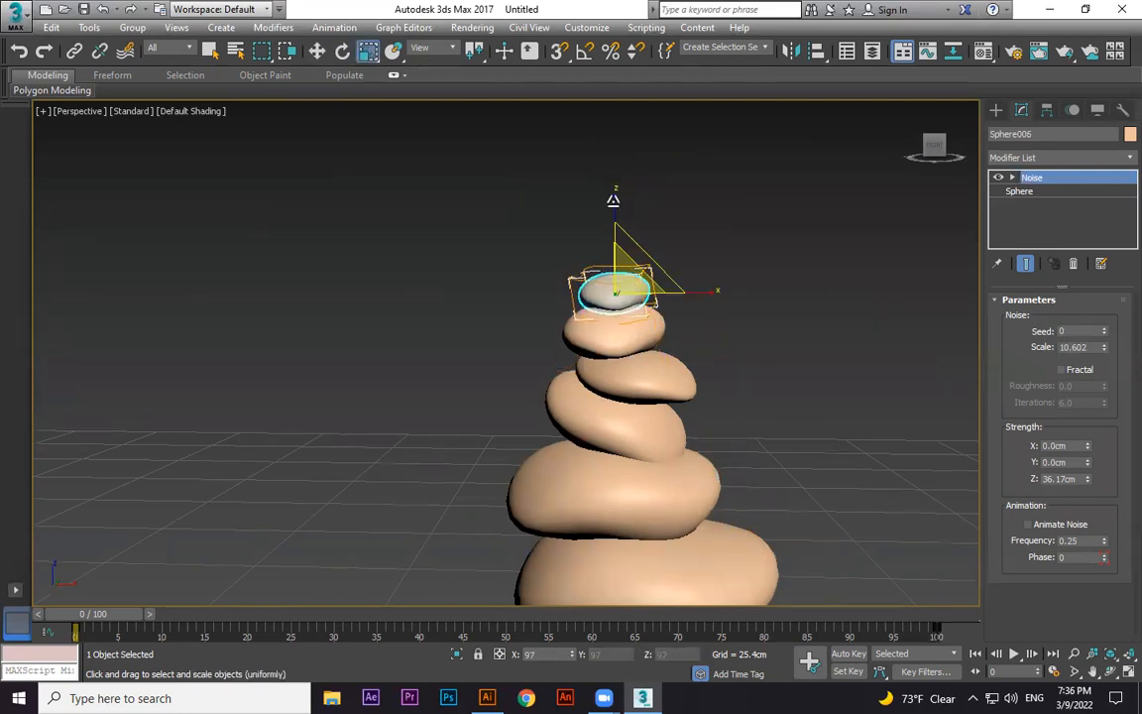
{"action": "key", "text": "r"}
{"action": "key", "text": "w"}
{"action": "left_click_drag", "start_coordinate": [614, 224], "coordinate": [614, 209]}
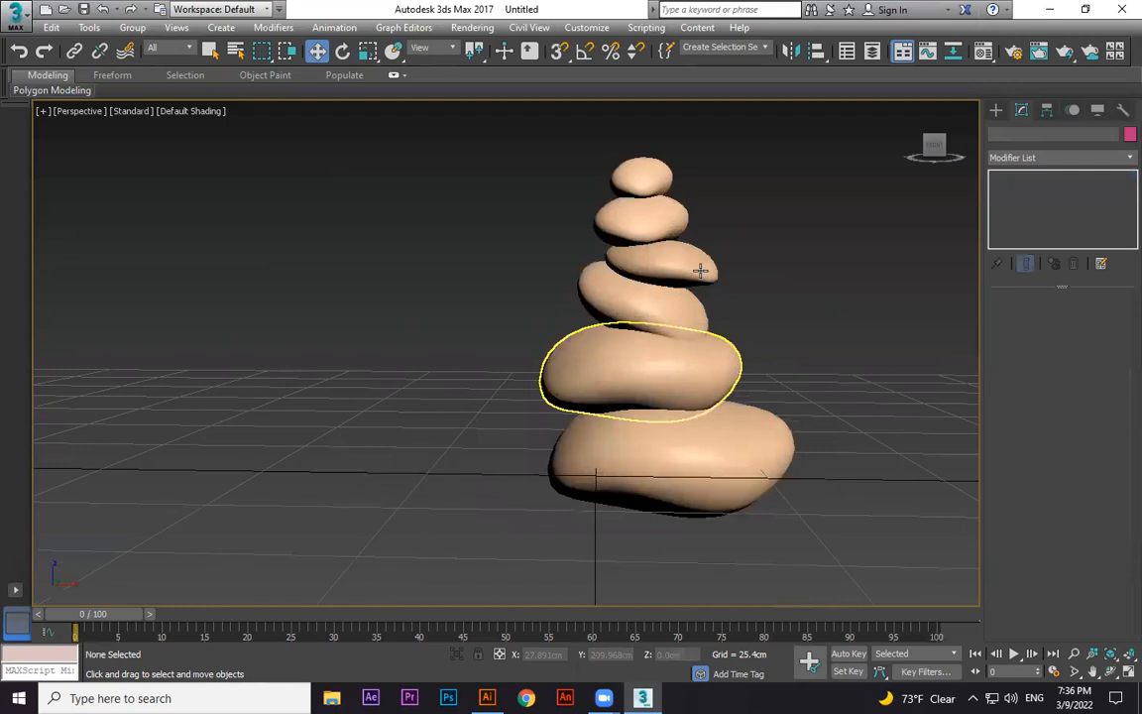
Nudge the fourth stone slightly sideways on the stack.
{"action": "left_click", "coordinate": [698, 265]}
{"action": "left_click_drag", "start_coordinate": [733, 266], "coordinate": [725, 266]}
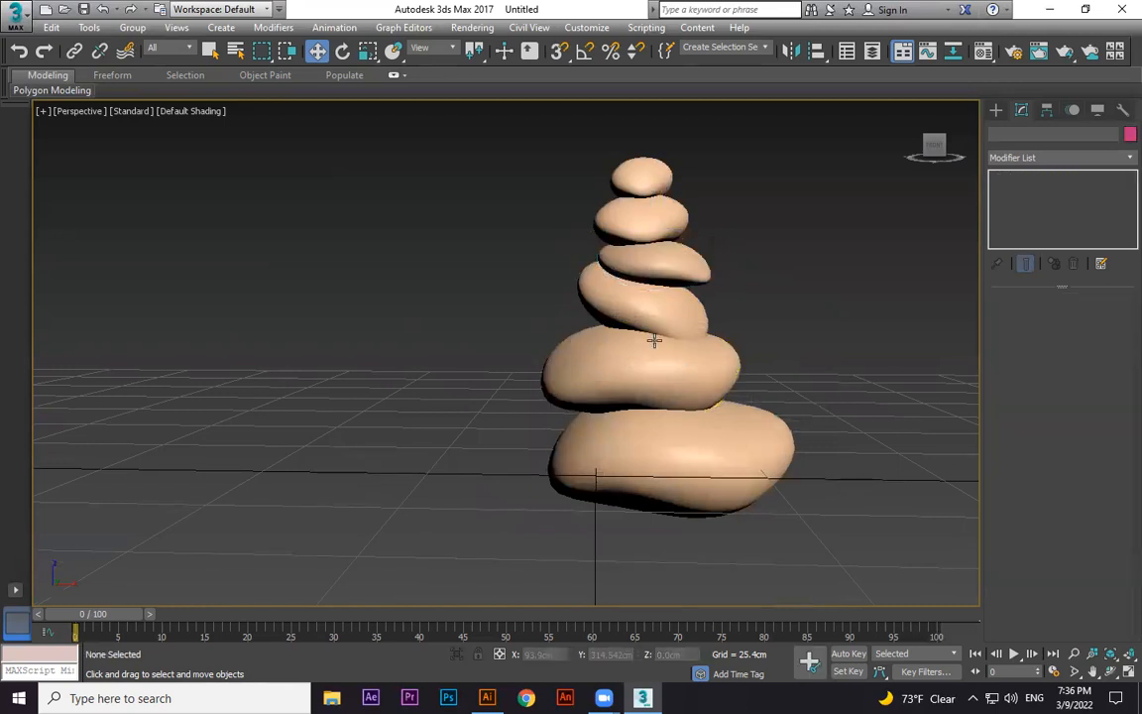
{"action": "scroll", "coordinate": [653, 336], "scroll_direction": "down", "scroll_amount": 3}
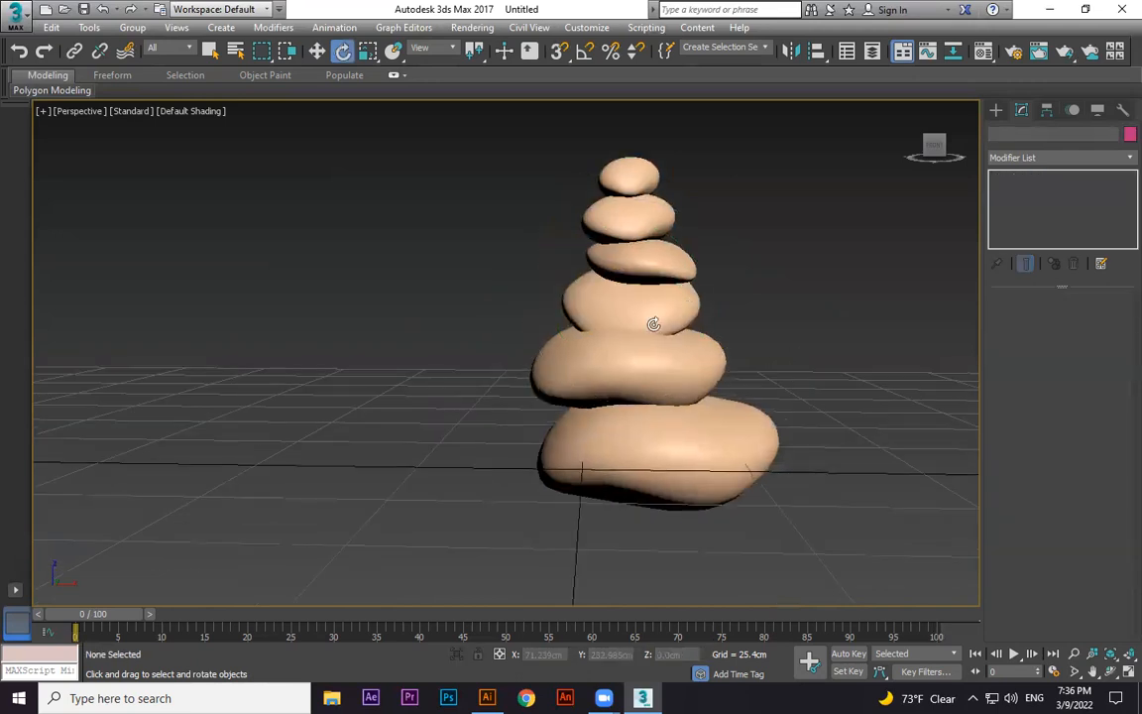
Move the bottom stone sideways to centre it under the stack.
{"action": "left_click", "coordinate": [639, 297]}
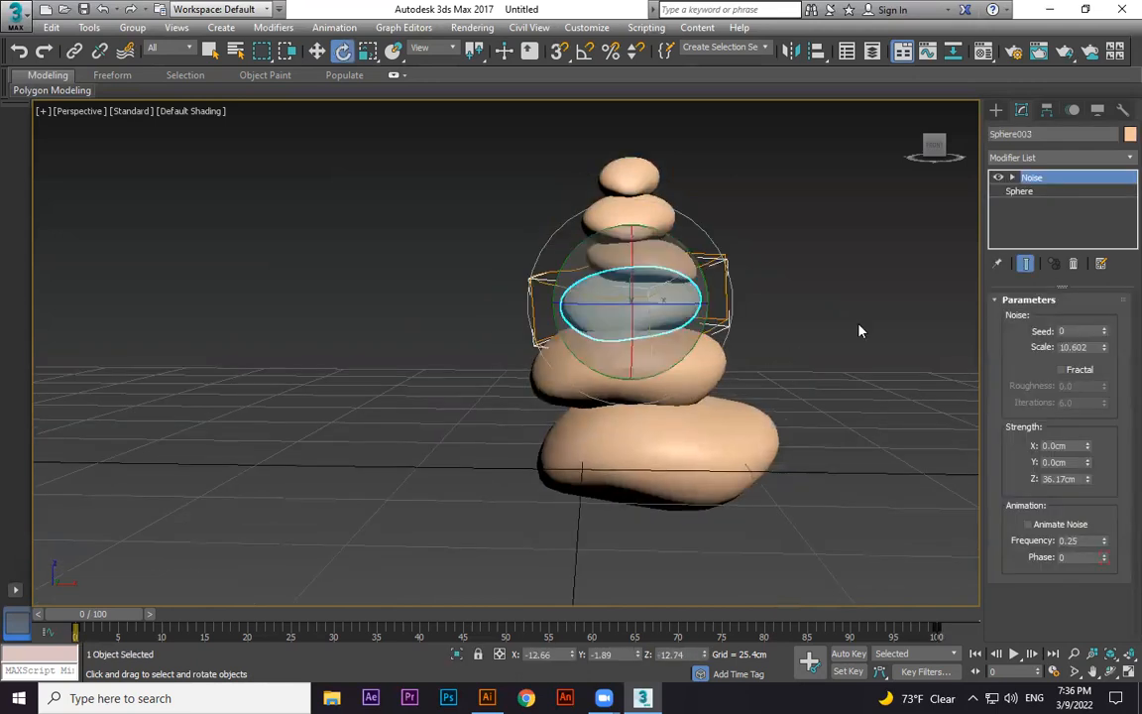
{"action": "left_click", "coordinate": [841, 369]}
{"action": "scroll", "coordinate": [853, 411], "scroll_direction": "down", "scroll_amount": 3}
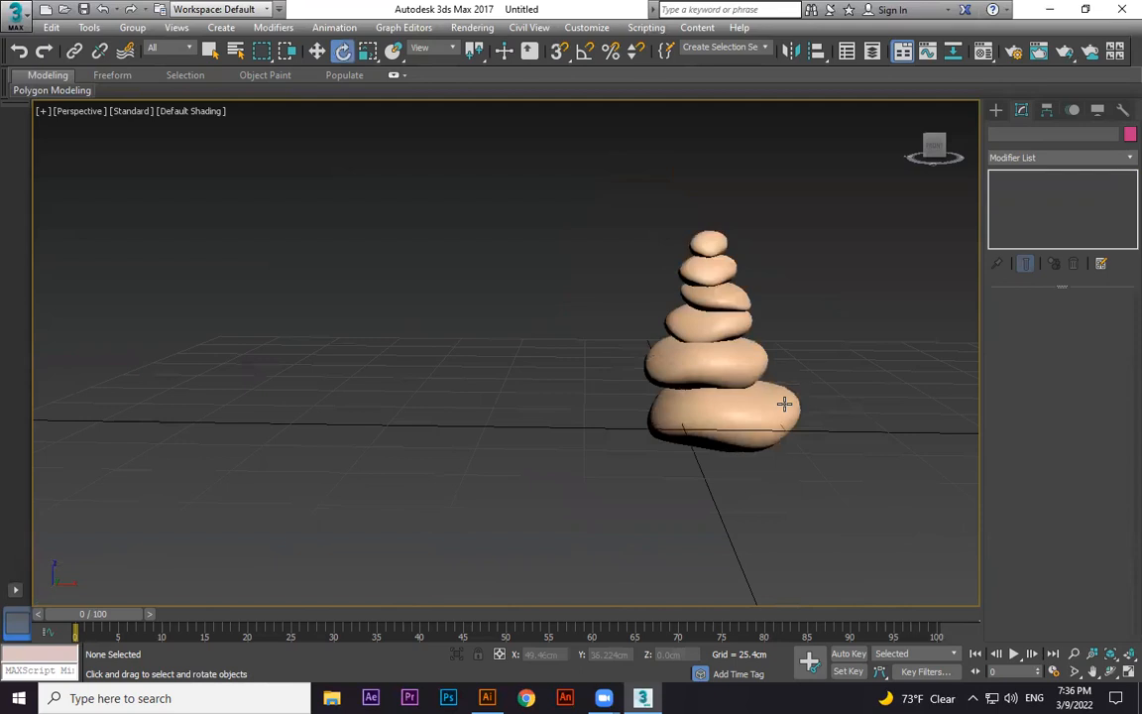
{"action": "left_click", "coordinate": [796, 433]}
{"action": "key", "text": "w"}
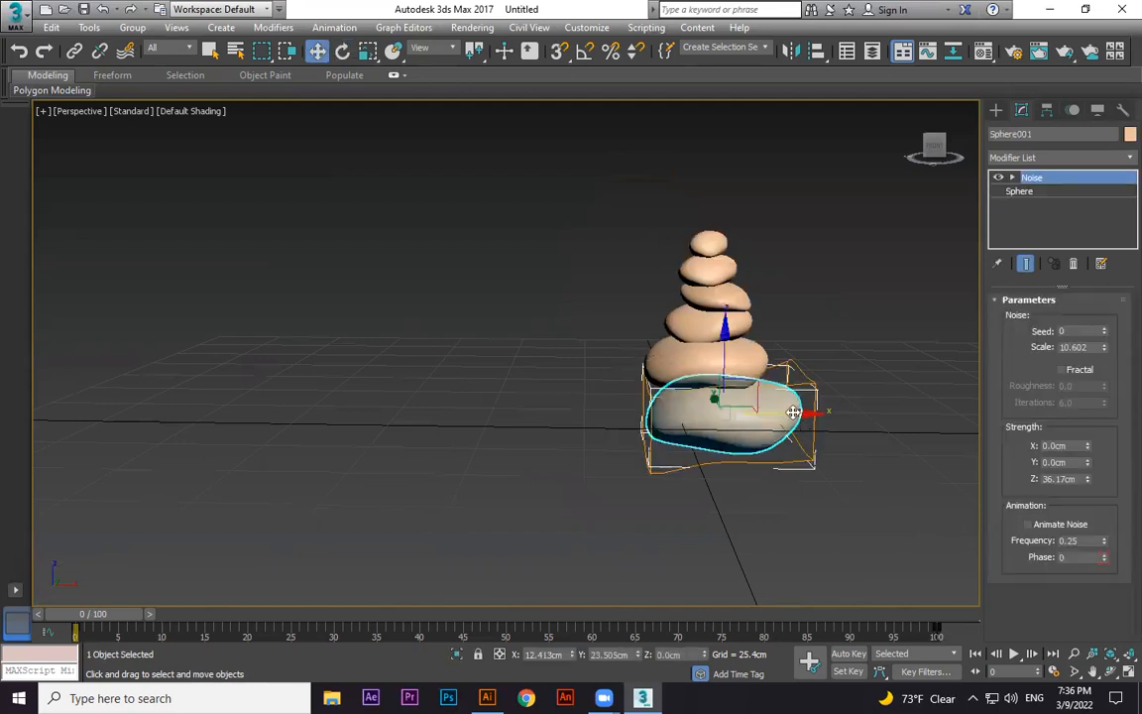
{"action": "middle_click_drag", "start_coordinate": [753, 393], "coordinate": [666, 391]}
{"action": "left_click", "coordinate": [496, 461]}
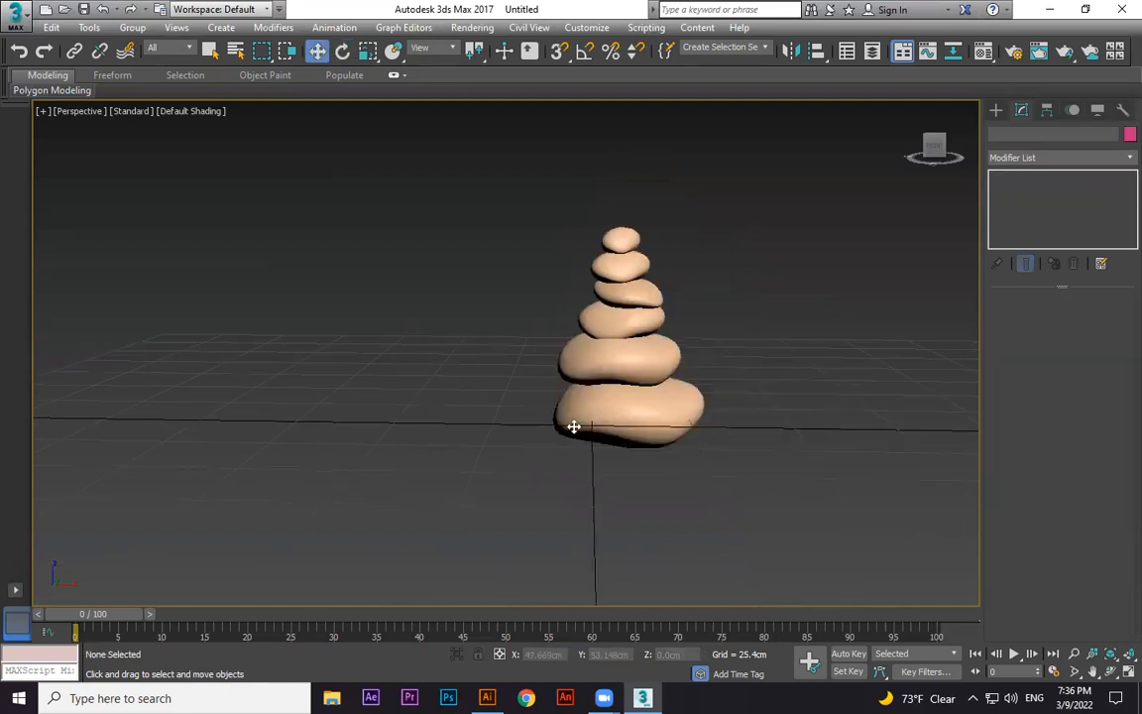
Select all six stones of the stack.
{"action": "scroll", "coordinate": [604, 441], "scroll_direction": "down", "scroll_amount": 3}
{"action": "key", "text": "ctrl+a"}
{"action": "middle_click_drag", "start_coordinate": [592, 380], "coordinate": [607, 349], "text": "alt"}
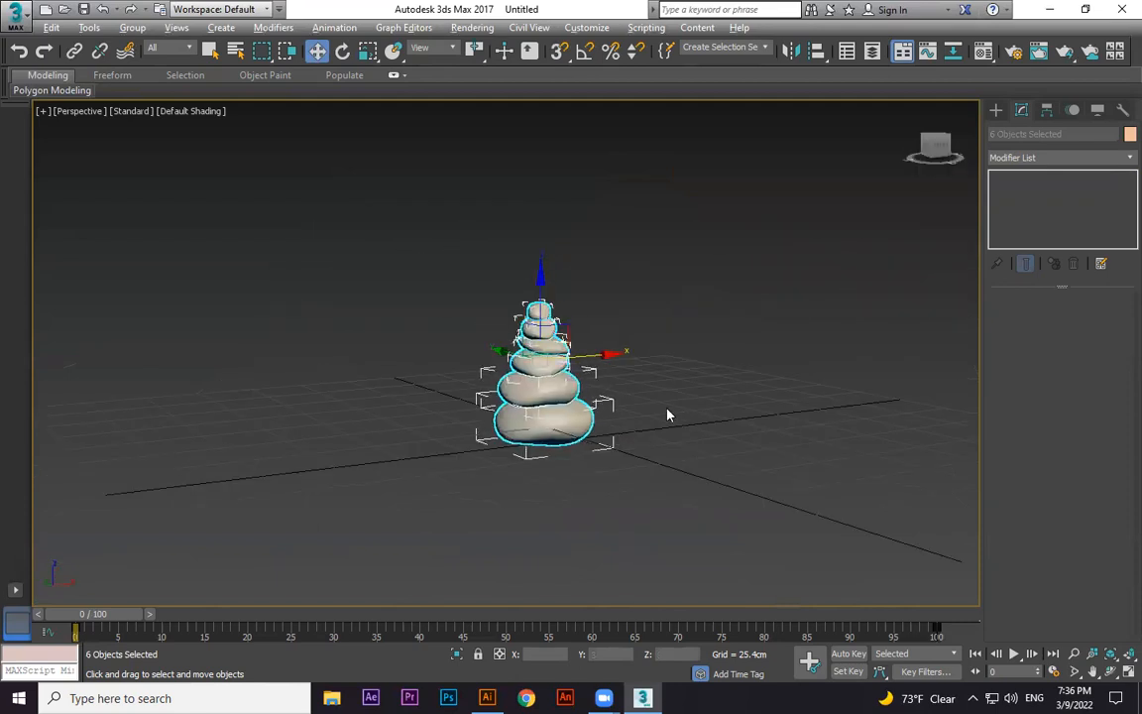
{"action": "middle_click_drag", "start_coordinate": [668, 413], "coordinate": [673, 417], "text": "alt"}
Set the renderer to NVIDIA mental ray and the output size to HDTV (video) at 1280x720.
{"action": "key", "text": "F10"}
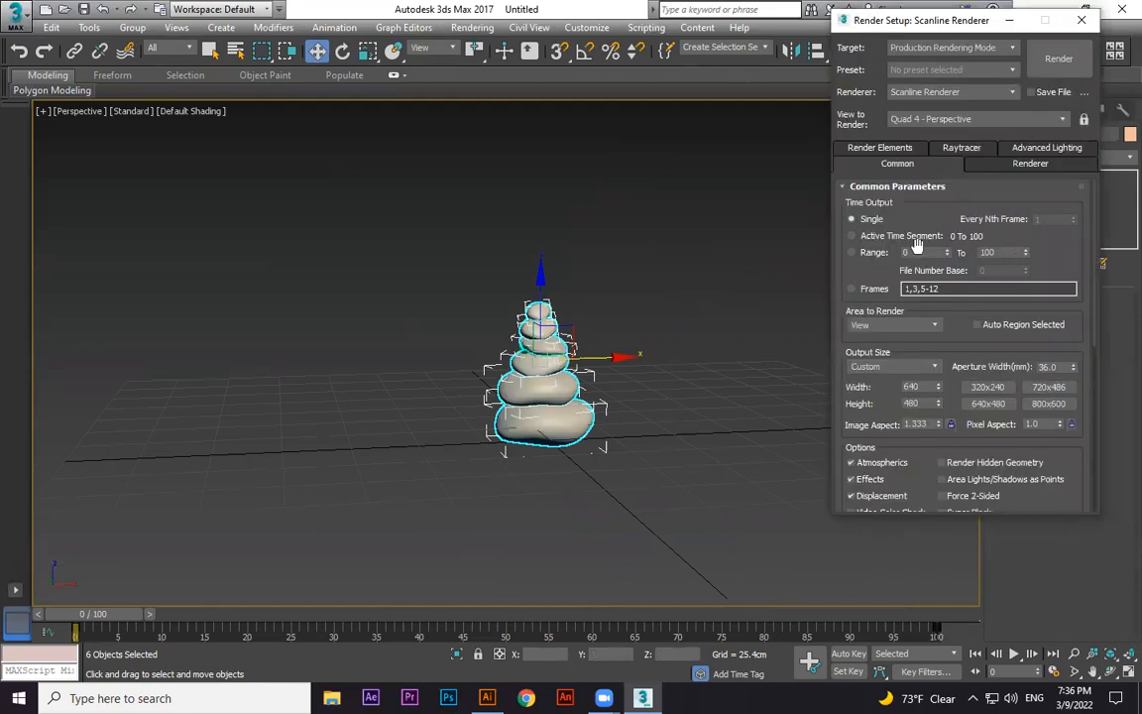
{"action": "left_click", "coordinate": [932, 325]}
{"action": "left_click", "coordinate": [940, 369]}
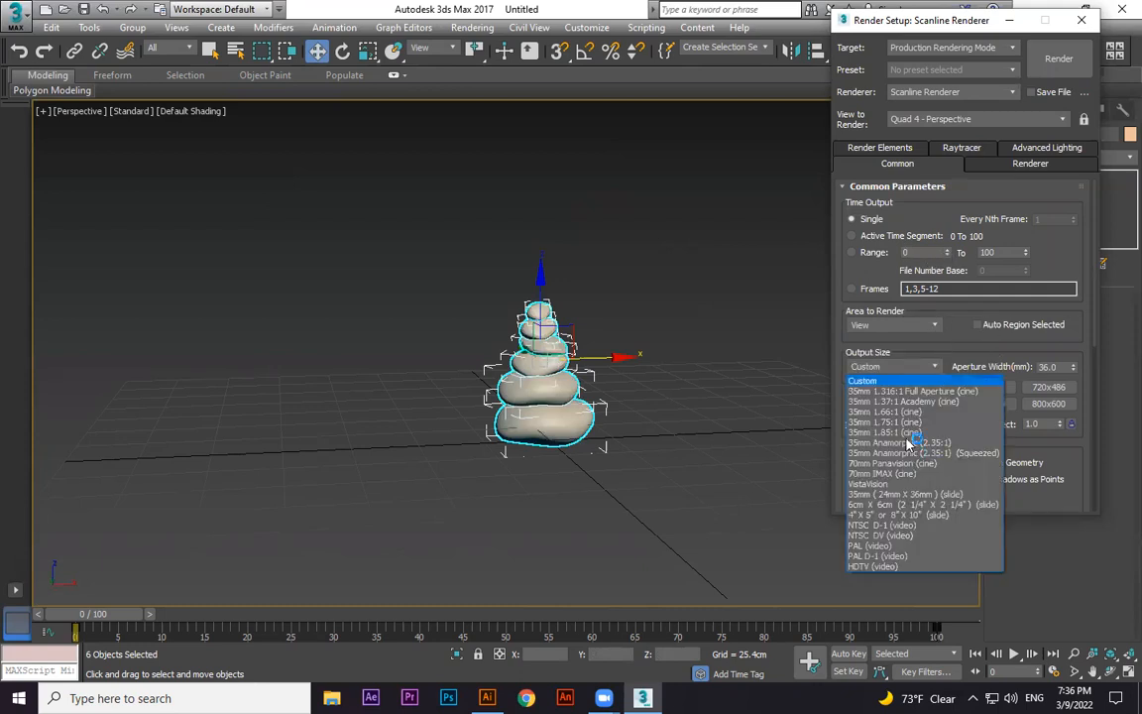
{"action": "left_click", "coordinate": [940, 368]}
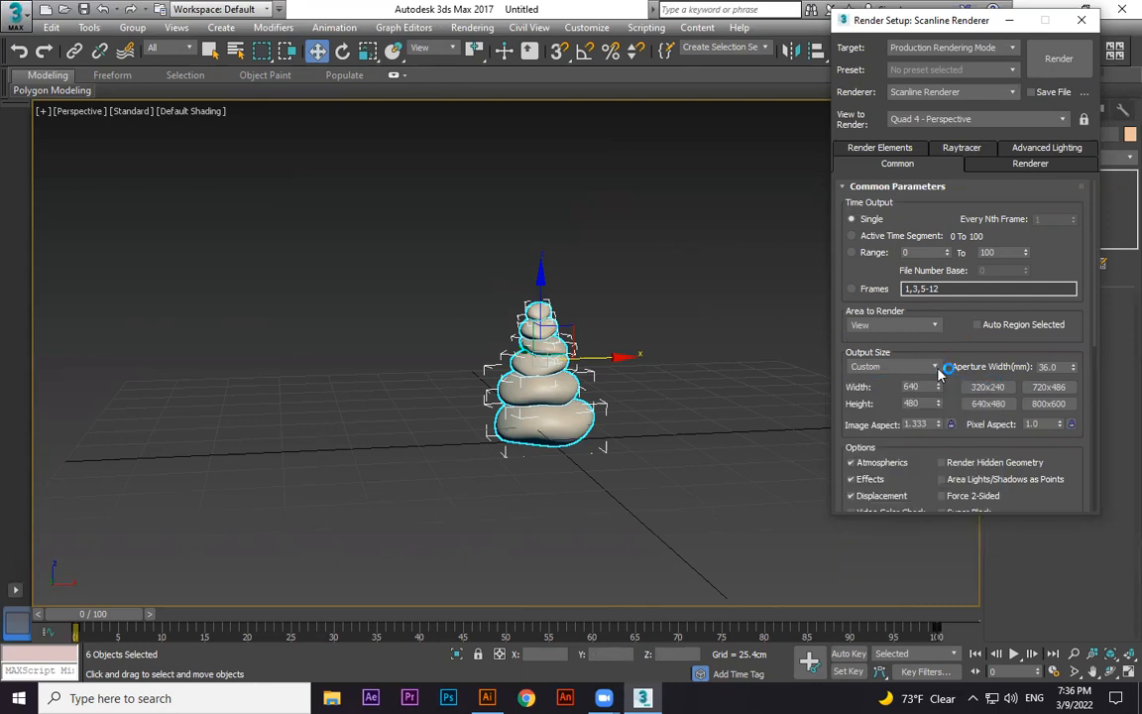
{"action": "left_click", "coordinate": [947, 91]}
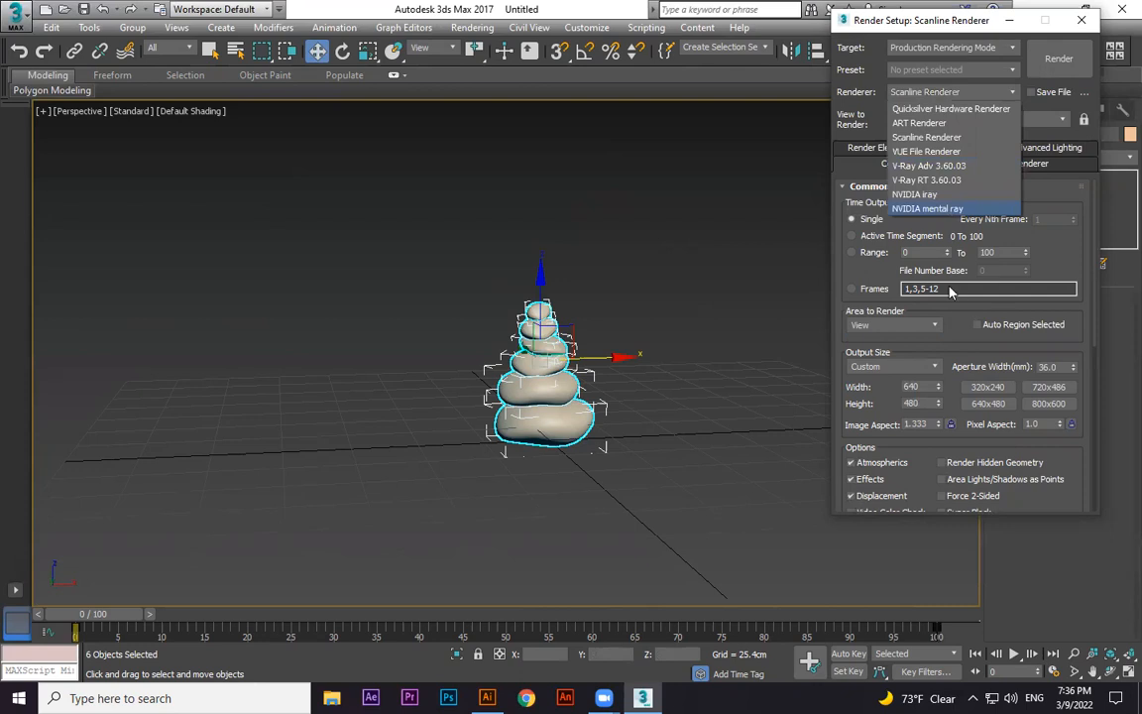
{"action": "left_click", "coordinate": [932, 208]}
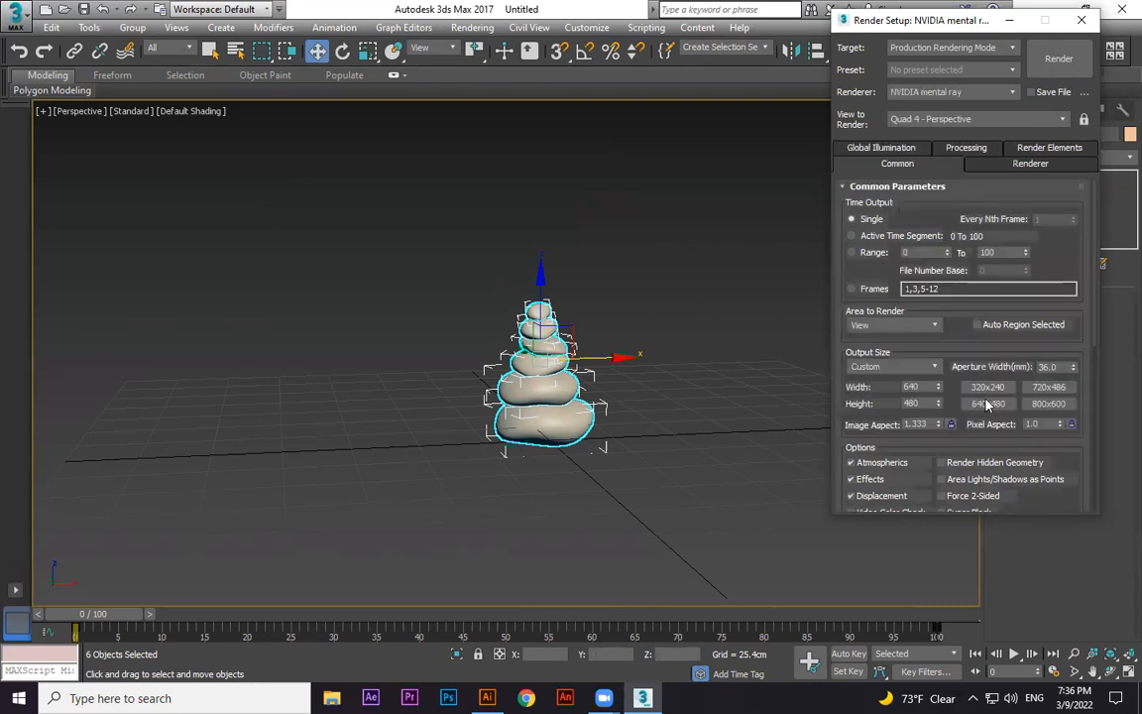
{"action": "left_click", "coordinate": [932, 367]}
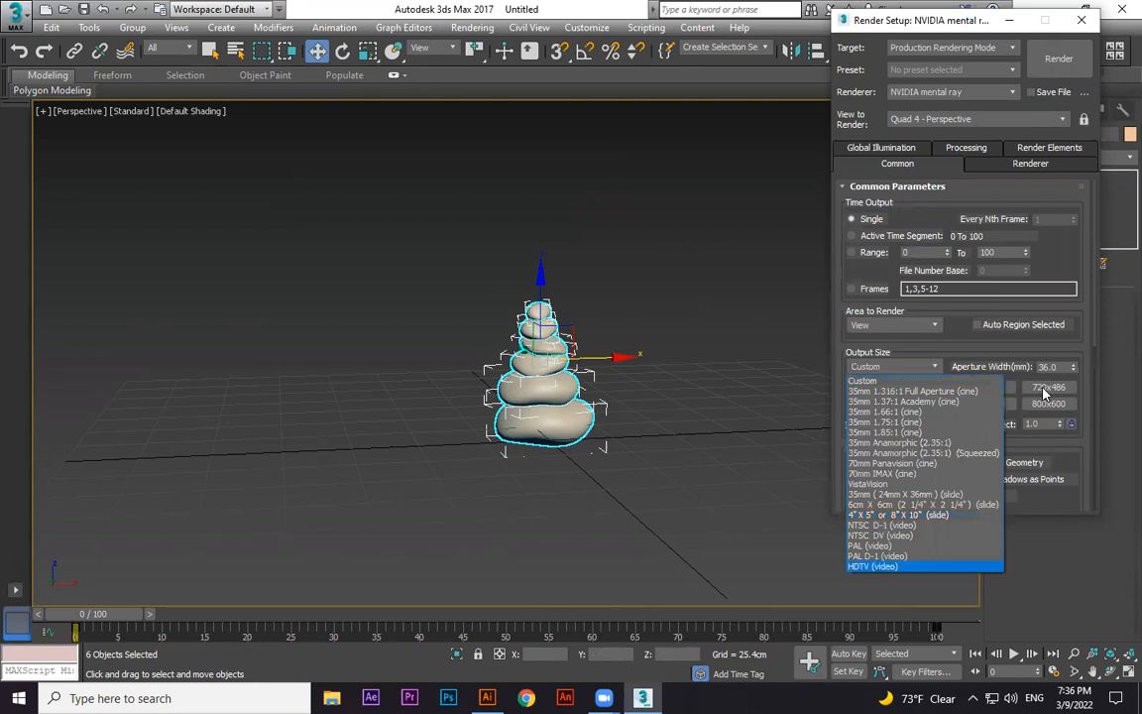
{"action": "left_click", "coordinate": [924, 566]}
{"action": "left_click", "coordinate": [997, 405]}
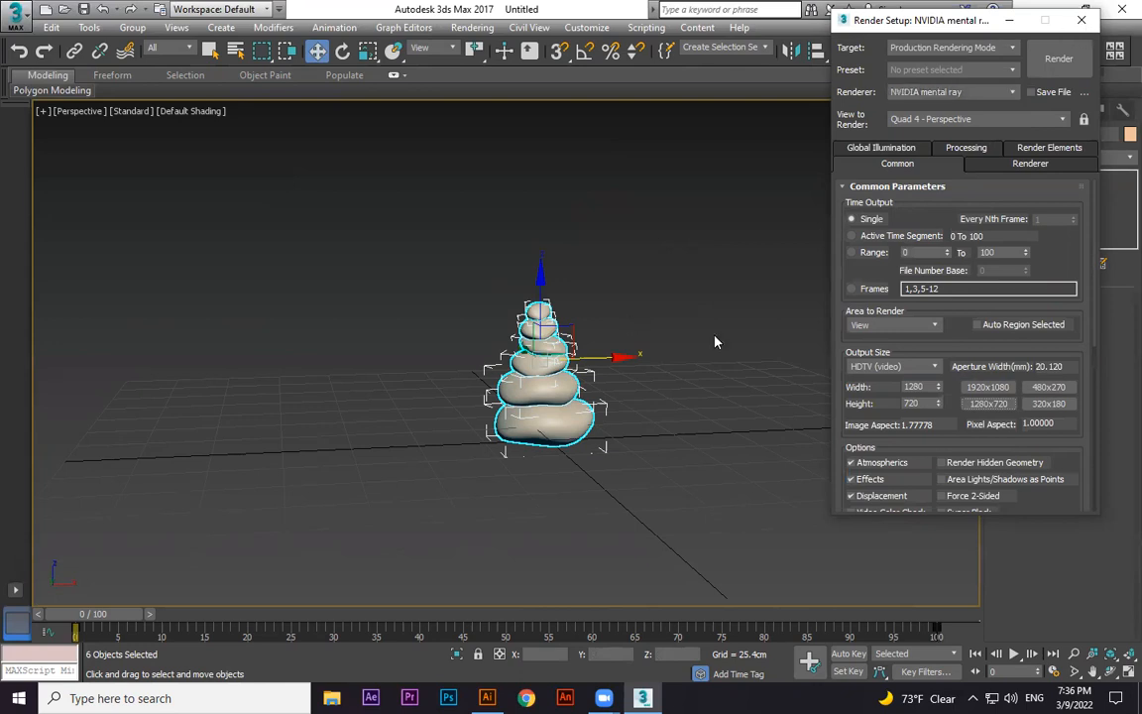
Assign a new mental ray Arch & Design material to all the selected stones.
{"action": "scroll", "coordinate": [625, 352], "scroll_direction": "up", "scroll_amount": 3}
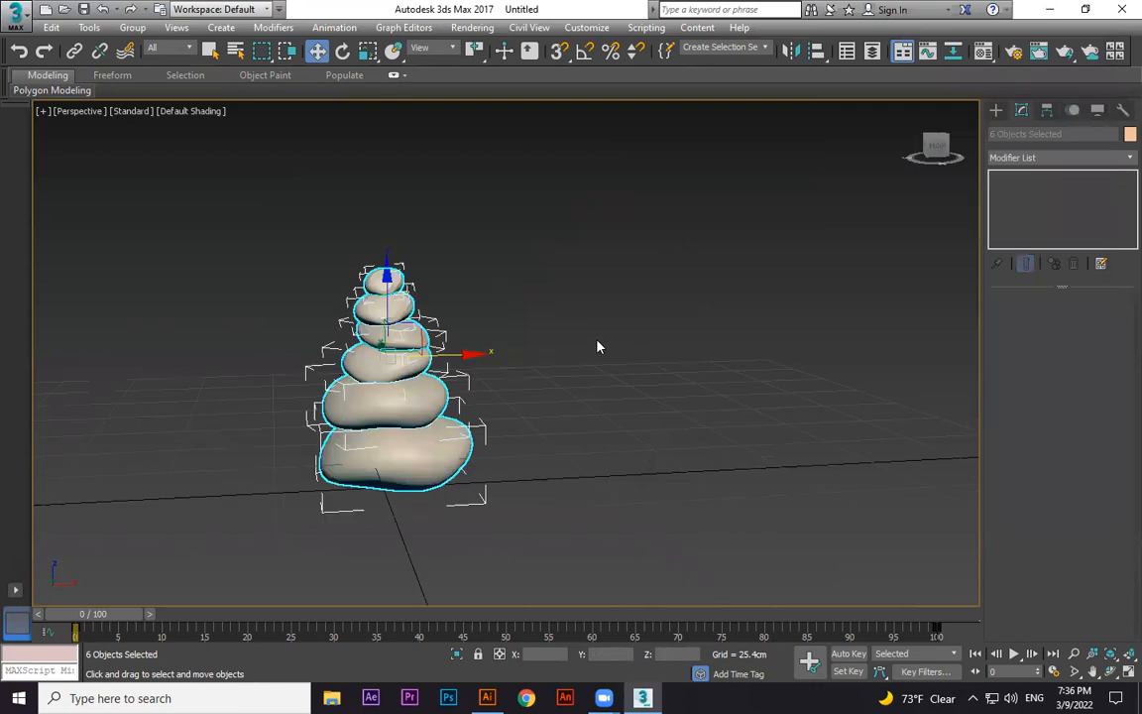
{"action": "middle_click_drag", "start_coordinate": [597, 341], "coordinate": [537, 331]}
{"action": "key", "text": "m"}
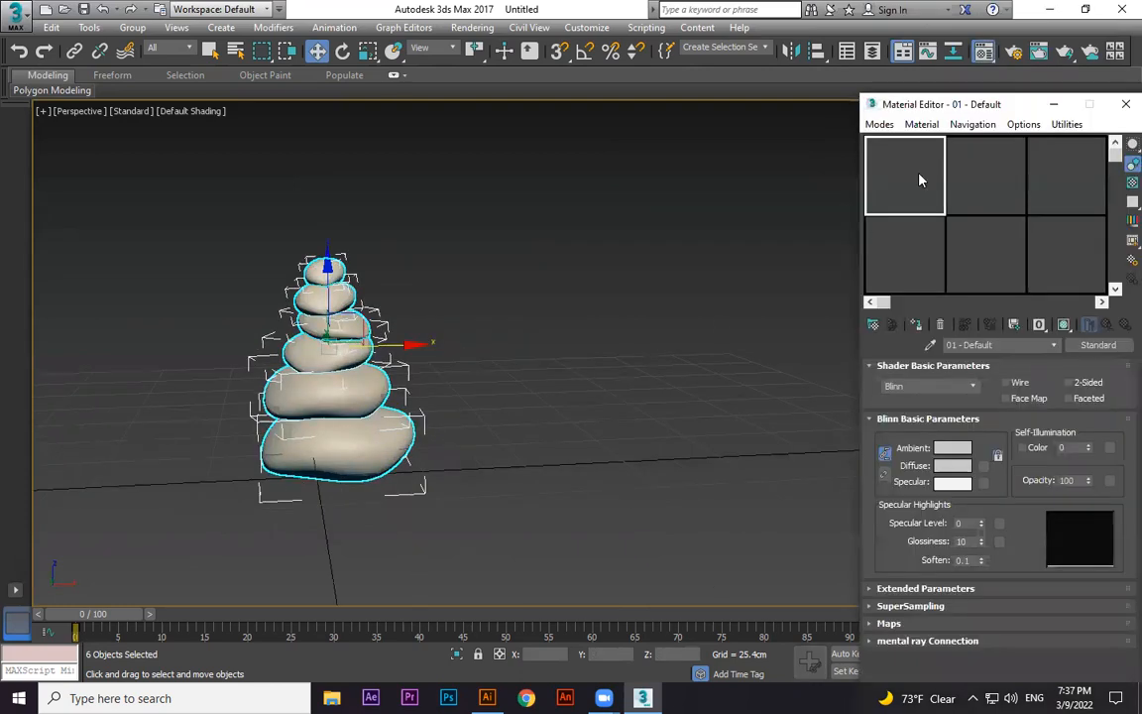
{"action": "left_click", "coordinate": [919, 325]}
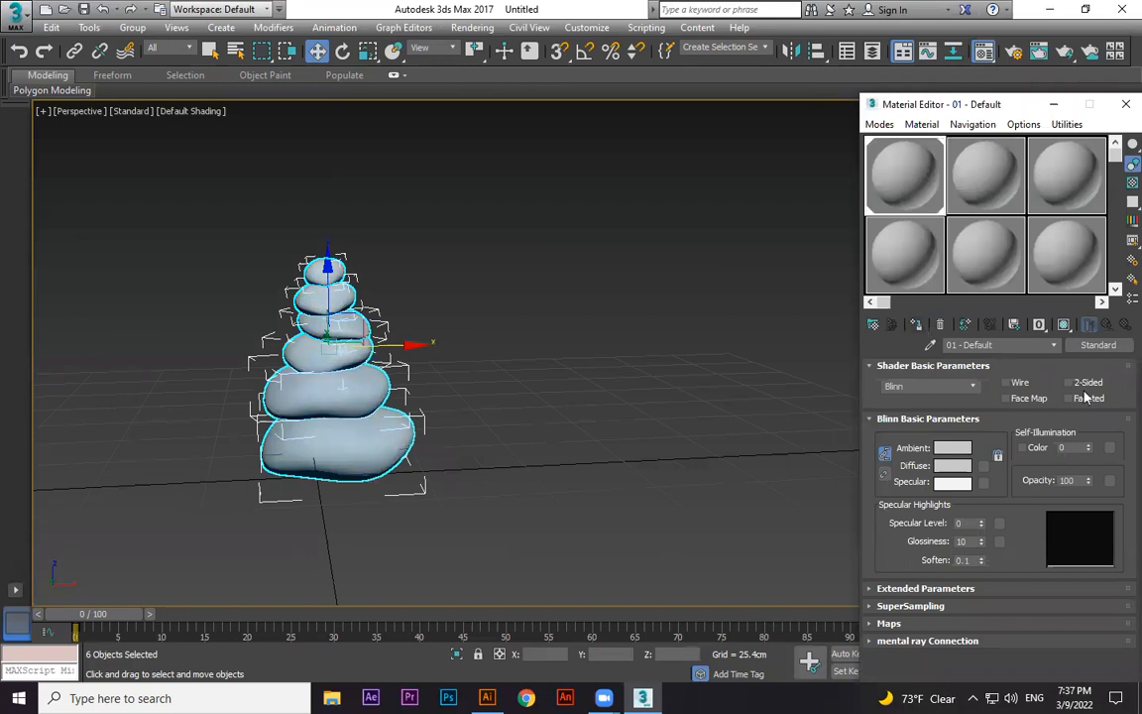
{"action": "left_click", "coordinate": [1117, 349]}
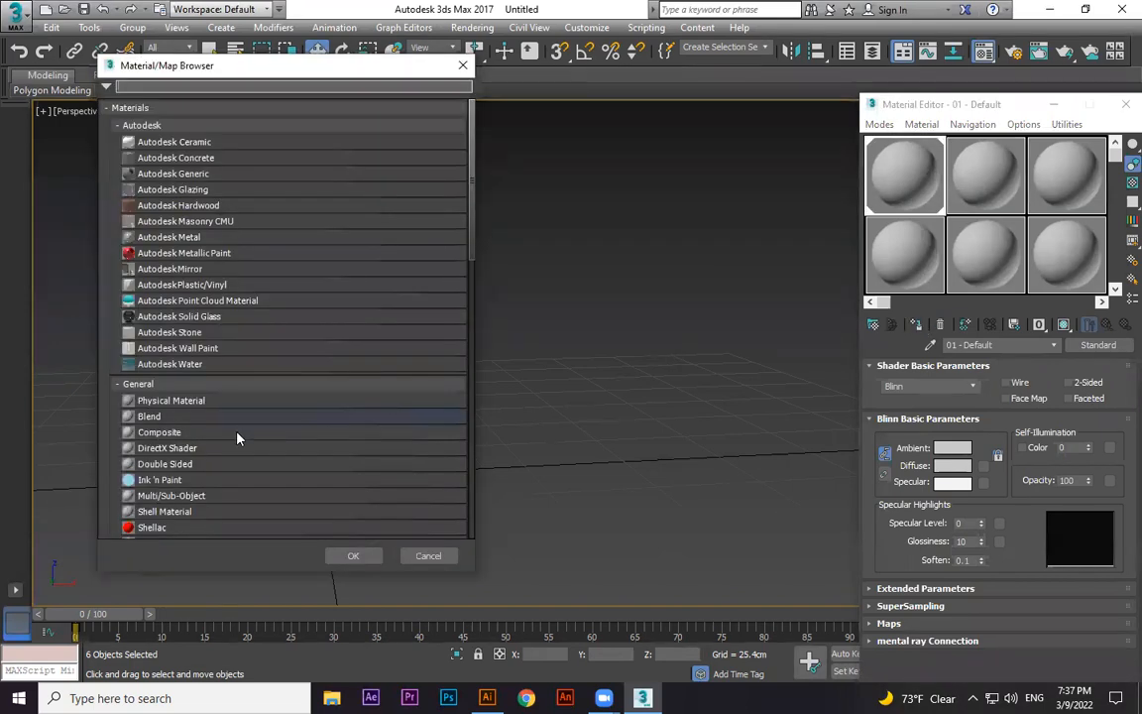
{"action": "scroll", "coordinate": [237, 436], "scroll_direction": "down", "scroll_amount": 4}
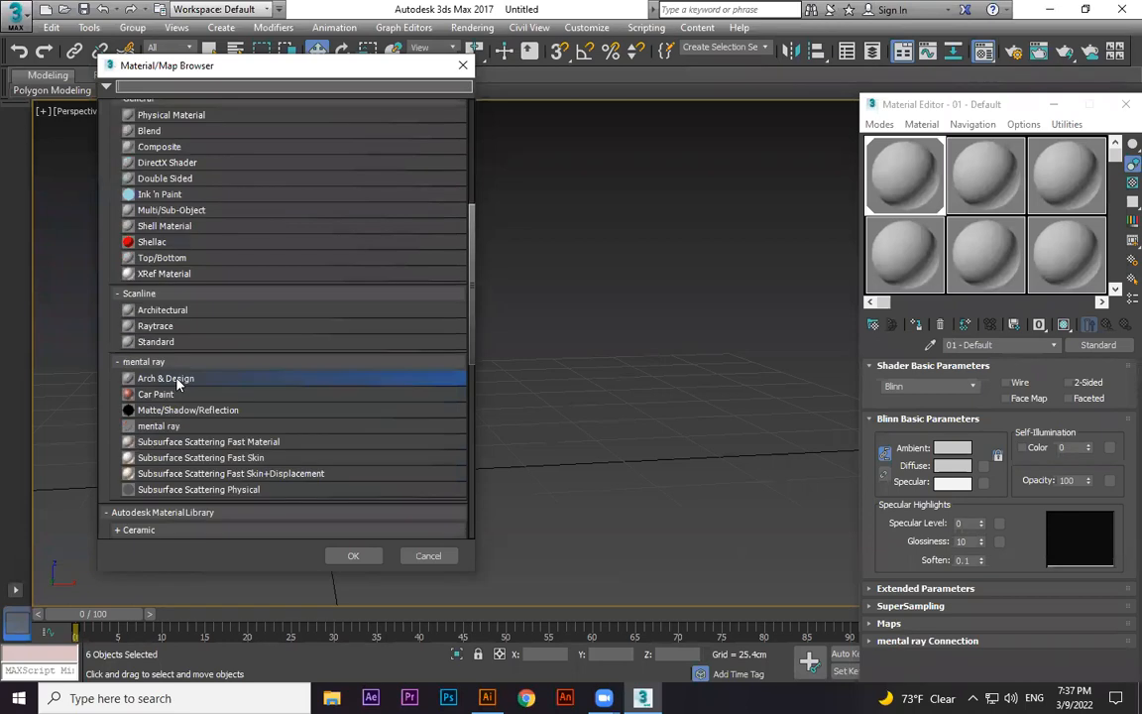
{"action": "double_click", "coordinate": [179, 382]}
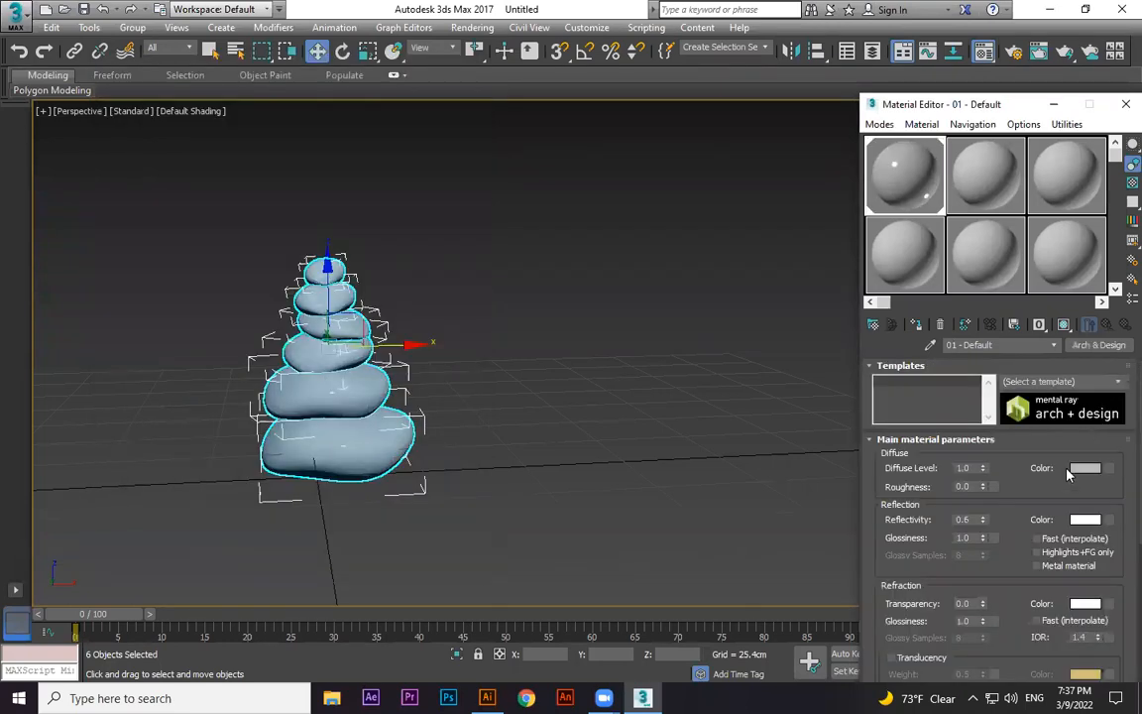
Apply the Polished Concrete template to the stones' Arch & Design material.
{"action": "left_click", "coordinate": [1118, 382]}
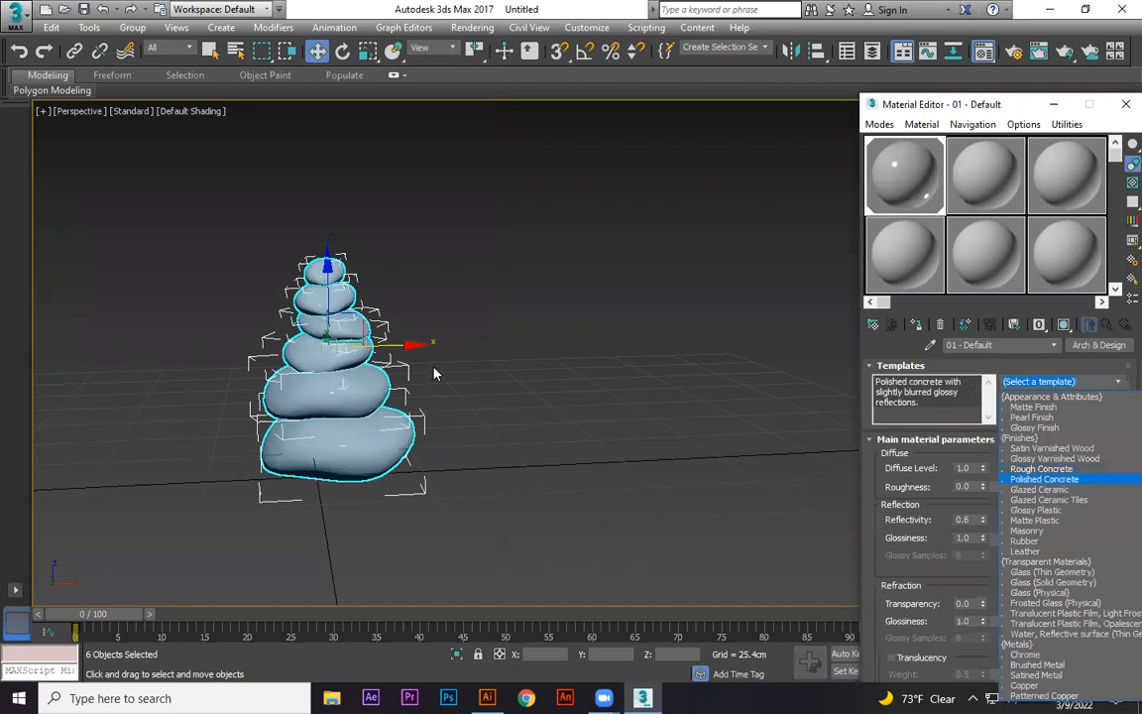
{"action": "key", "text": "Return"}
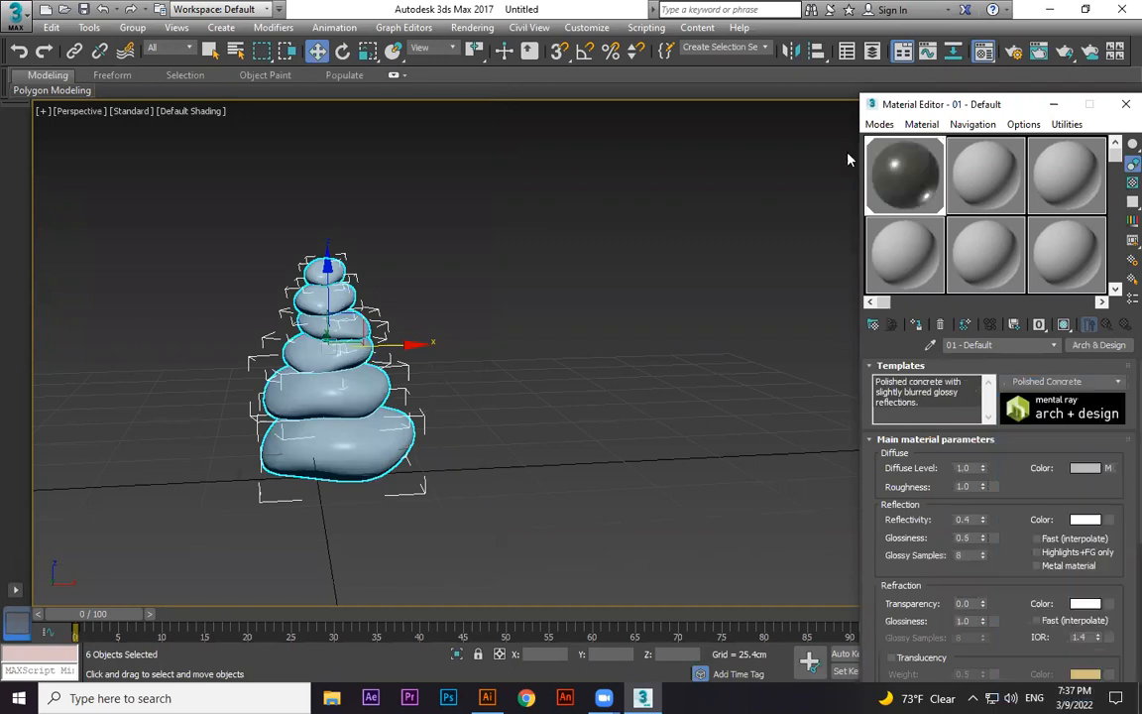
{"action": "left_click", "coordinate": [1063, 106]}
Render the perspective view of the stone stack and set the rendered frame aside.
{"action": "middle_click_drag", "start_coordinate": [591, 403], "coordinate": [640, 423], "text": "alt"}
{"action": "scroll", "coordinate": [571, 388], "scroll_direction": "up", "scroll_amount": 3}
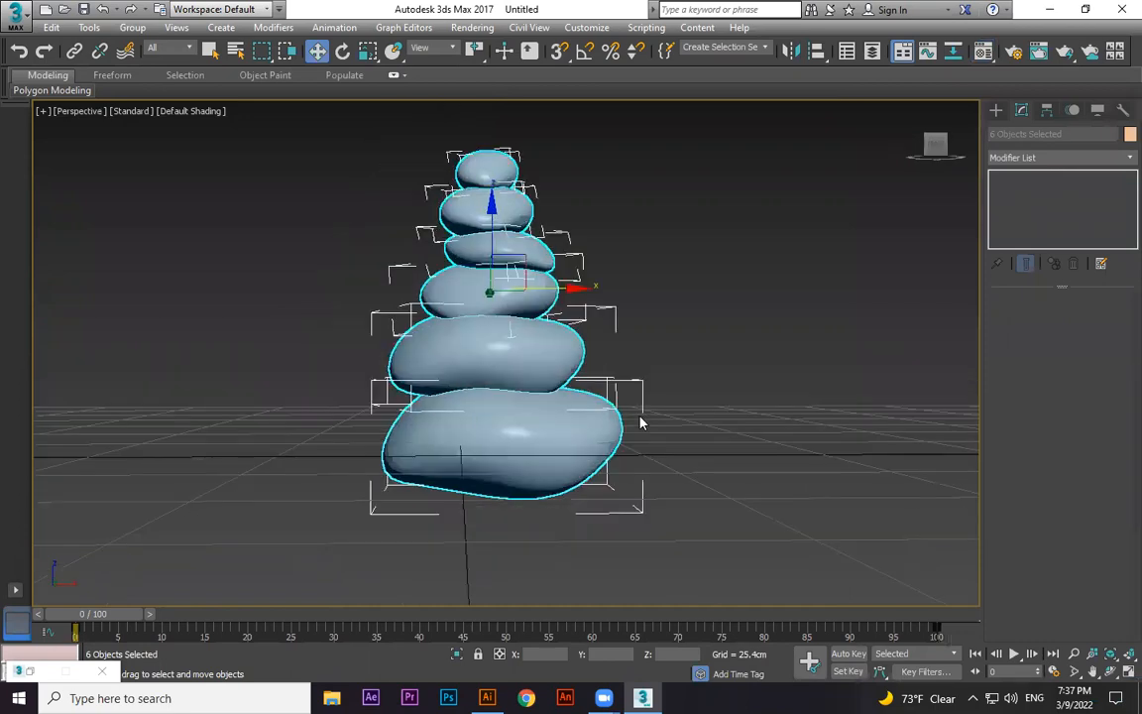
{"action": "key", "text": "shift+q"}
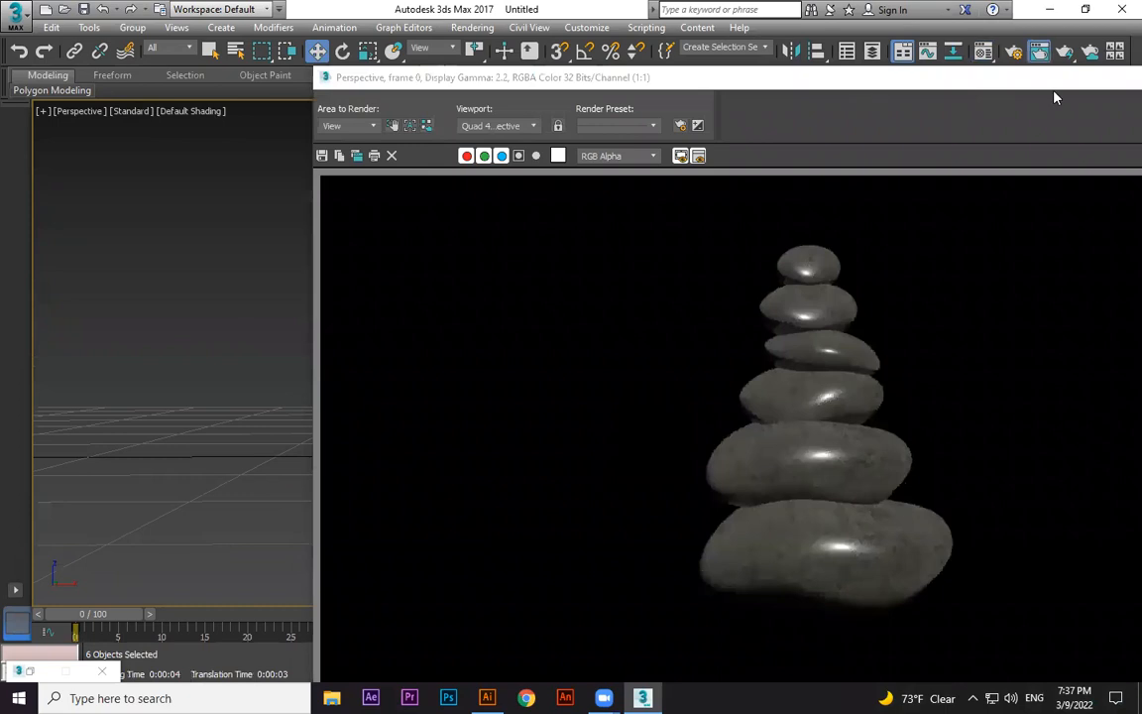
{"action": "left_click_drag", "start_coordinate": [1108, 77], "coordinate": [939, 78]}
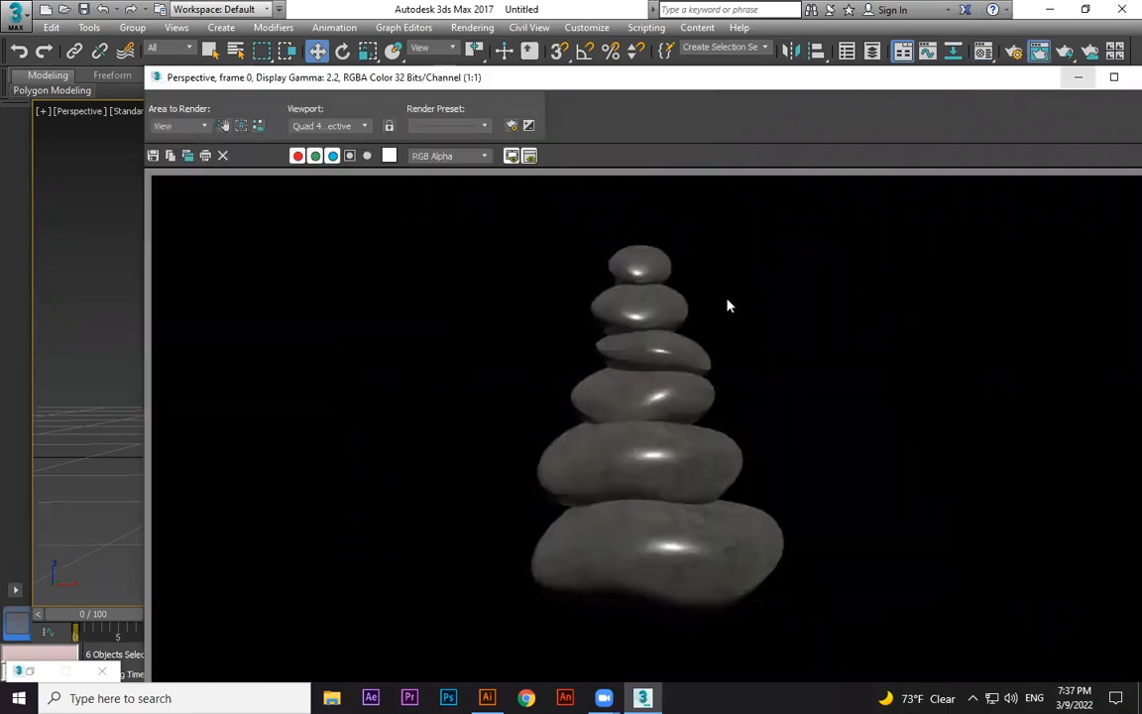
{"action": "left_click", "coordinate": [1078, 77]}
Create a ground plane about 473 by 522 cm around the stack of stones.
{"action": "scroll", "coordinate": [671, 428], "scroll_direction": "down", "scroll_amount": 5}
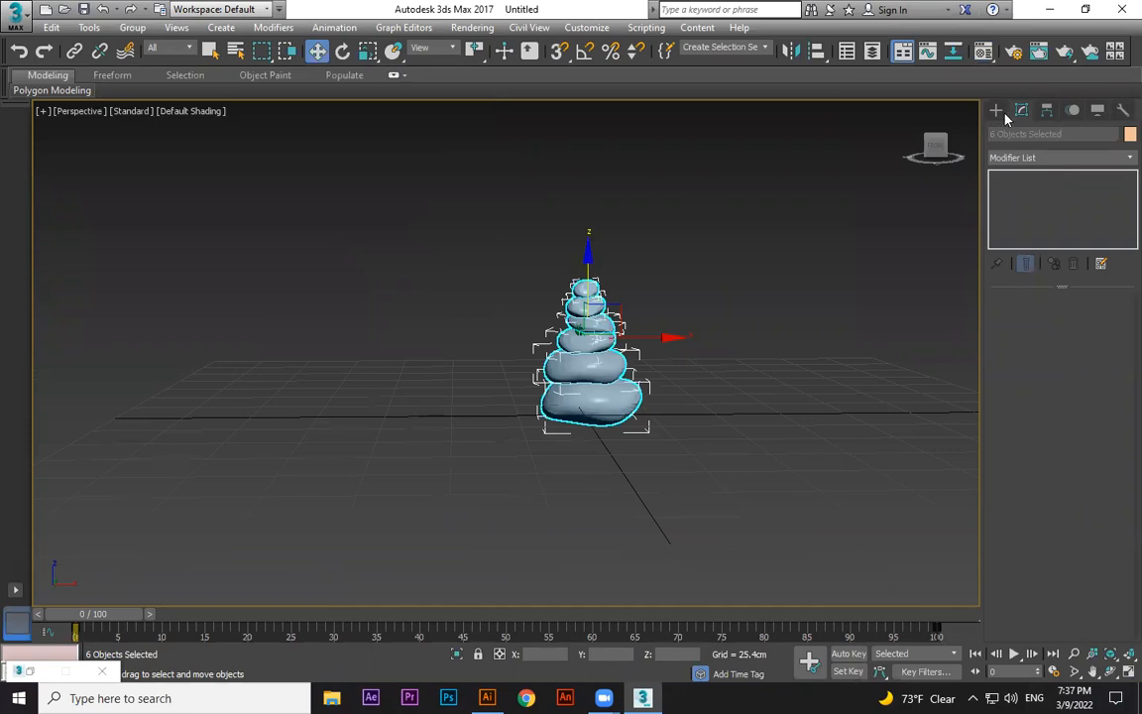
{"action": "left_click", "coordinate": [908, 109]}
{"action": "left_click", "coordinate": [996, 110]}
{"action": "left_click", "coordinate": [1085, 275]}
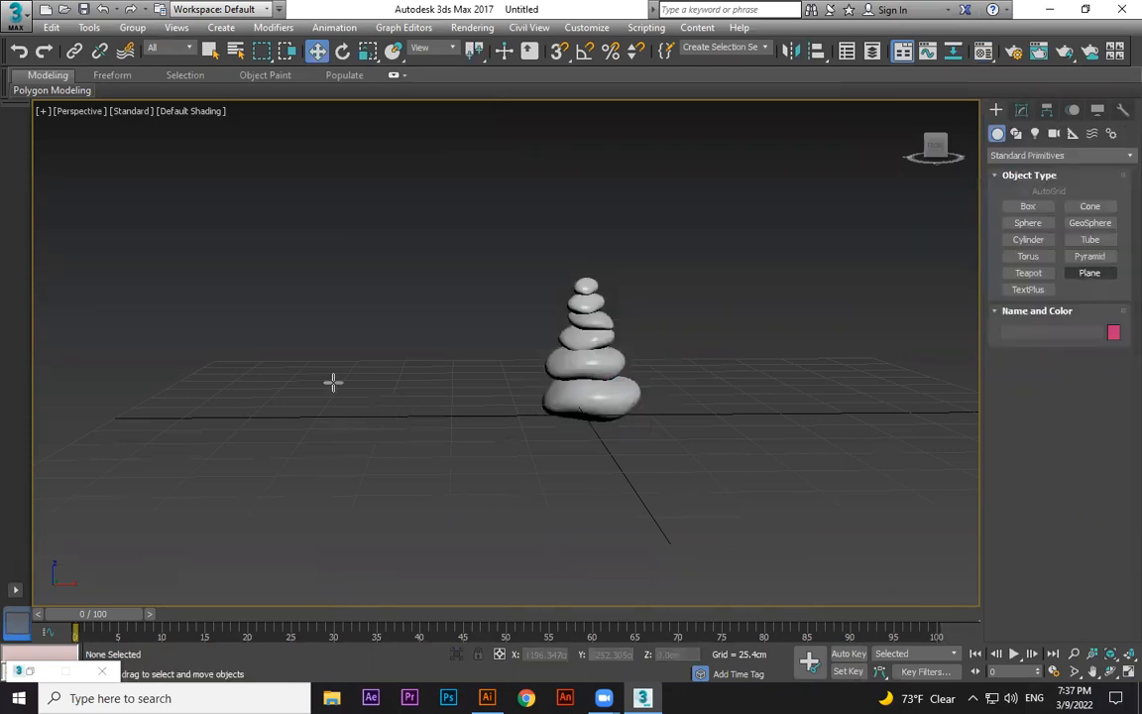
{"action": "scroll", "coordinate": [331, 383], "scroll_direction": "down", "scroll_amount": 5}
{"action": "middle_click_drag", "start_coordinate": [331, 383], "coordinate": [491, 467], "text": "alt"}
{"action": "left_click_drag", "start_coordinate": [236, 341], "coordinate": [842, 520]}
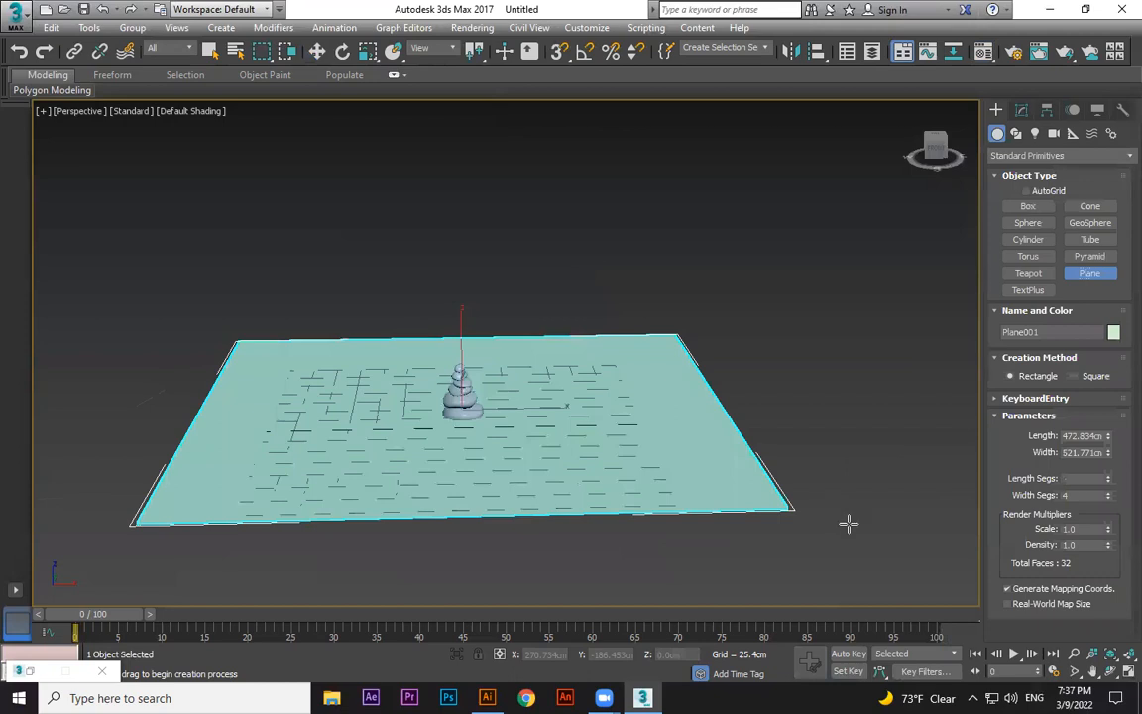
Scale the ground plane up uniformly so it extends well beyond the stack.
{"action": "key", "text": "r"}
{"action": "left_click_drag", "start_coordinate": [488, 414], "coordinate": [581, 195]}
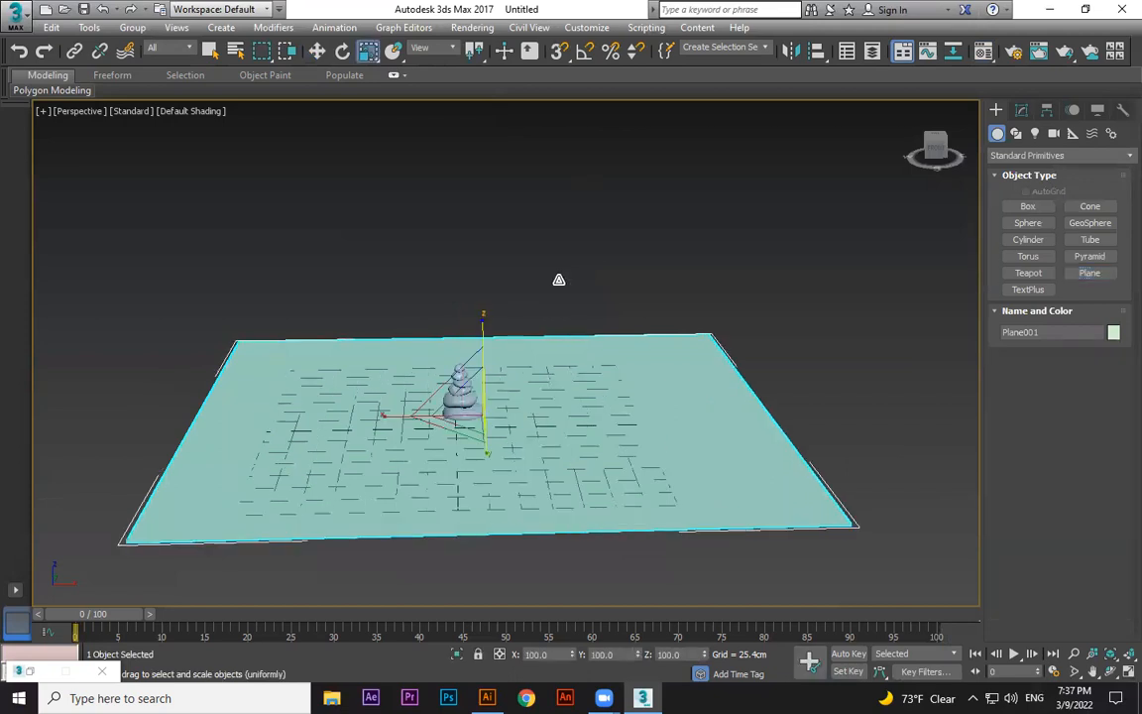
{"action": "key", "text": "w"}
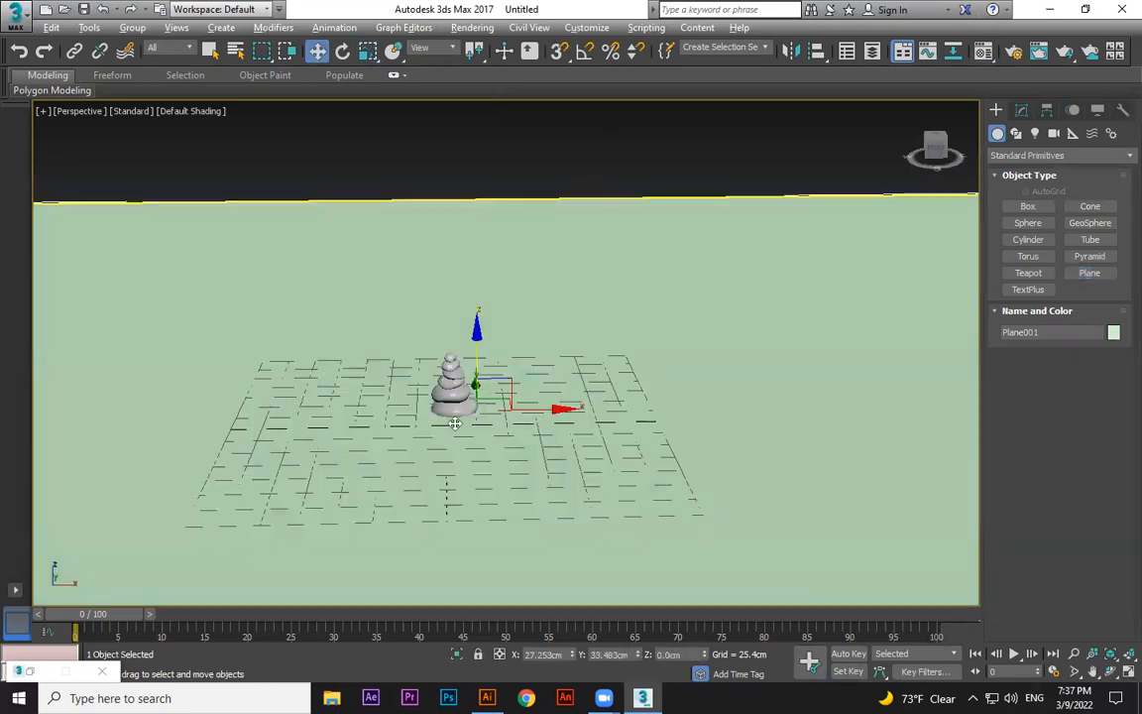
{"action": "middle_click_drag", "start_coordinate": [509, 412], "coordinate": [515, 434], "text": "alt"}
{"action": "scroll", "coordinate": [515, 434], "scroll_direction": "up", "scroll_amount": 5}
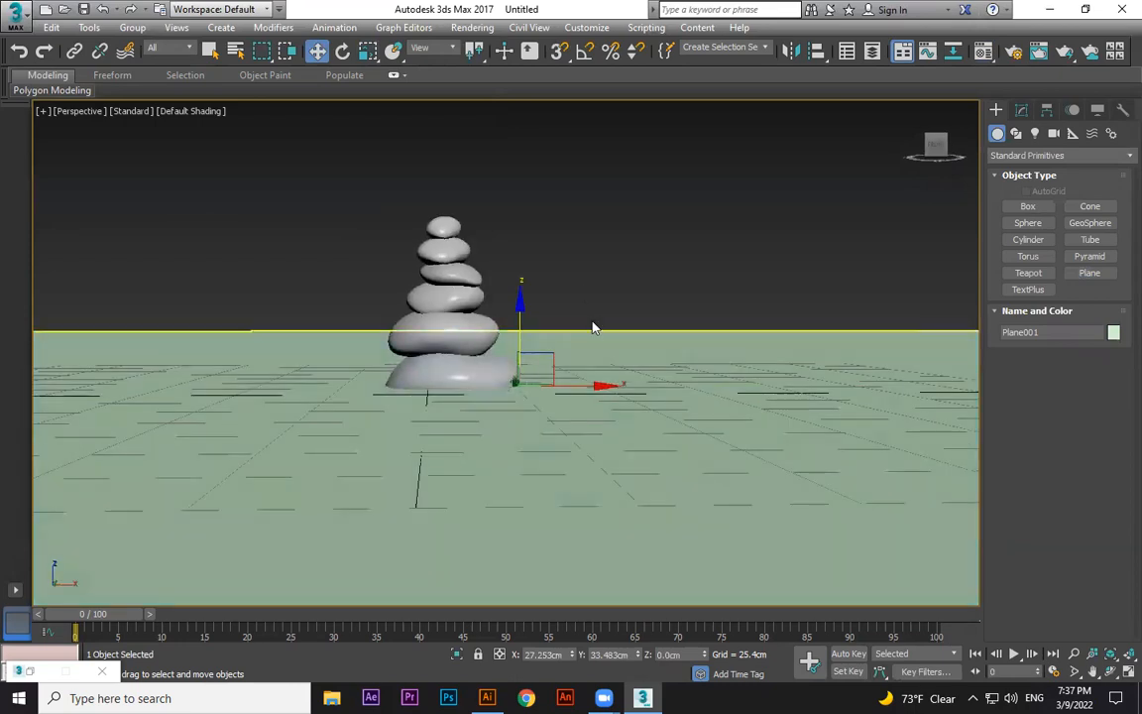
{"action": "scroll", "coordinate": [561, 426], "scroll_direction": "down", "scroll_amount": 3}
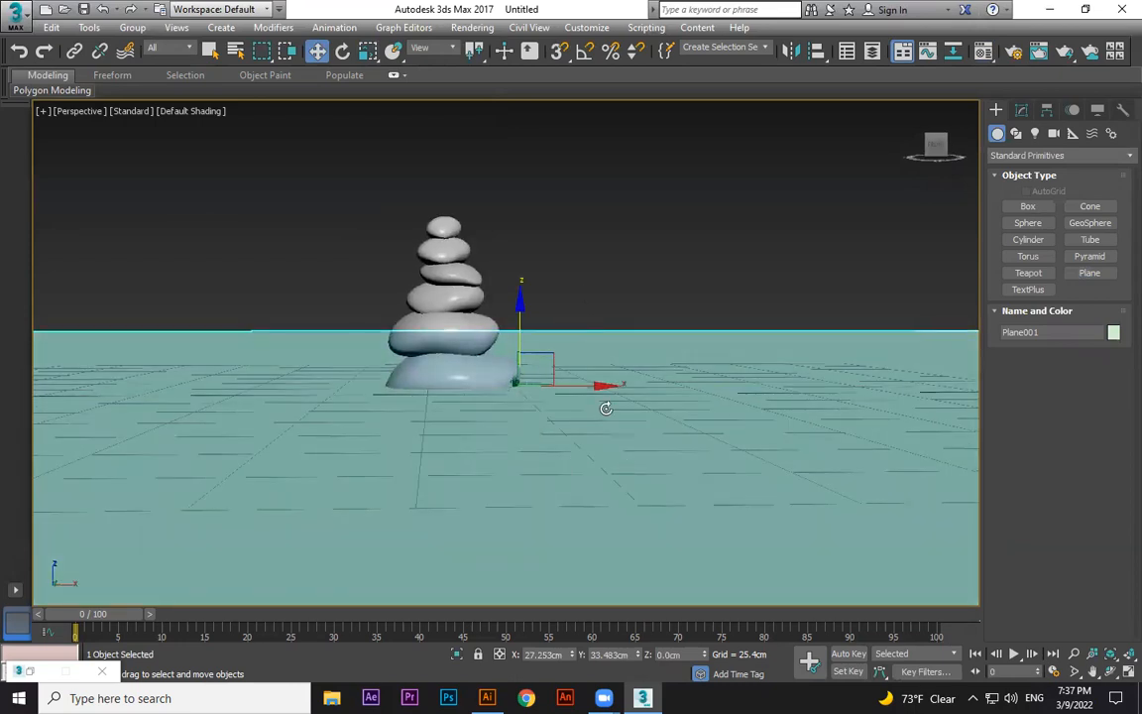
{"action": "middle_click_drag", "start_coordinate": [546, 368], "coordinate": [585, 375], "text": "alt"}
Tilt the ground plane slightly by rotating it about its X axis.
{"action": "key", "text": "e"}
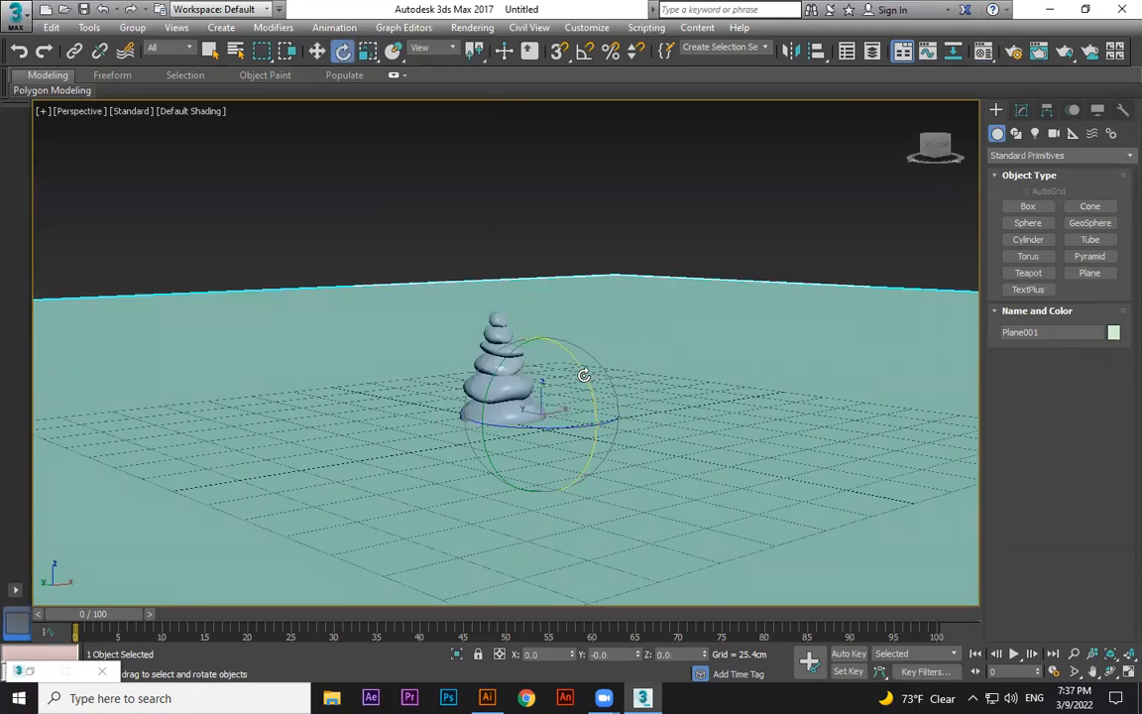
{"action": "left_click_drag", "start_coordinate": [585, 377], "coordinate": [626, 446]}
{"action": "middle_click_drag", "start_coordinate": [627, 446], "coordinate": [593, 433], "text": "alt"}
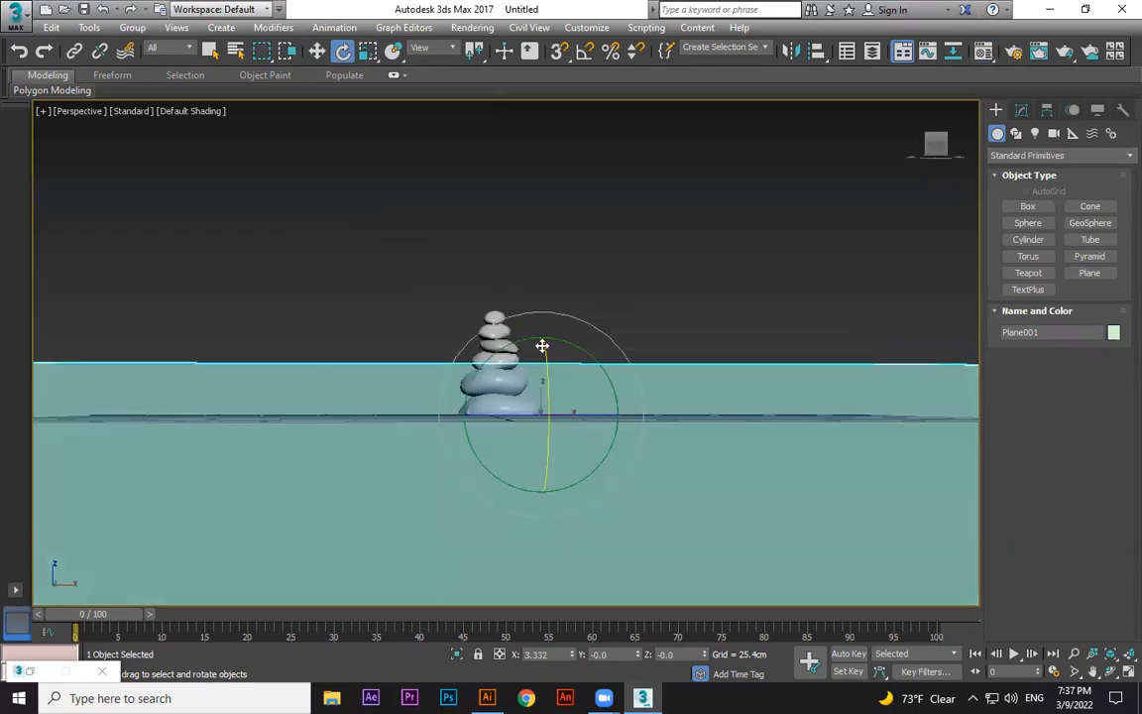
Lower the ground plane slightly so it sits just beneath the bottom stone.
{"action": "key", "text": "w"}
{"action": "left_click_drag", "start_coordinate": [544, 334], "coordinate": [543, 336]}
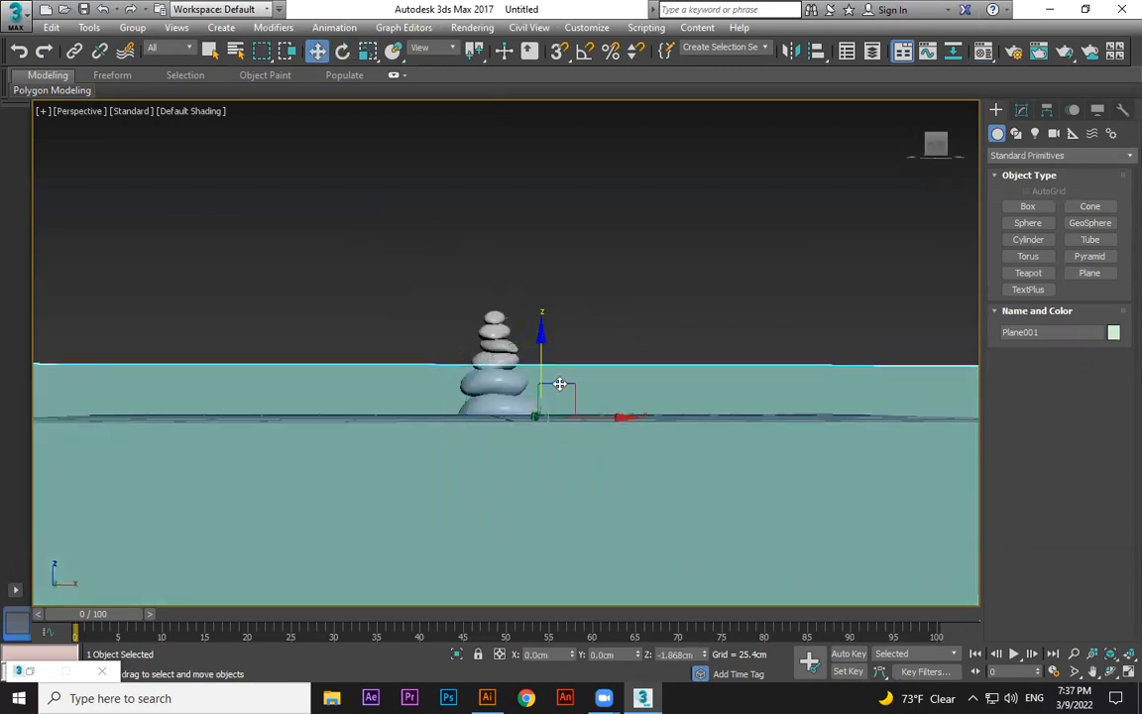
{"action": "middle_click_drag", "start_coordinate": [602, 417], "coordinate": [602, 417]}
{"action": "scroll", "coordinate": [601, 419], "scroll_direction": "up", "scroll_amount": 3}
{"action": "scroll", "coordinate": [592, 470], "scroll_direction": "down", "scroll_amount": 6}
{"action": "middle_click_drag", "start_coordinate": [592, 470], "coordinate": [552, 396], "text": "alt"}
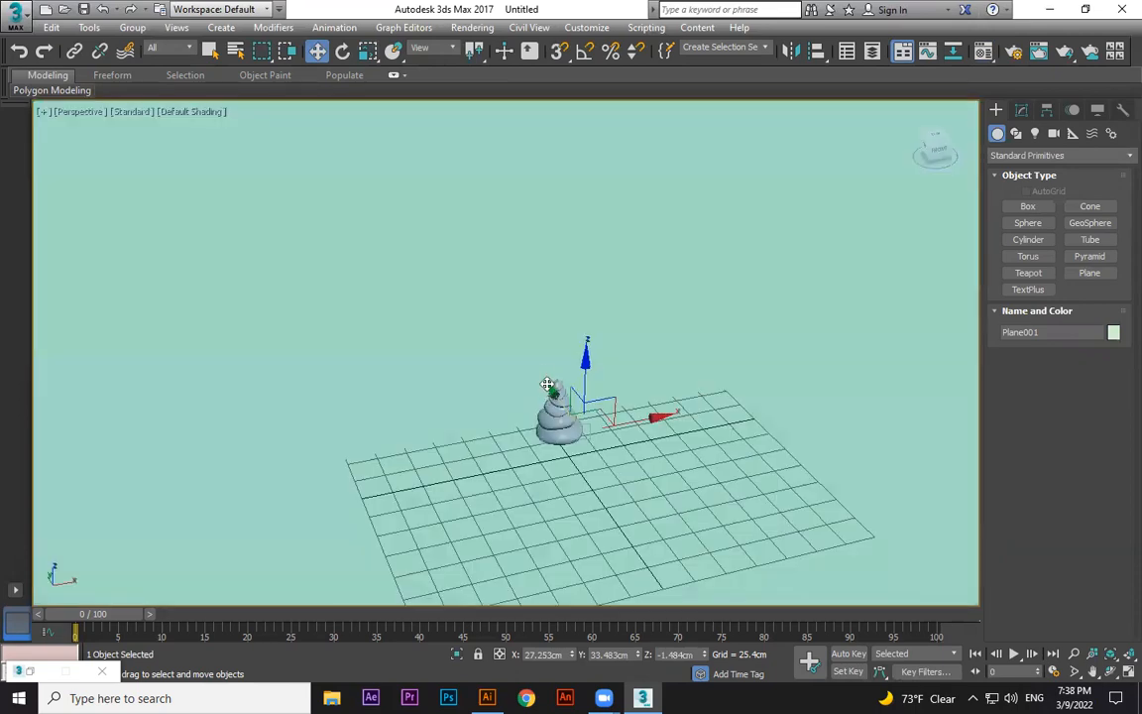
Undo the last several transform changes.
{"action": "key", "text": "ctrl+z"}
{"action": "key", "text": "ctrl+z"}
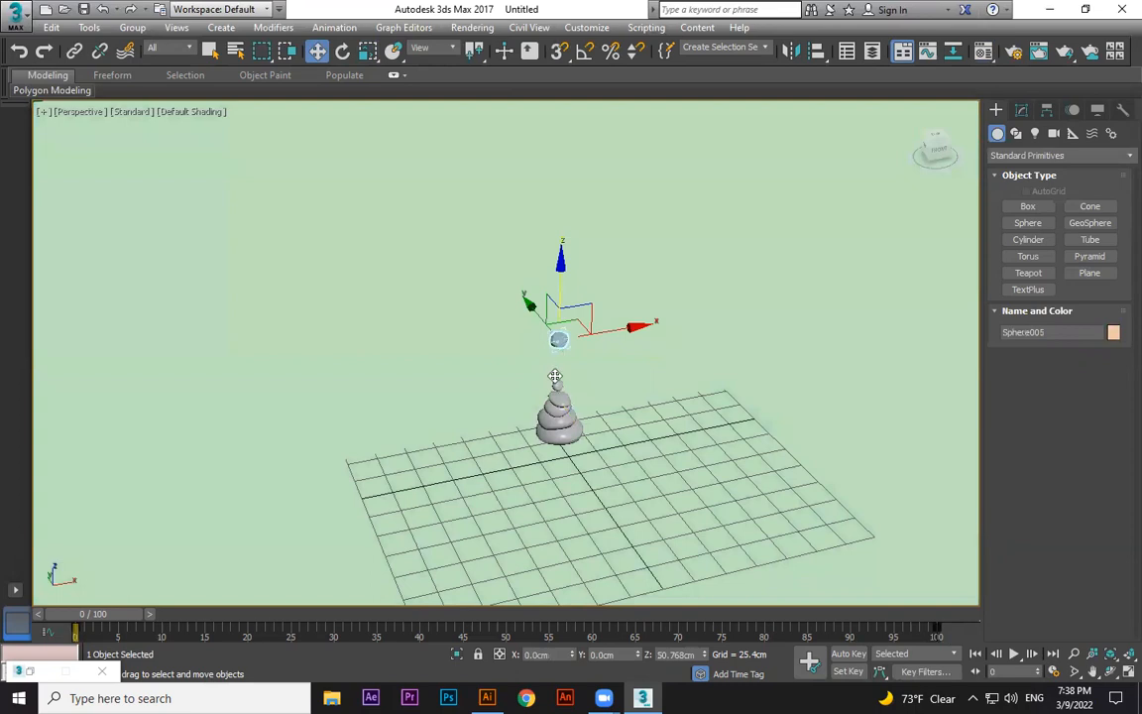
{"action": "key", "text": "ctrl+z"}
{"action": "key", "text": "ctrl+z"}
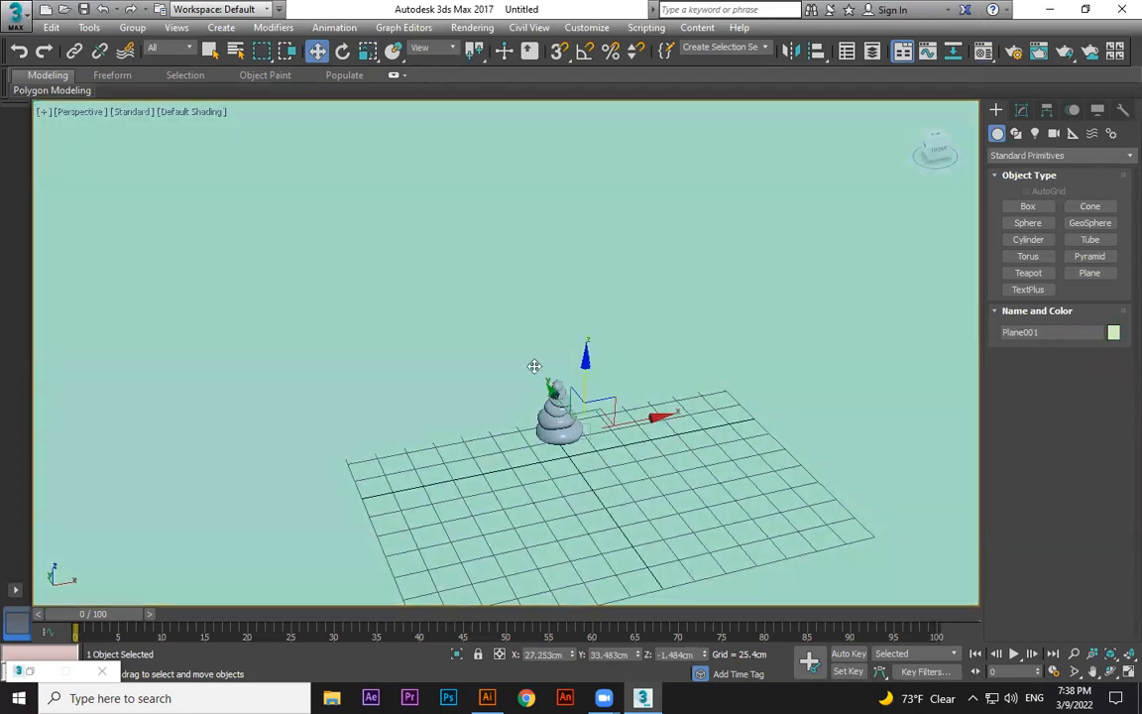
{"action": "key", "text": "ctrl+z"}
{"action": "key", "text": "ctrl+z"}
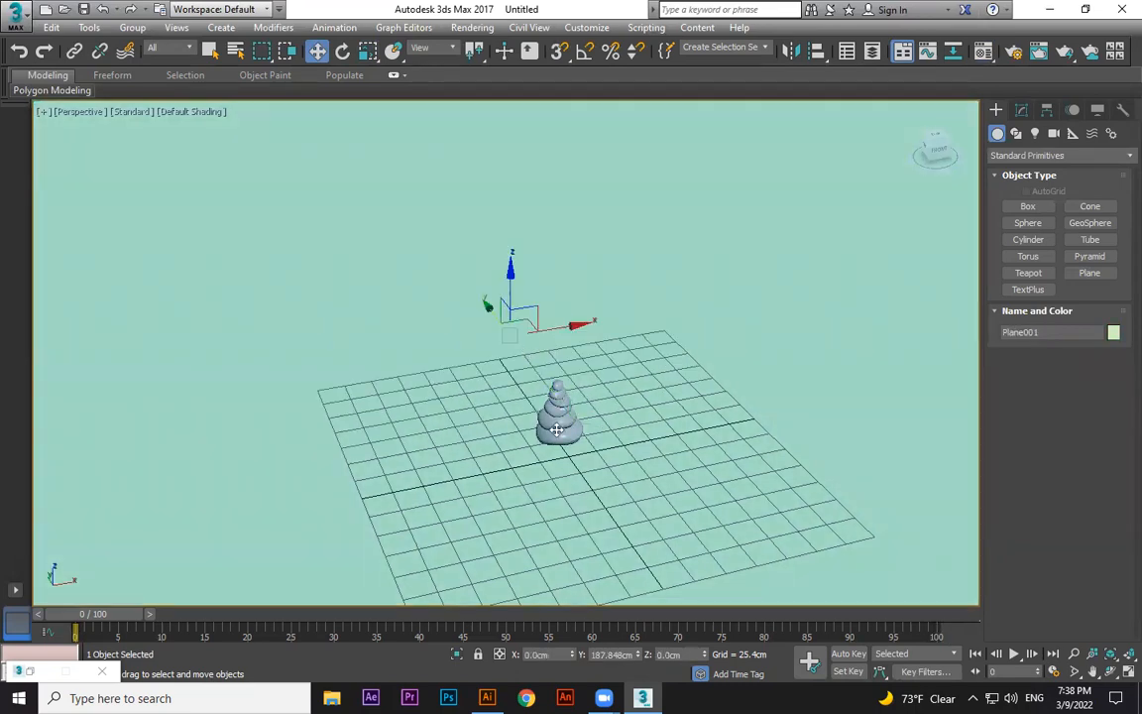
{"action": "key", "text": "ctrl+z"}
Reposition the ground plane under the stack of stones.
{"action": "left_click_drag", "start_coordinate": [555, 417], "coordinate": [549, 411]}
{"action": "mouse_move", "coordinate": [606, 461]}
{"action": "middle_mouse_down", "text": "alt"}
{"action": "mouse_move", "coordinate": [615, 439]}
{"action": "mouse_move", "coordinate": [609, 448]}
{"action": "middle_mouse_up", "text": "alt"}
{"action": "scroll", "coordinate": [607, 466], "scroll_direction": "up", "scroll_amount": 3}
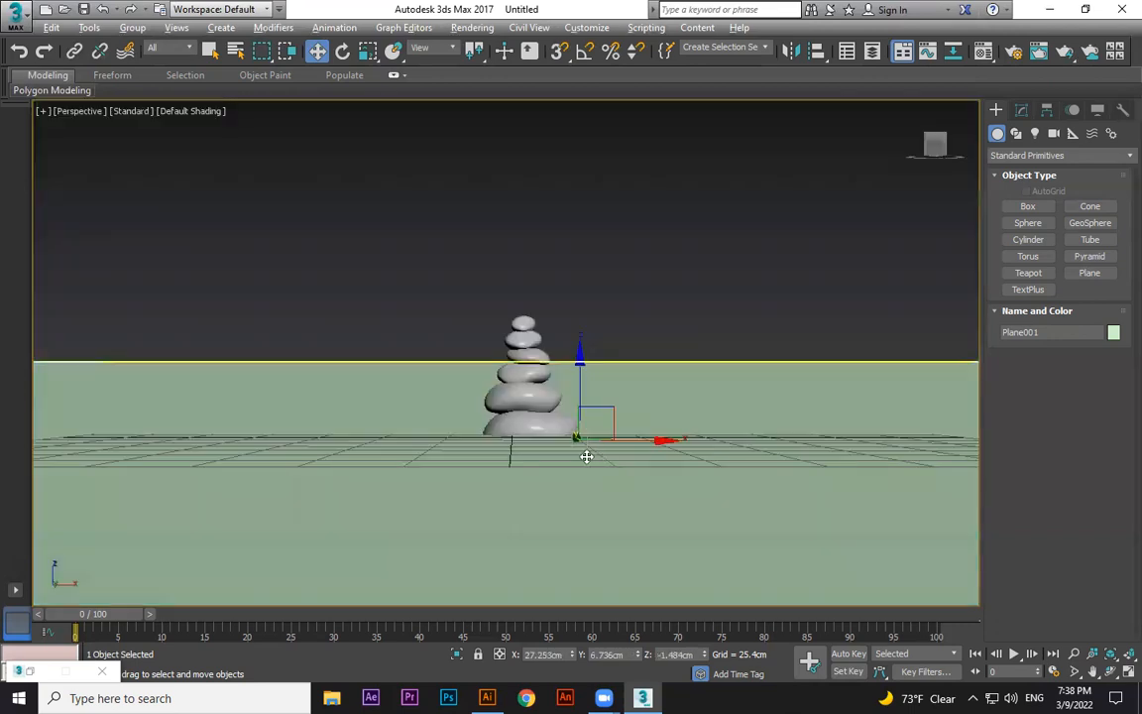
{"action": "middle_click_drag", "start_coordinate": [566, 454], "coordinate": [614, 511], "text": "alt"}
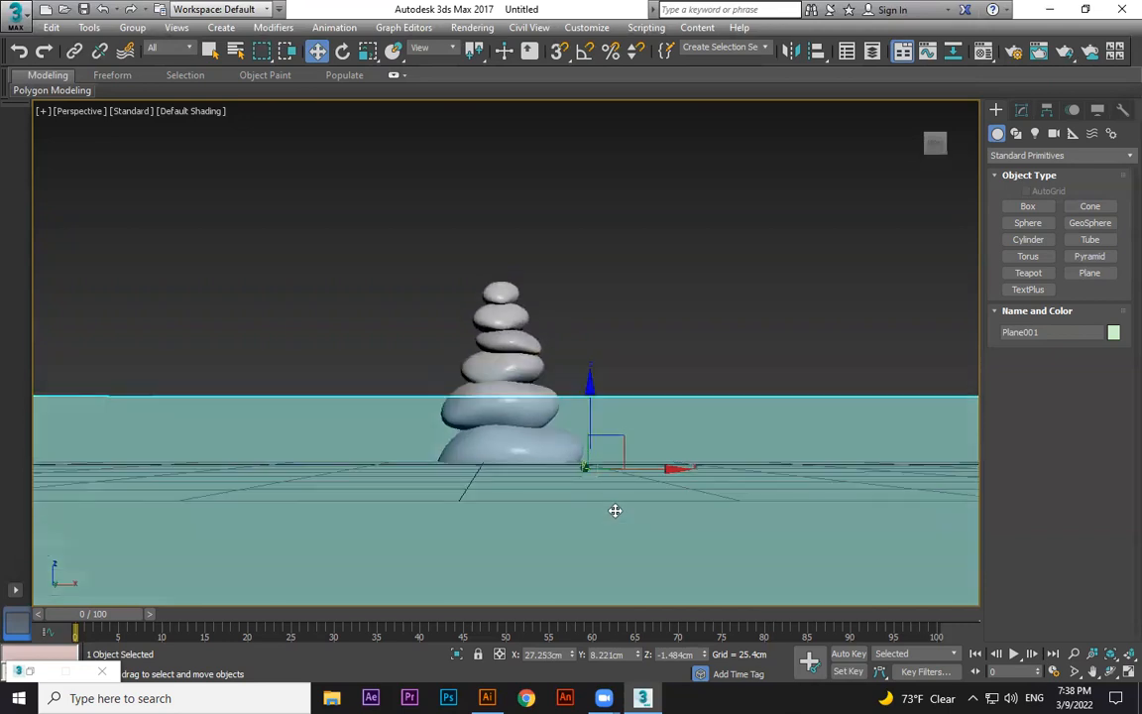
Create an Arch & Design material in a sample slot using the Water, Reflective surface (Thin Geometry) template for the ground.
{"action": "key", "text": "m"}
{"action": "left_click", "coordinate": [985, 186]}
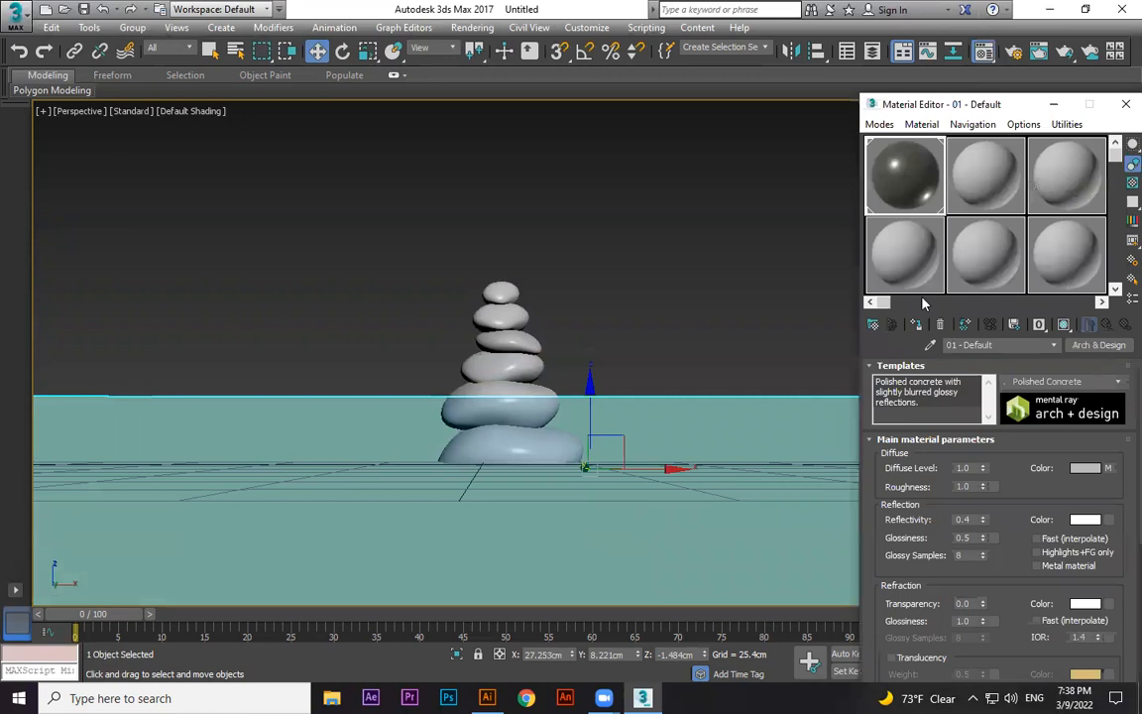
{"action": "left_click", "coordinate": [1098, 345]}
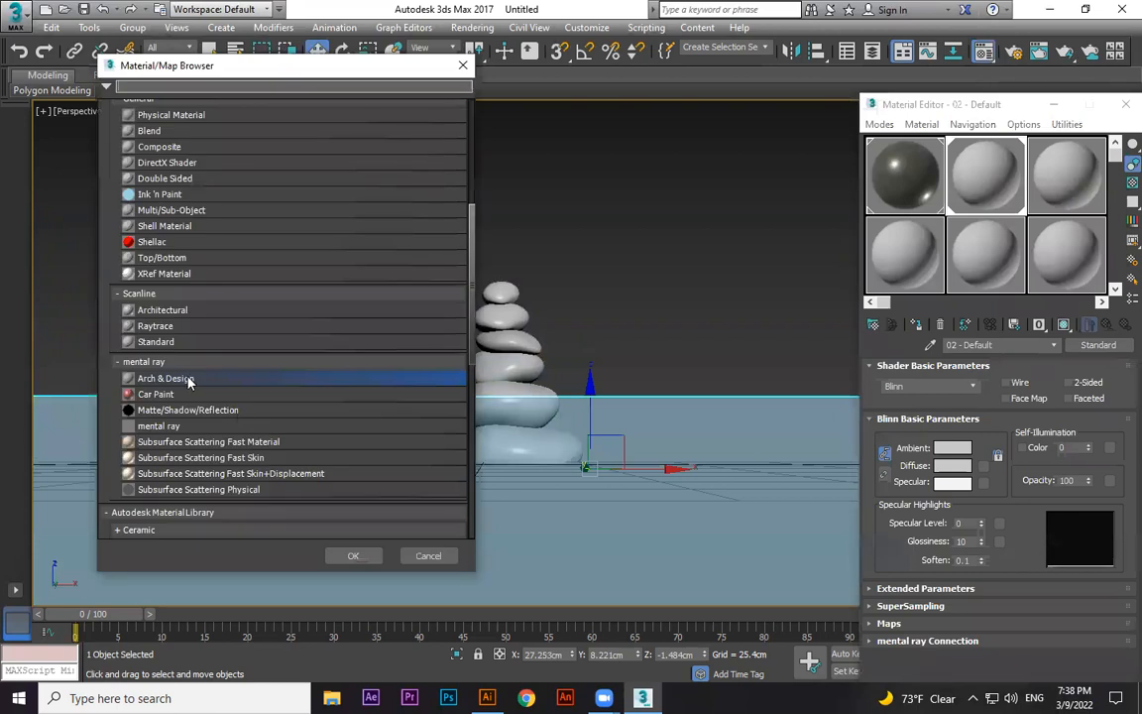
{"action": "key", "text": "Return"}
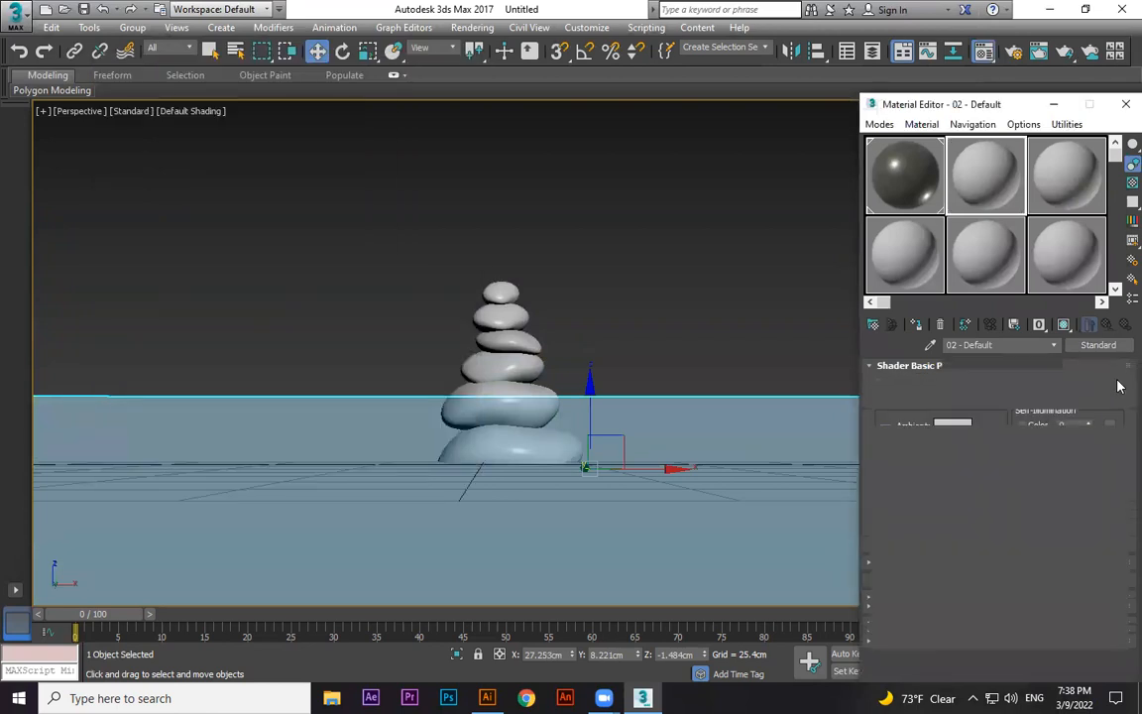
{"action": "left_click", "coordinate": [1117, 382]}
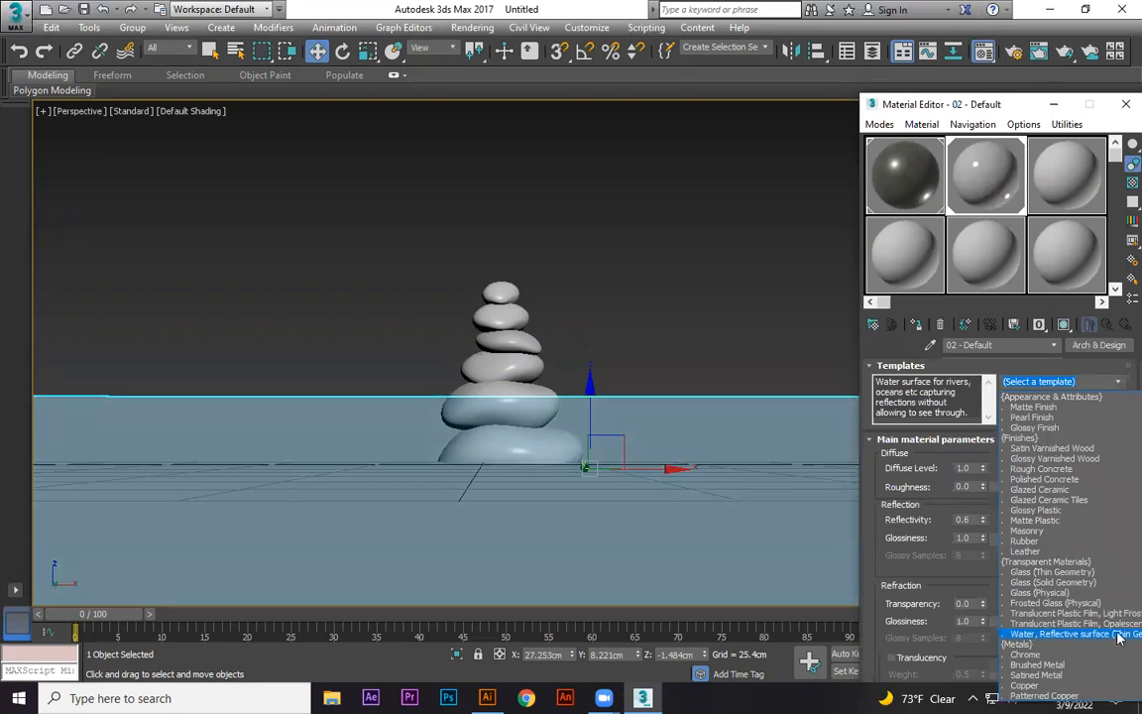
{"action": "left_click", "coordinate": [1118, 637]}
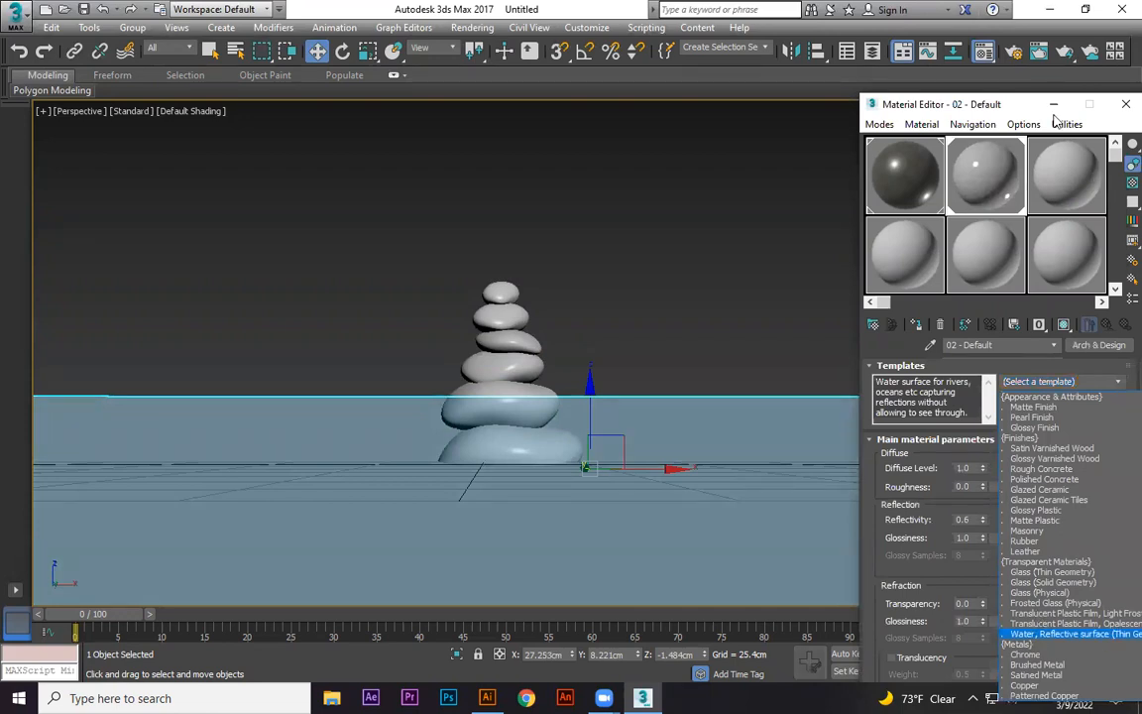
{"action": "key", "text": "m"}
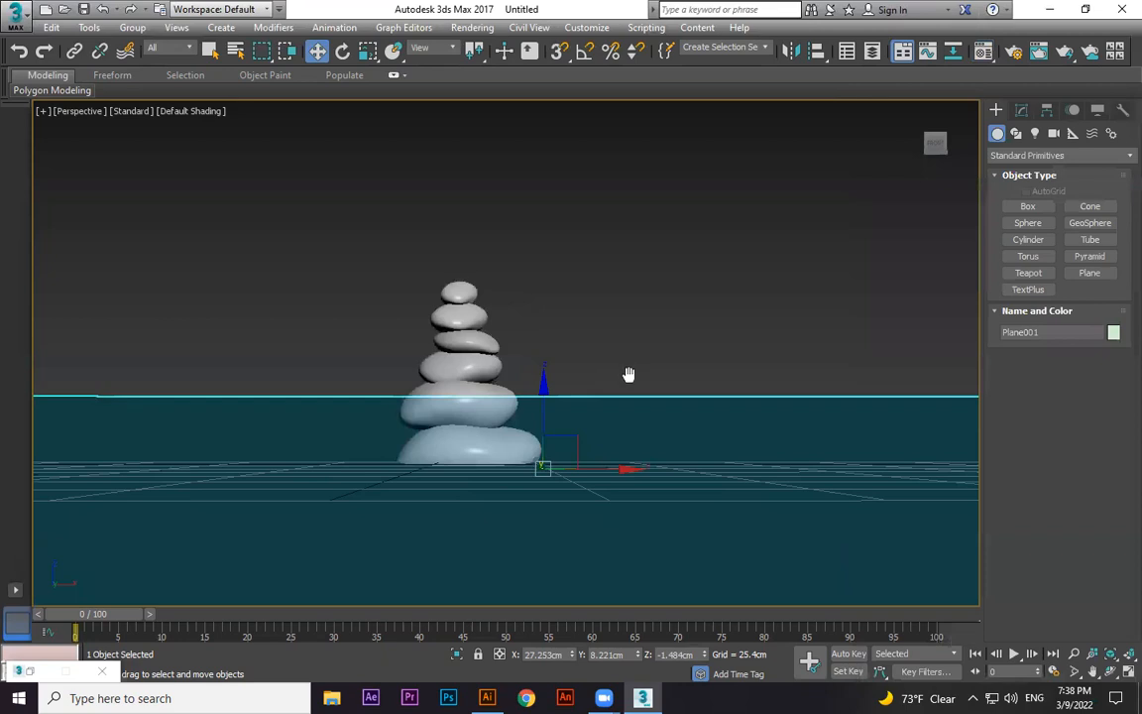
Create a physical camera matching the current perspective view of the stones.
{"action": "middle_click_drag", "start_coordinate": [626, 380], "coordinate": [609, 376]}
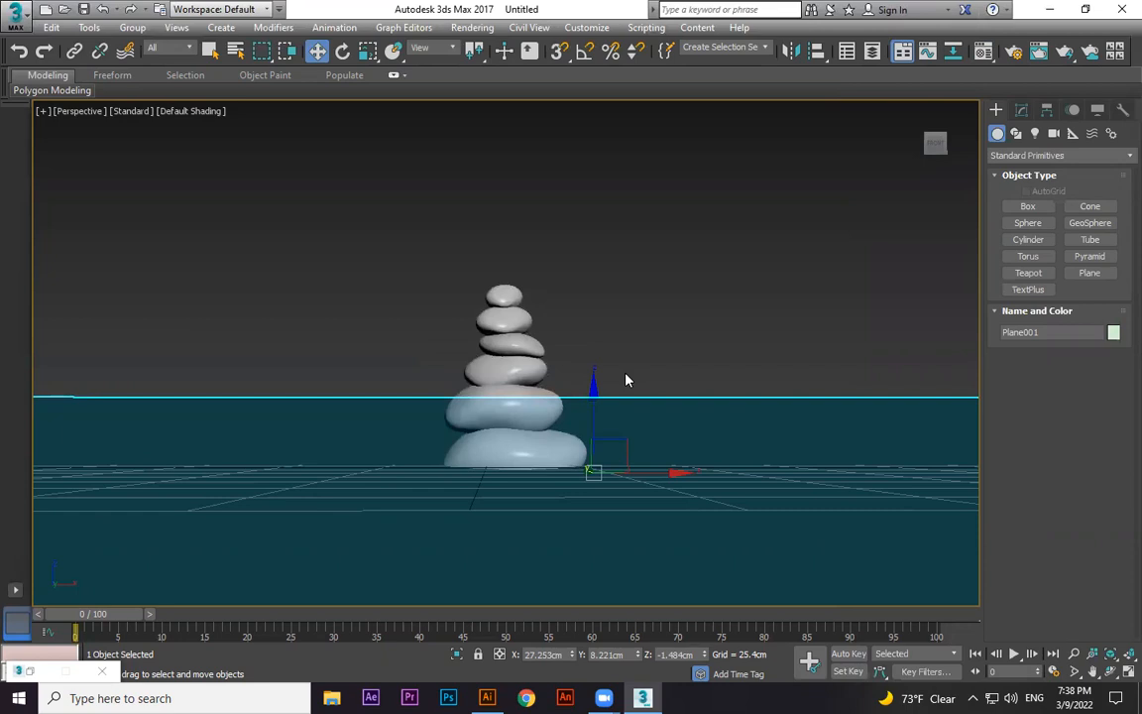
{"action": "key", "text": "ctrl+c"}
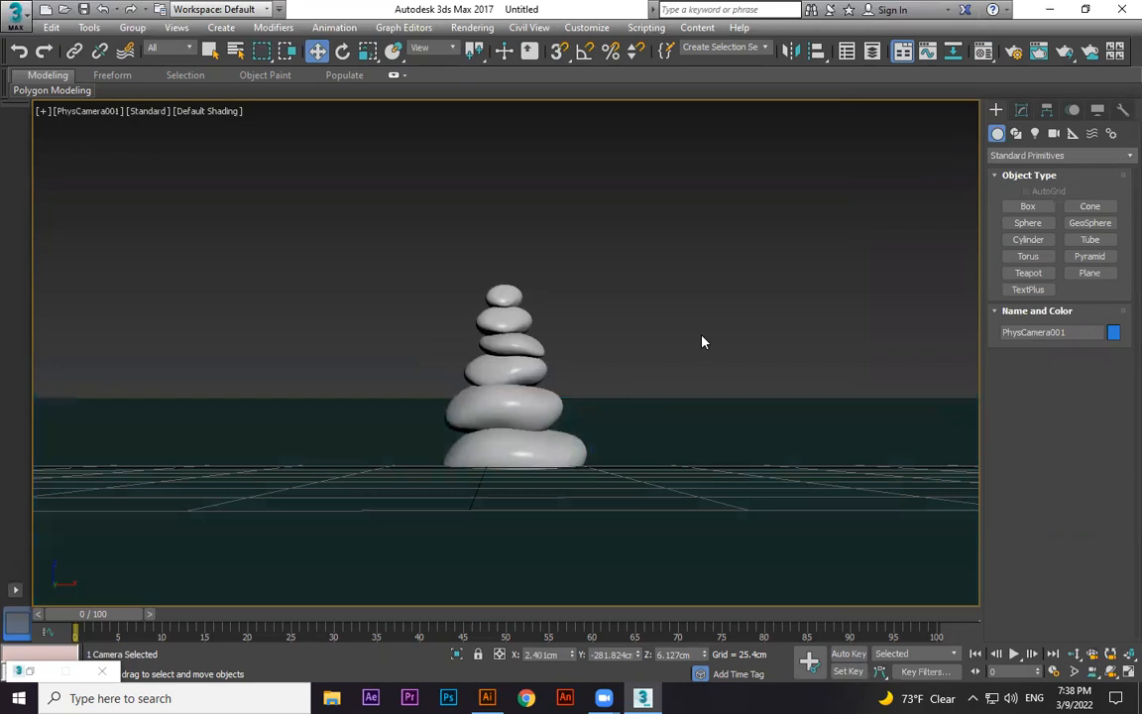
Switch between the perspective and camera views to check the scene framing.
{"action": "key", "text": "p"}
{"action": "scroll", "coordinate": [700, 379], "scroll_direction": "down", "scroll_amount": 8}
{"action": "middle_click_drag", "start_coordinate": [712, 404], "coordinate": [768, 455], "text": "alt"}
{"action": "left_click", "coordinate": [728, 404]}
{"action": "scroll", "coordinate": [727, 405], "scroll_direction": "up", "scroll_amount": 4}
{"action": "mouse_move", "coordinate": [728, 404]}
{"action": "middle_mouse_down", "text": "alt"}
{"action": "mouse_move", "coordinate": [780, 360]}
{"action": "mouse_move", "coordinate": [724, 386]}
{"action": "middle_mouse_up", "text": "alt"}
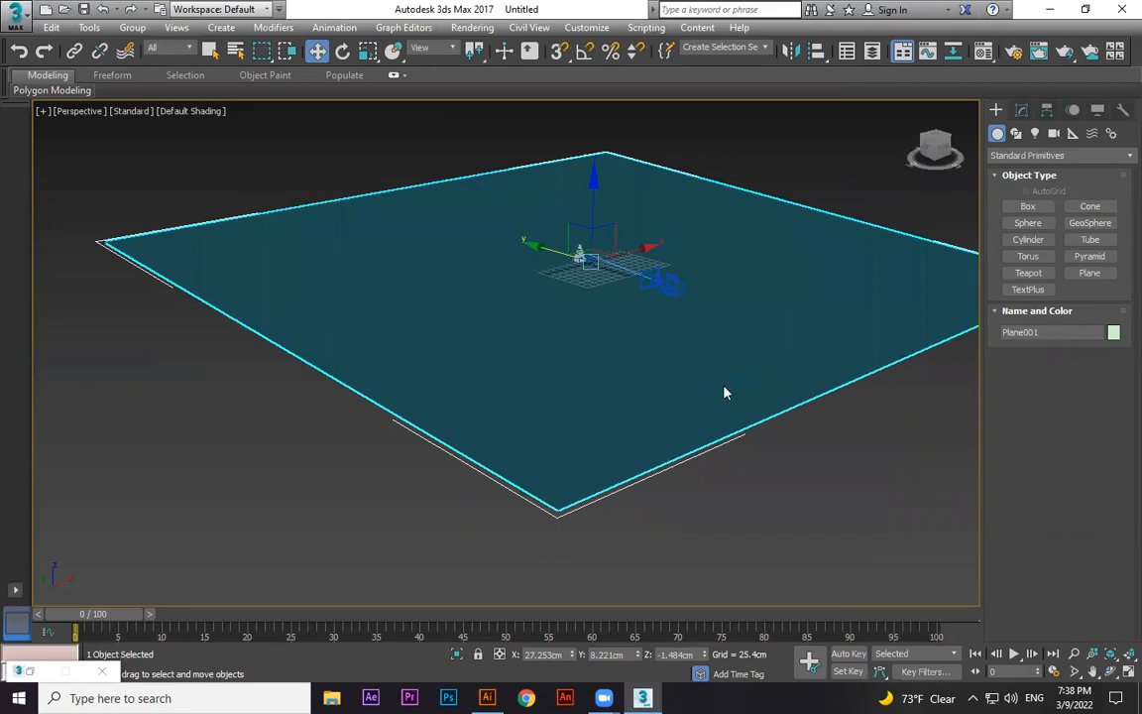
{"action": "key", "text": "c"}
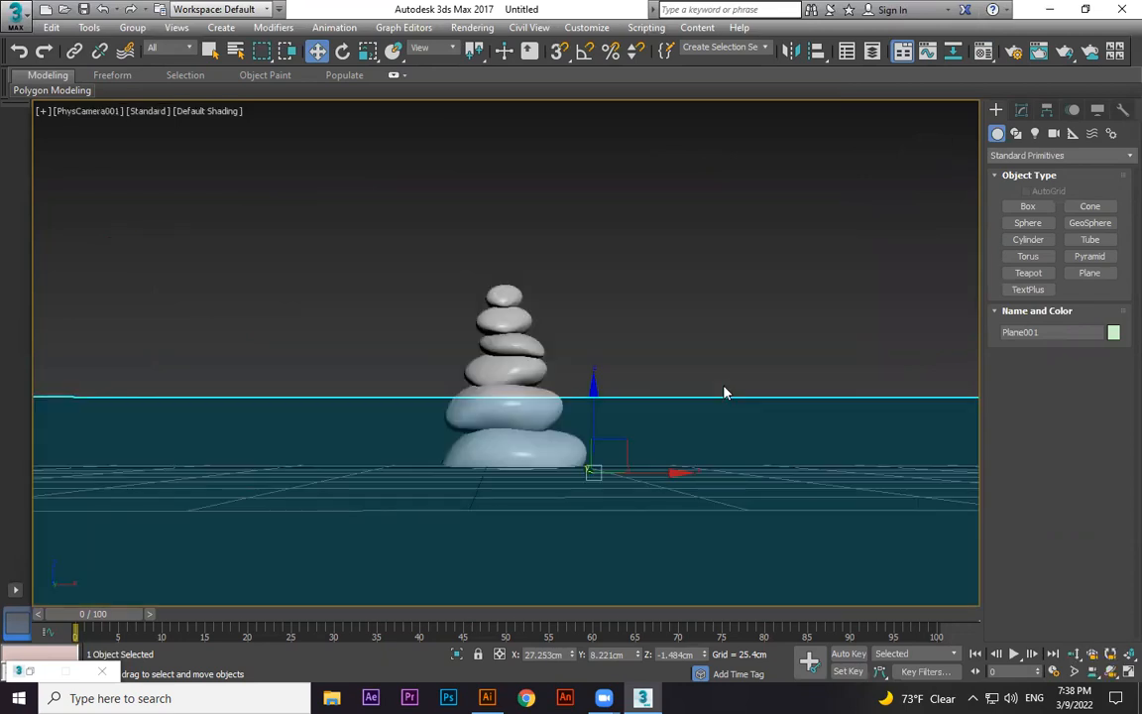
{"action": "key", "text": "p"}
{"action": "key", "text": "shift+z"}
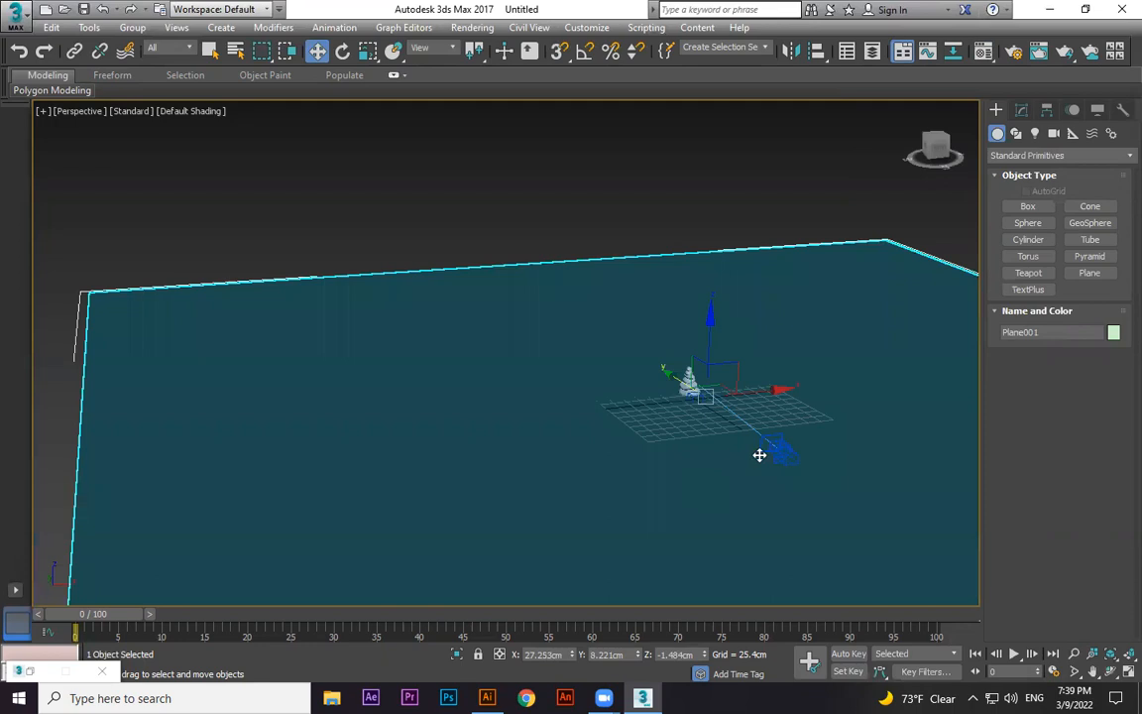
{"action": "key", "text": "c"}
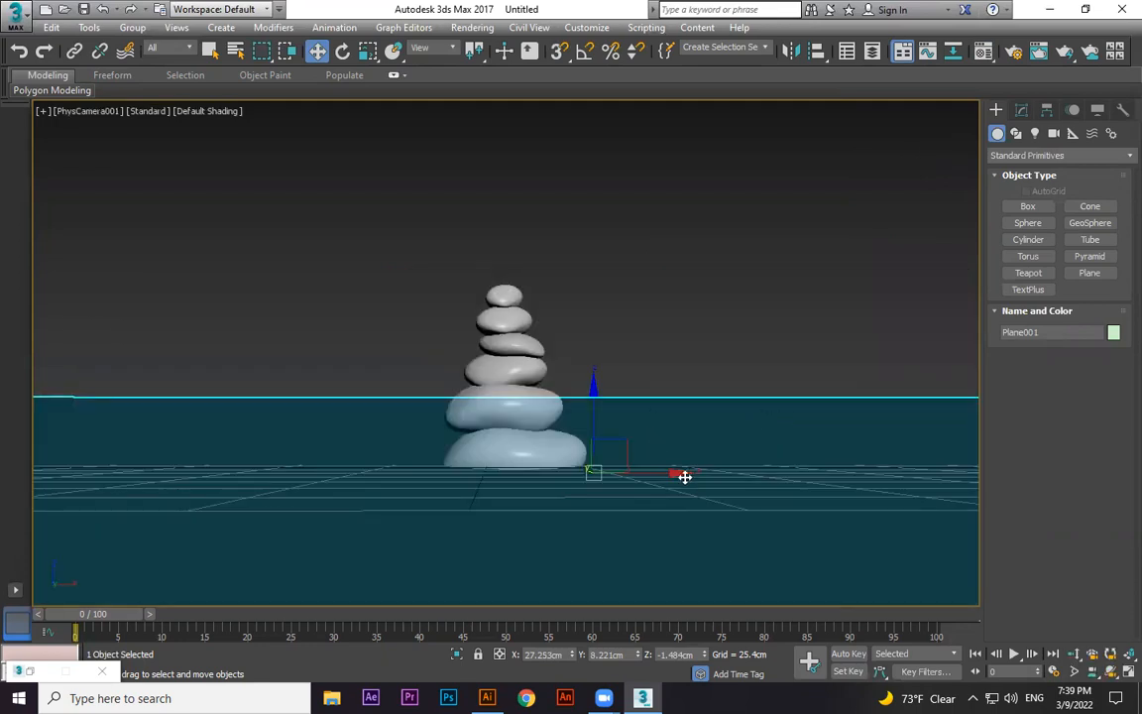
{"action": "key", "text": "p"}
{"action": "key", "text": "shift+z"}
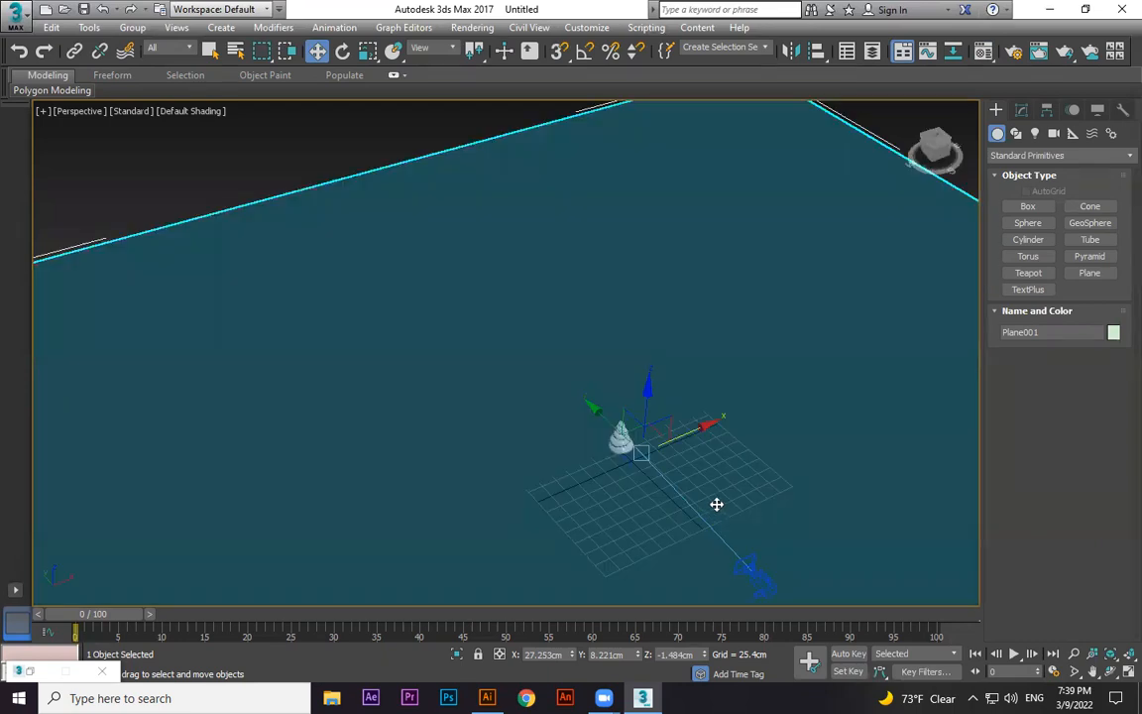
{"action": "key", "text": "shift+z"}
{"action": "key", "text": "c"}
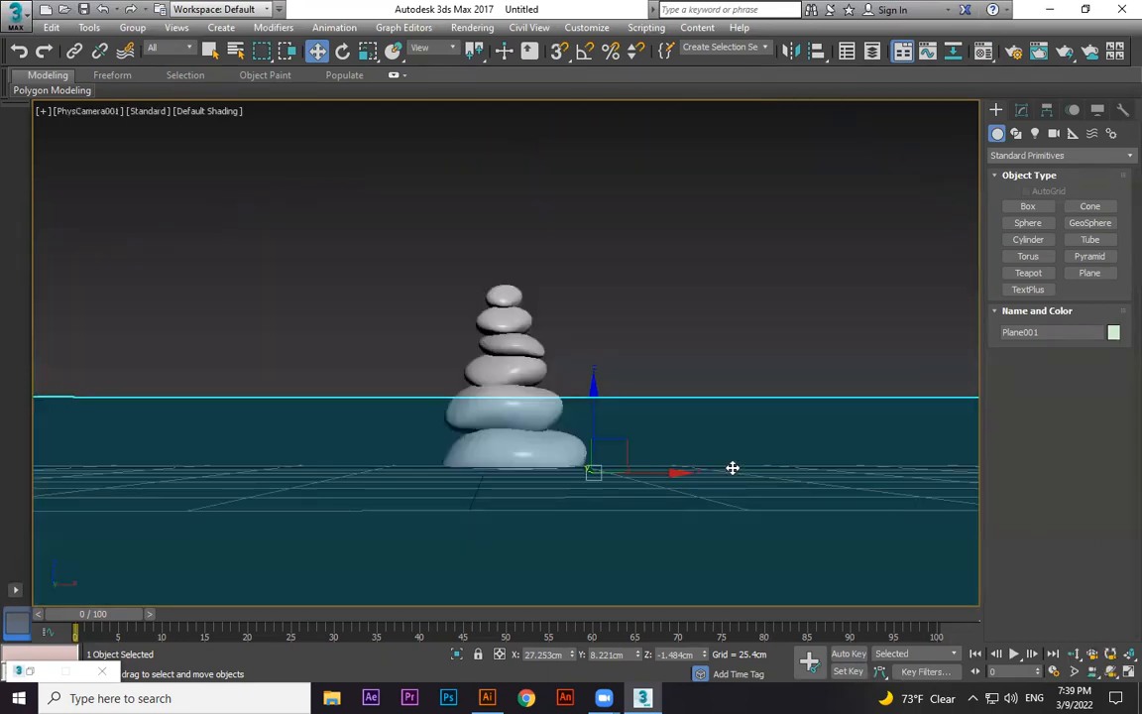
Render the camera view, enlarge the rendered frame to inspect it, and close the render window.
{"action": "key", "text": "shift+q"}
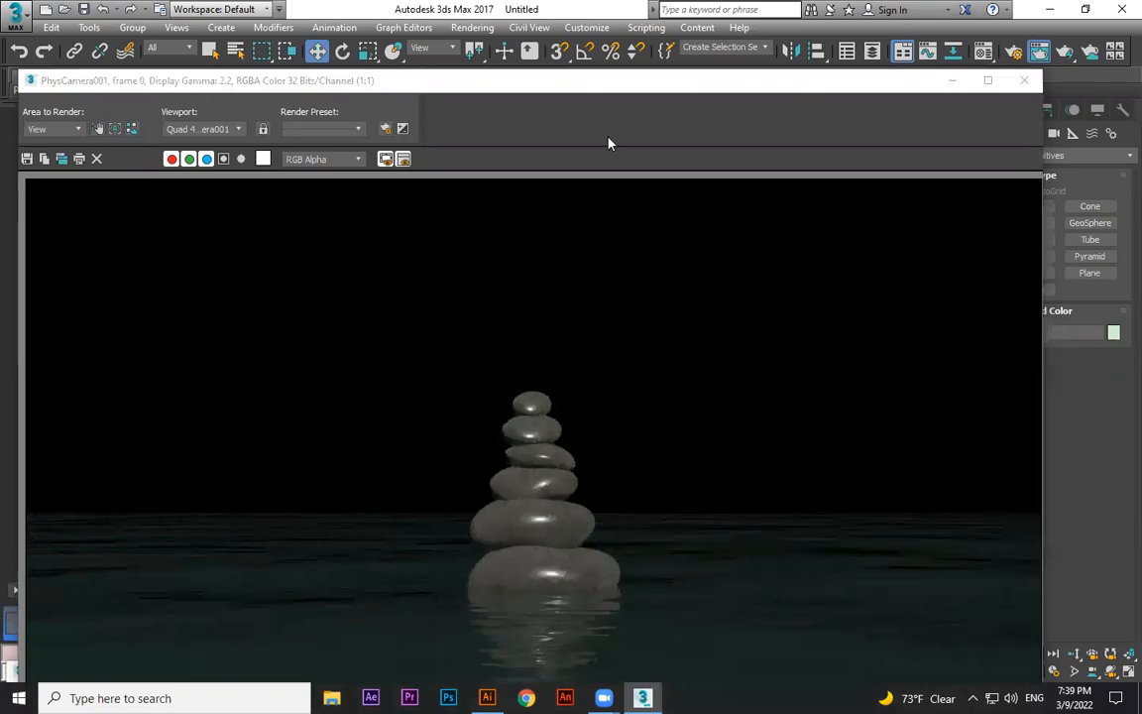
{"action": "double_click", "coordinate": [639, 85]}
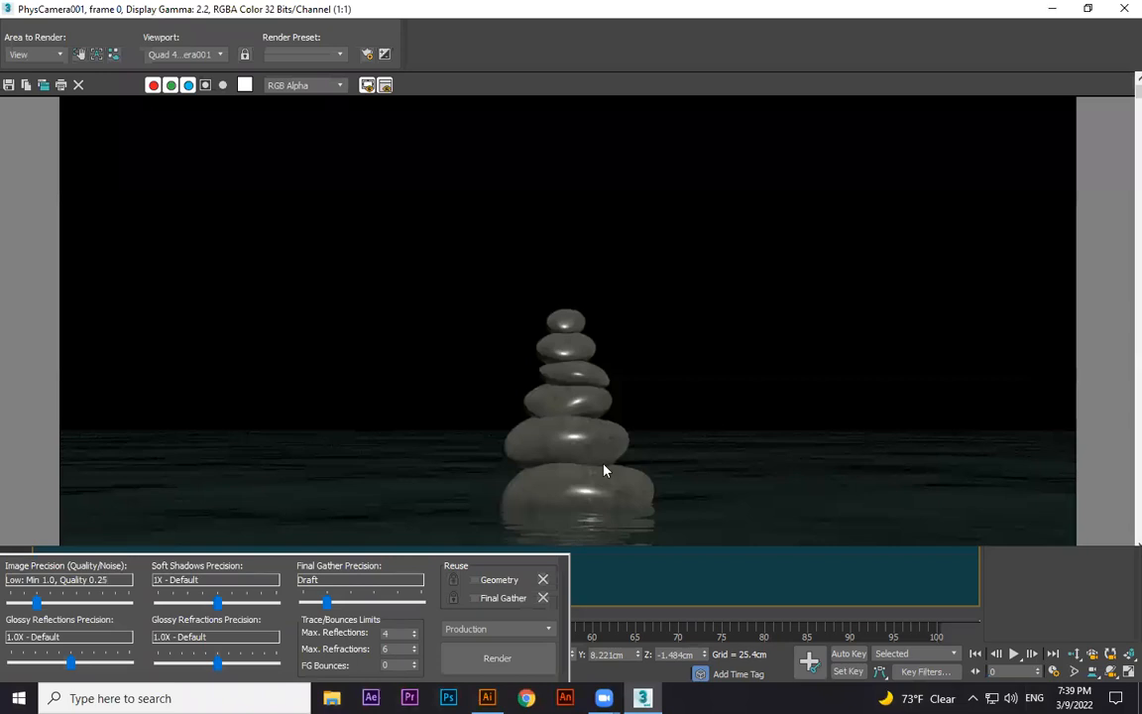
{"action": "scroll", "coordinate": [556, 477], "scroll_direction": "down", "scroll_amount": 2}
{"action": "scroll", "coordinate": [541, 427], "scroll_direction": "up", "scroll_amount": 2}
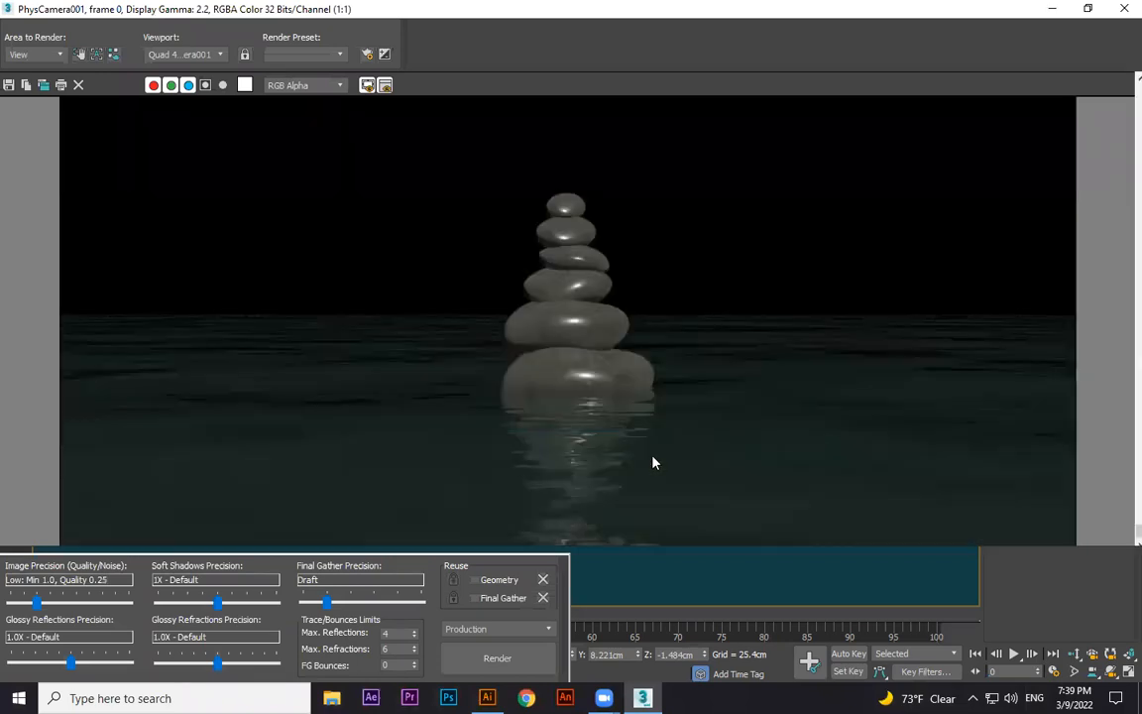
{"action": "left_click", "coordinate": [1122, 11]}
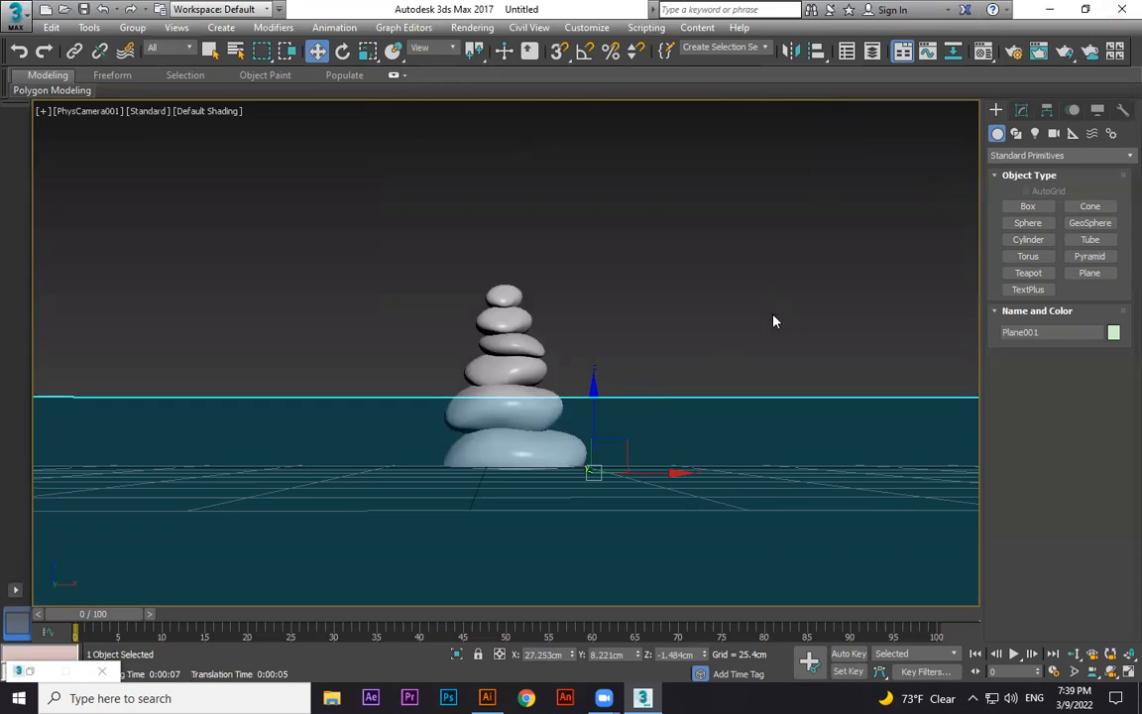
Start a Daylight system and accept the recommended mr Photographic Exposure Control.
{"action": "key", "text": "p"}
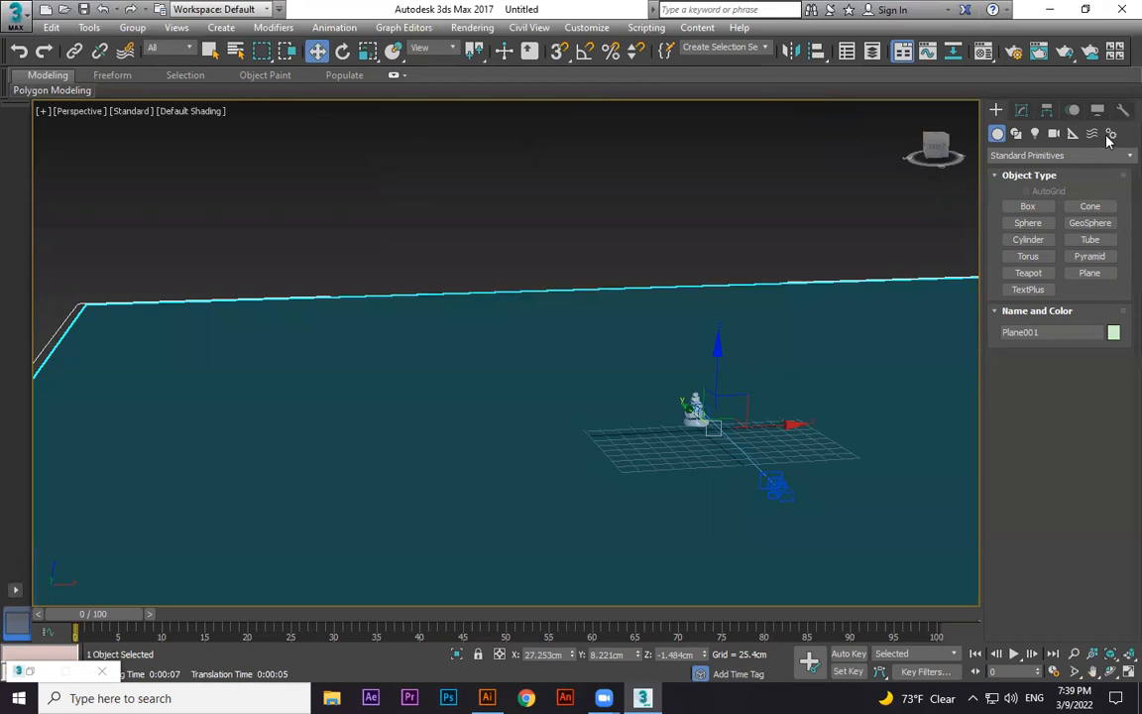
{"action": "left_click", "coordinate": [1110, 134]}
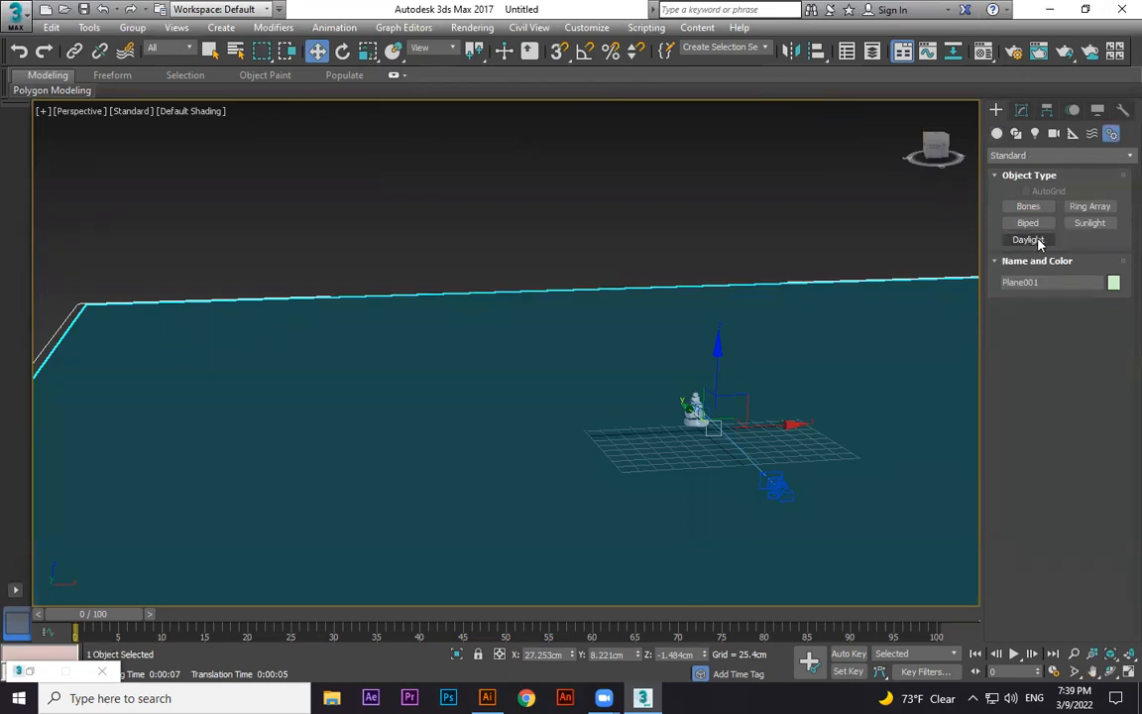
{"action": "left_click", "coordinate": [1037, 241]}
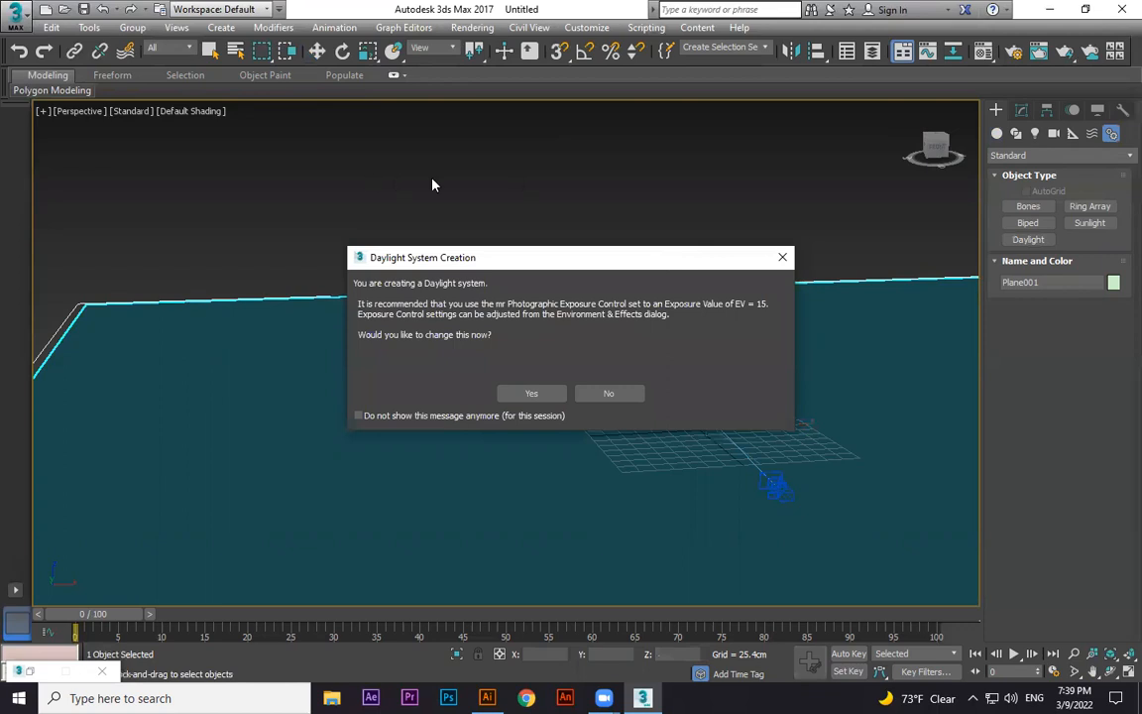
{"action": "left_click_drag", "start_coordinate": [481, 257], "coordinate": [493, 175]}
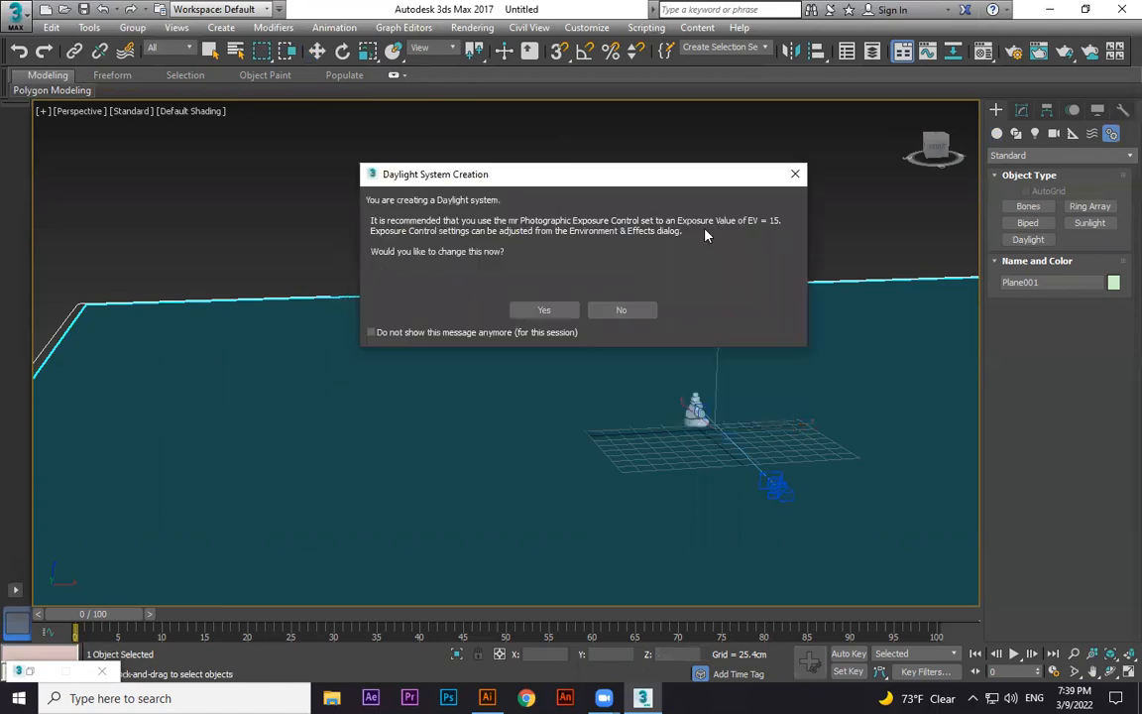
{"action": "left_click", "coordinate": [540, 312]}
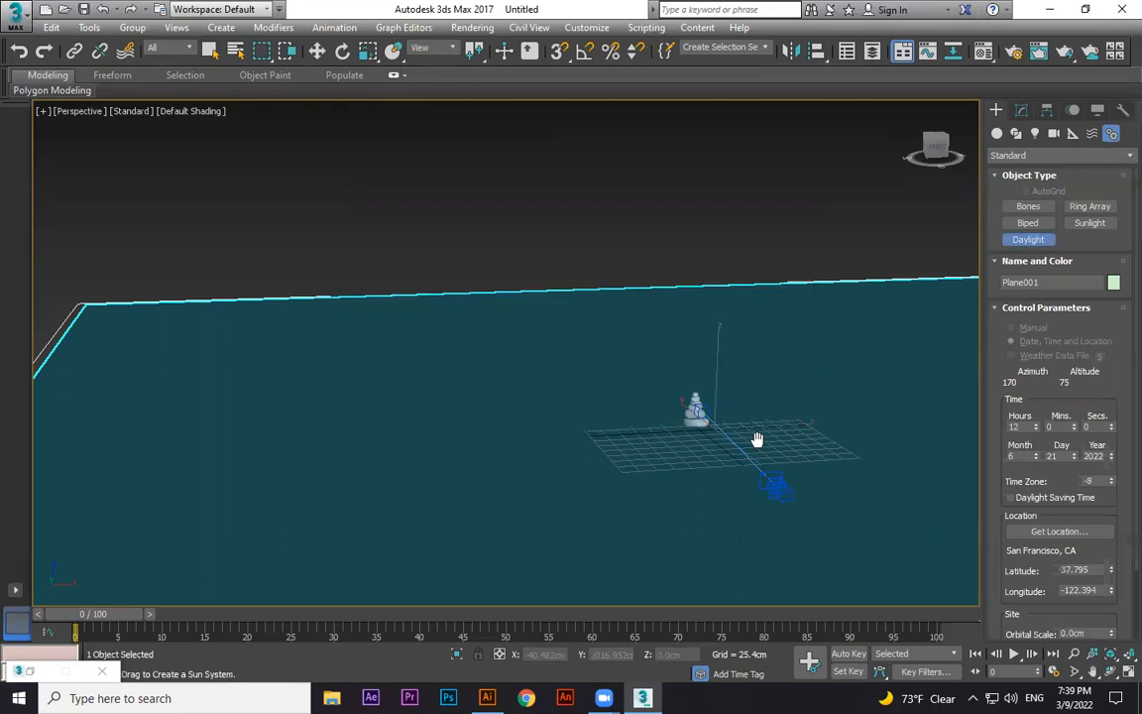
Place the daylight compass near the stones and set the sun's height above the scene.
{"action": "middle_click_drag", "start_coordinate": [758, 438], "coordinate": [655, 413], "text": "alt"}
{"action": "left_click_drag", "start_coordinate": [689, 385], "coordinate": [723, 433]}
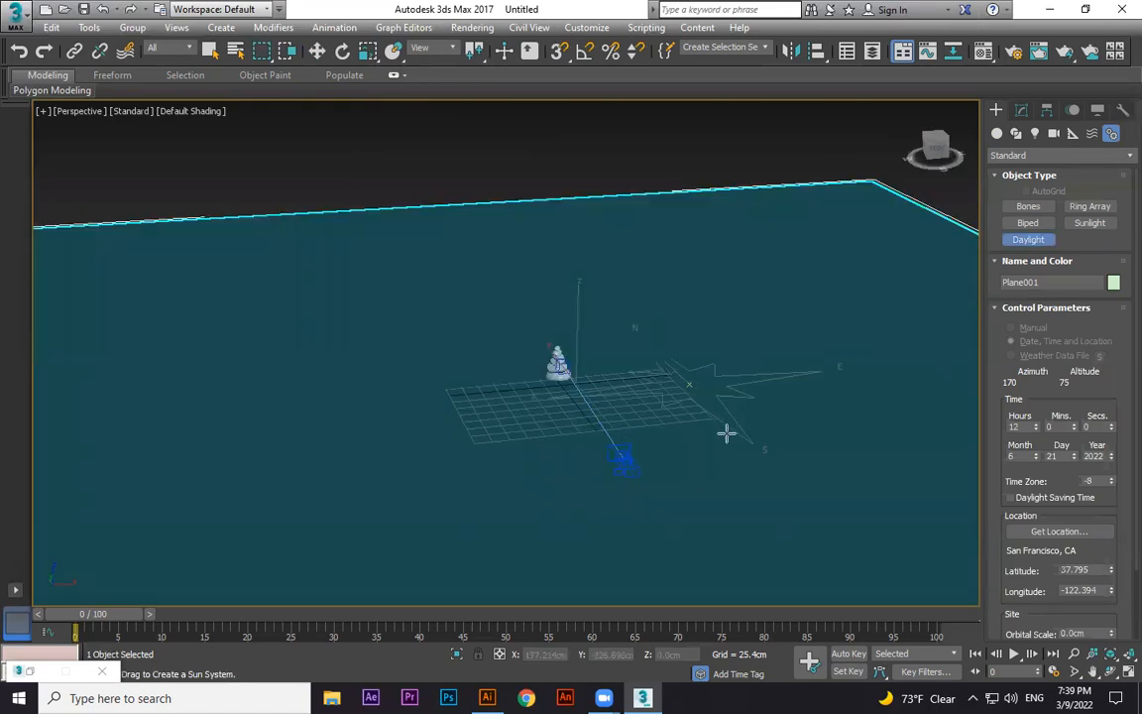
{"action": "left_click", "coordinate": [729, 127]}
{"action": "left_click", "coordinate": [731, 251]}
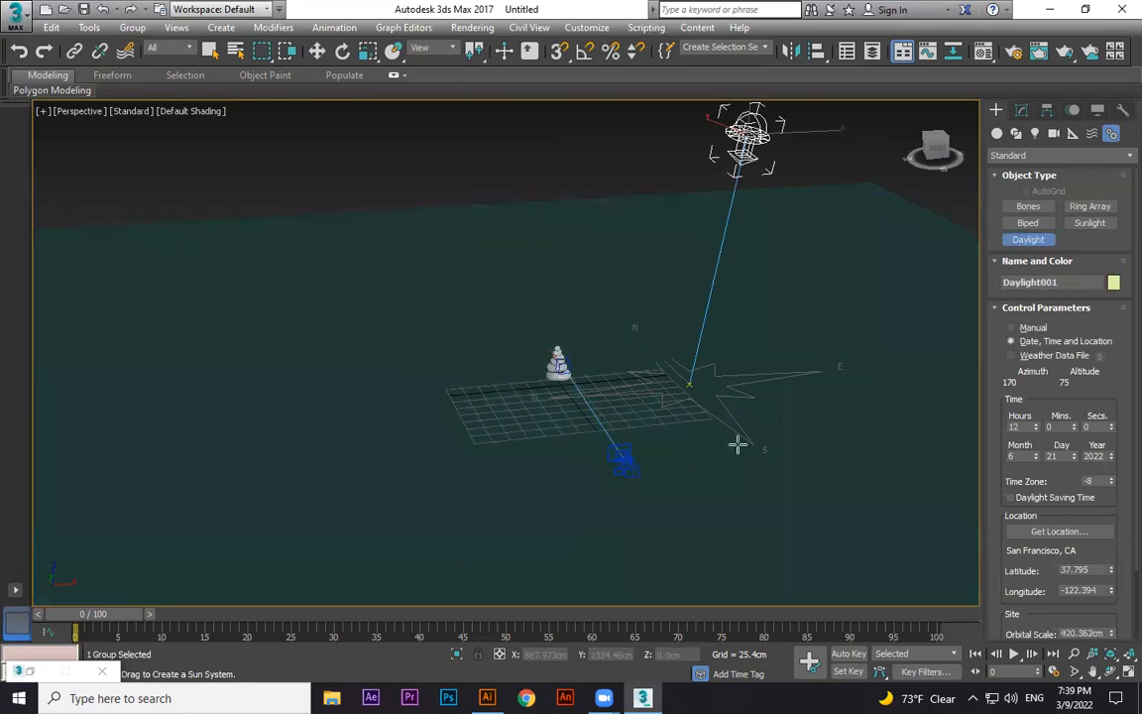
{"action": "mouse_move", "coordinate": [788, 370]}
{"action": "middle_mouse_down", "text": "alt"}
{"action": "mouse_move", "coordinate": [808, 361]}
{"action": "mouse_move", "coordinate": [777, 364]}
{"action": "middle_mouse_up", "text": "alt"}
{"action": "middle_click_drag", "start_coordinate": [594, 402], "coordinate": [606, 376], "text": "alt"}
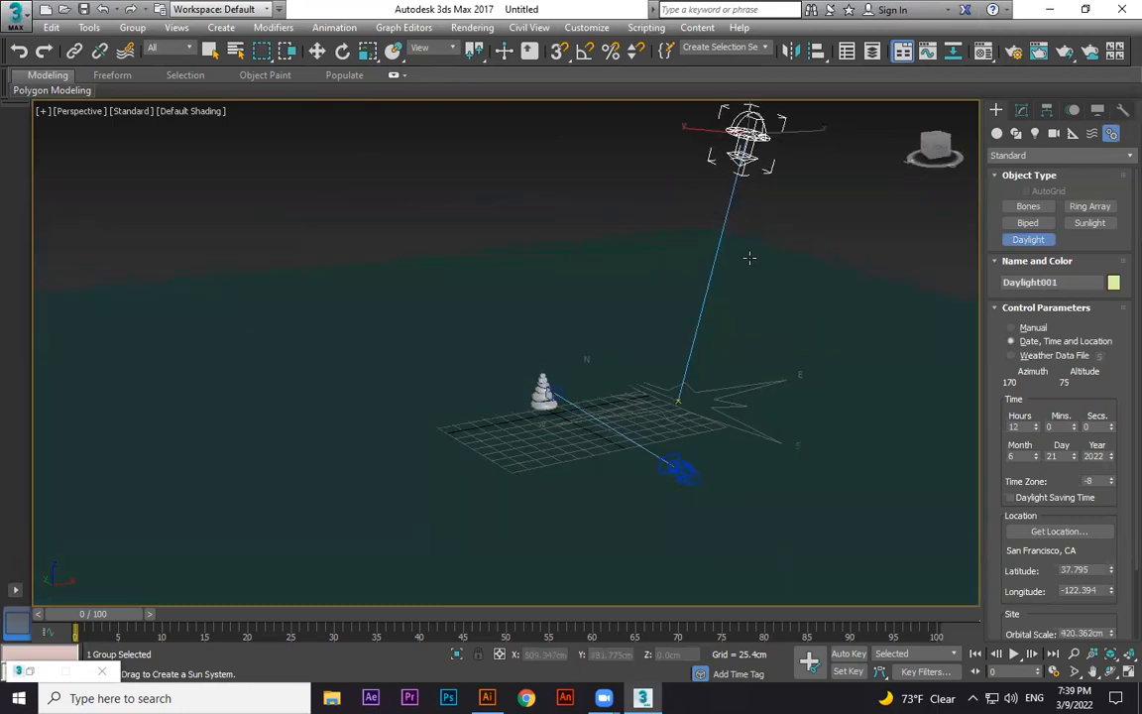
{"action": "key", "text": "w"}
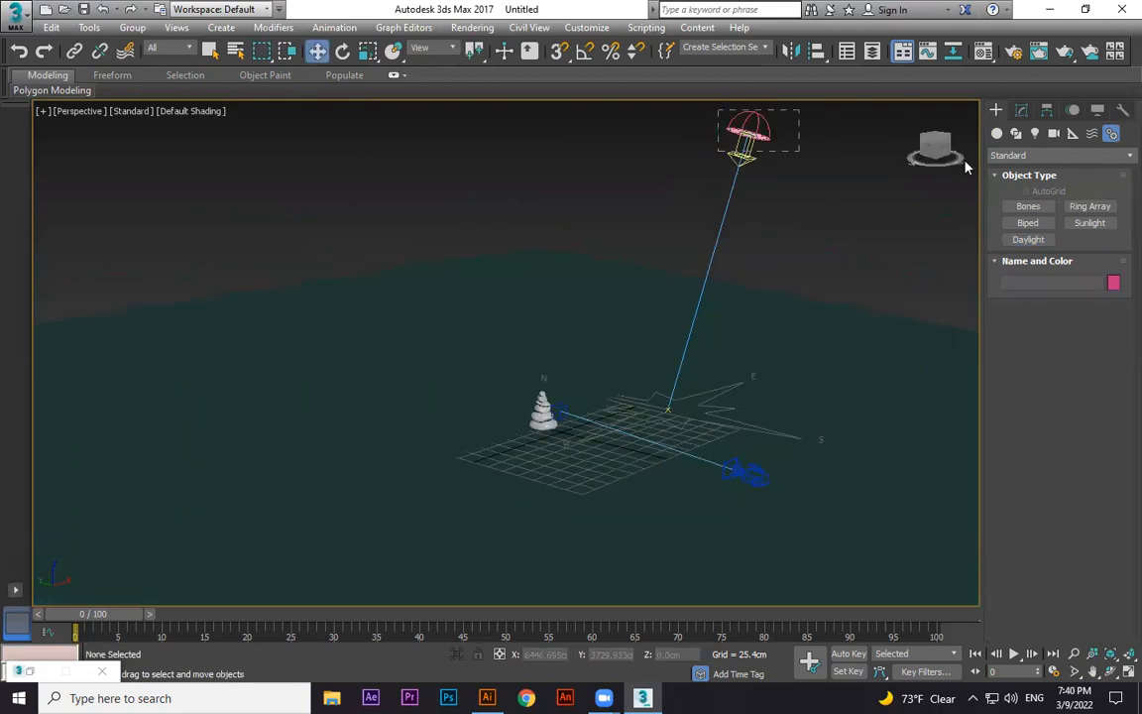
Set the daylight system's sunlight type to mr Sun.
{"action": "left_click", "coordinate": [1024, 111]}
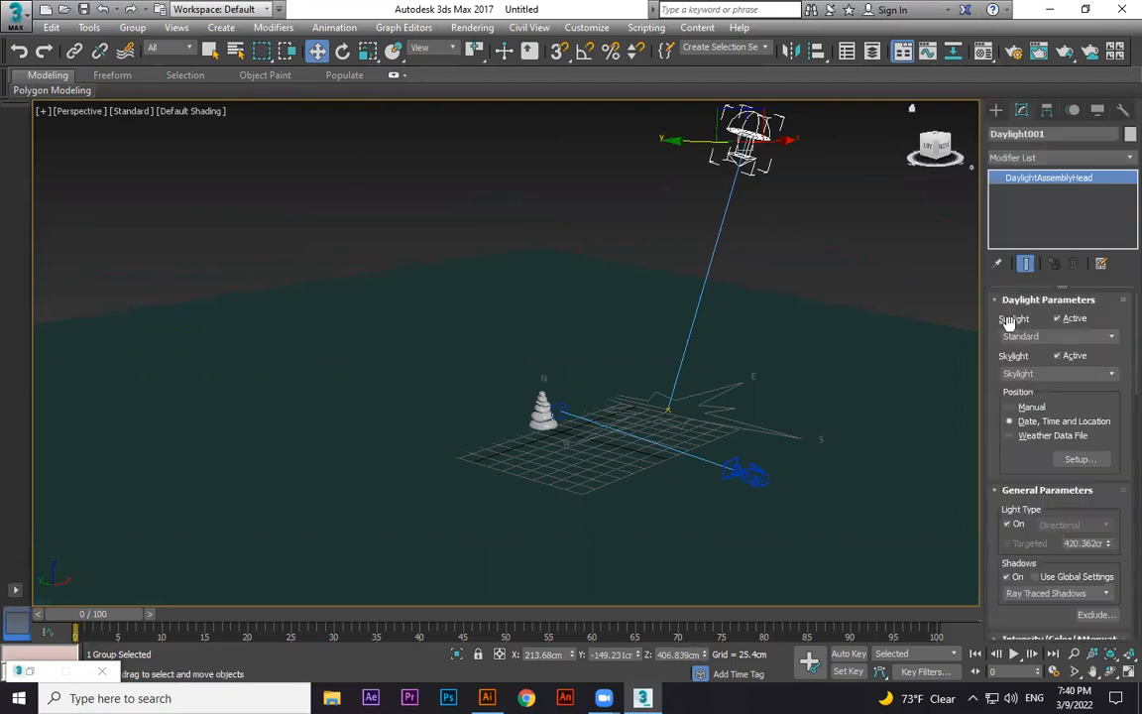
{"action": "left_click", "coordinate": [1111, 337]}
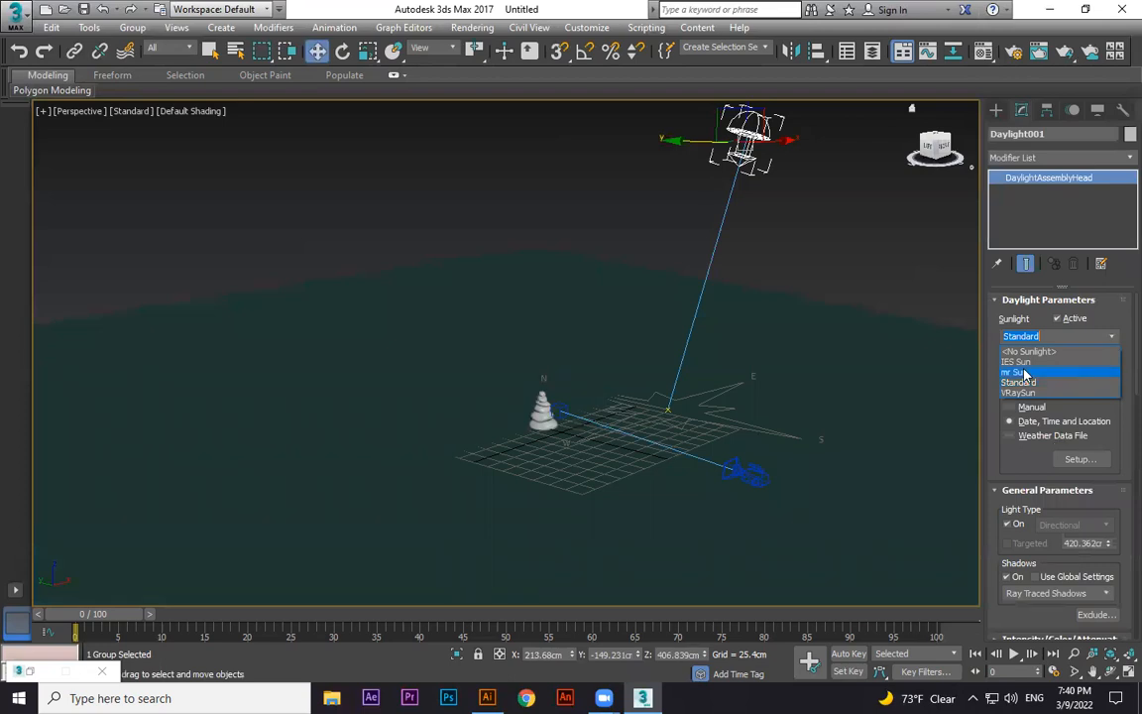
{"action": "left_click", "coordinate": [1024, 373]}
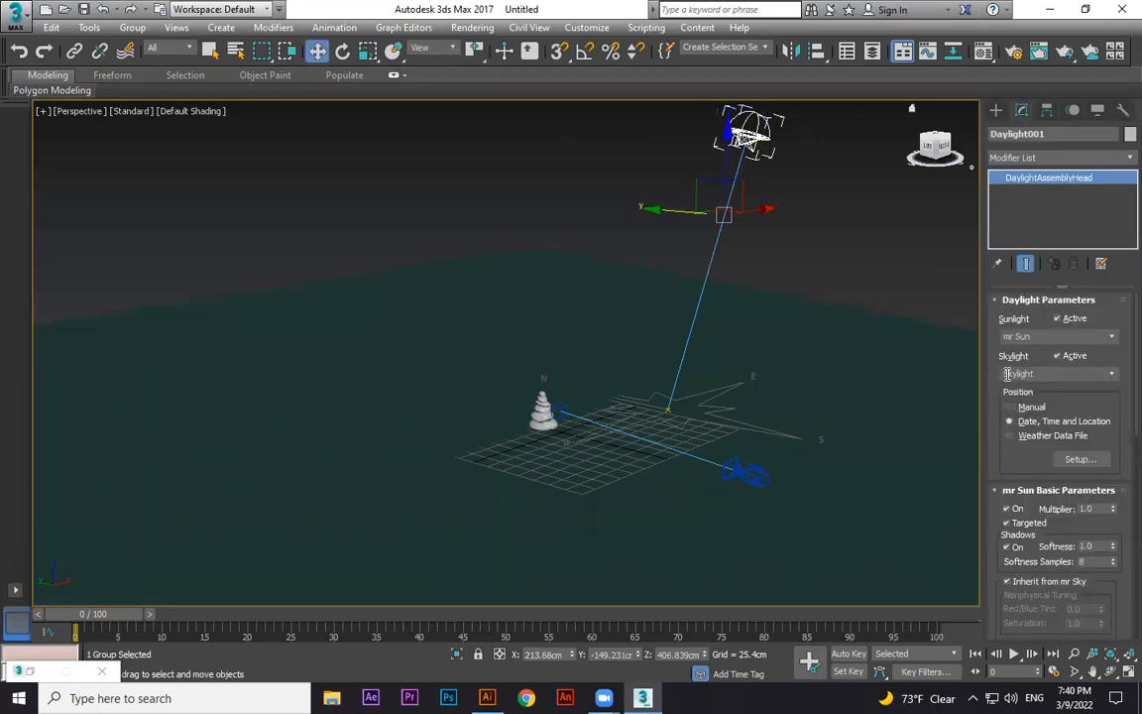
Set the skylight to mr Sky with an automatic mr Physical Sky environment map, and switch the position to Manual.
{"action": "left_click", "coordinate": [1111, 374]}
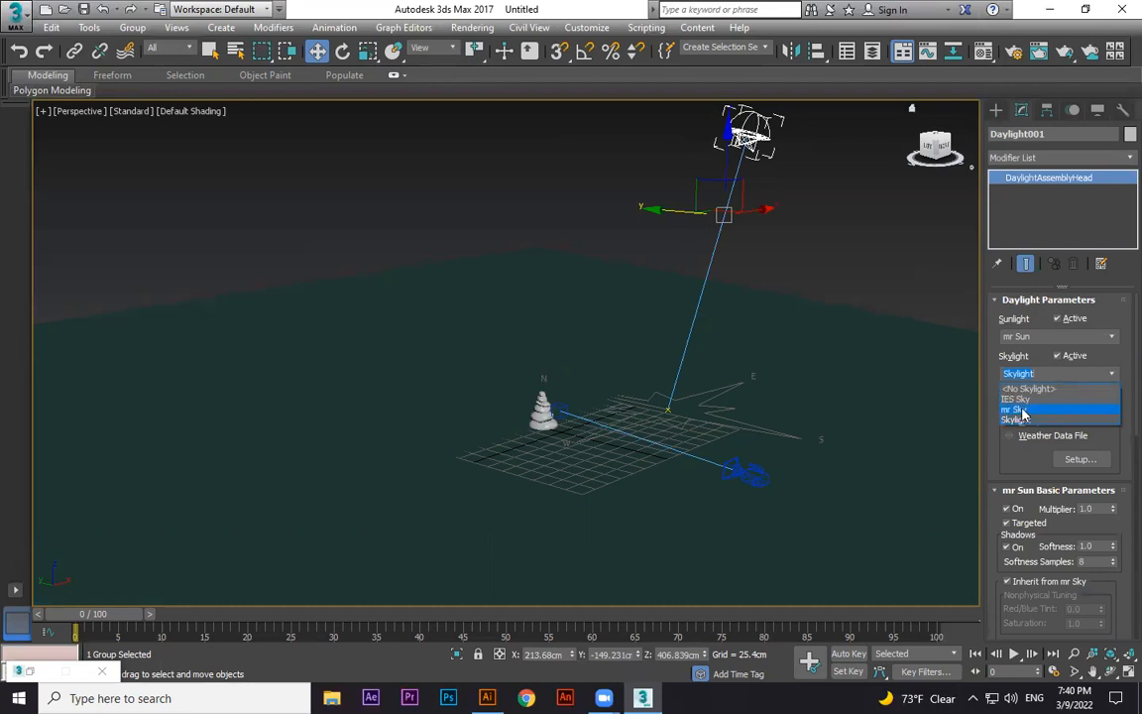
{"action": "left_click", "coordinate": [1022, 410]}
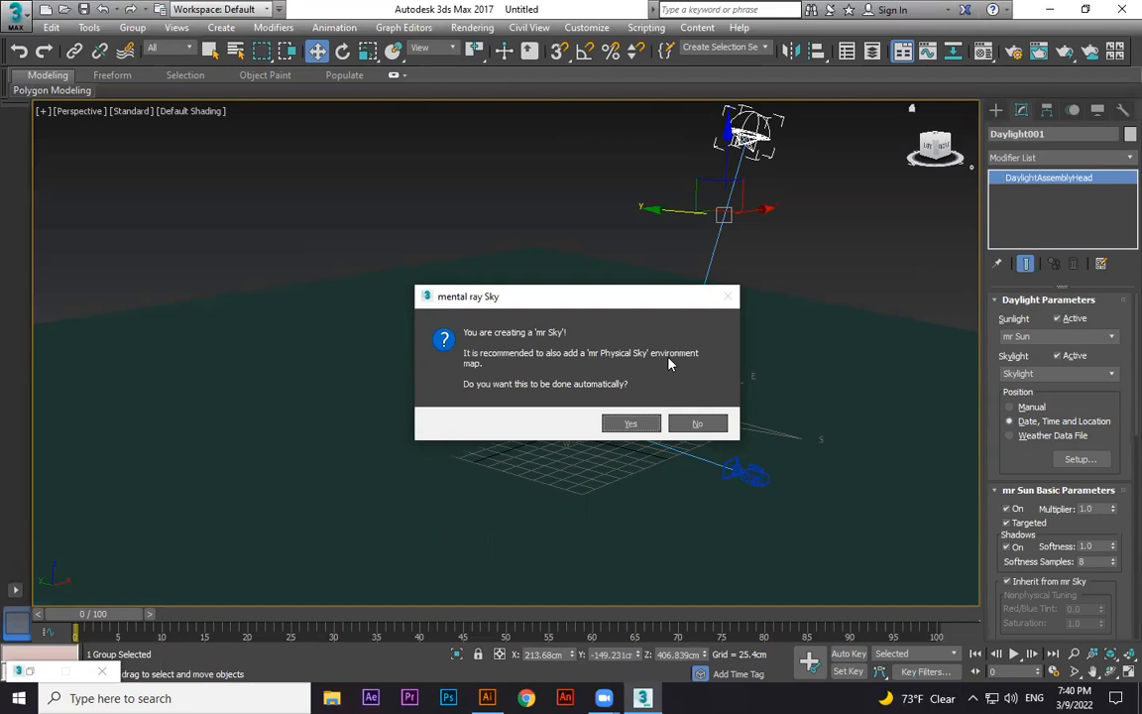
{"action": "left_click", "coordinate": [639, 422]}
{"action": "left_click", "coordinate": [630, 423]}
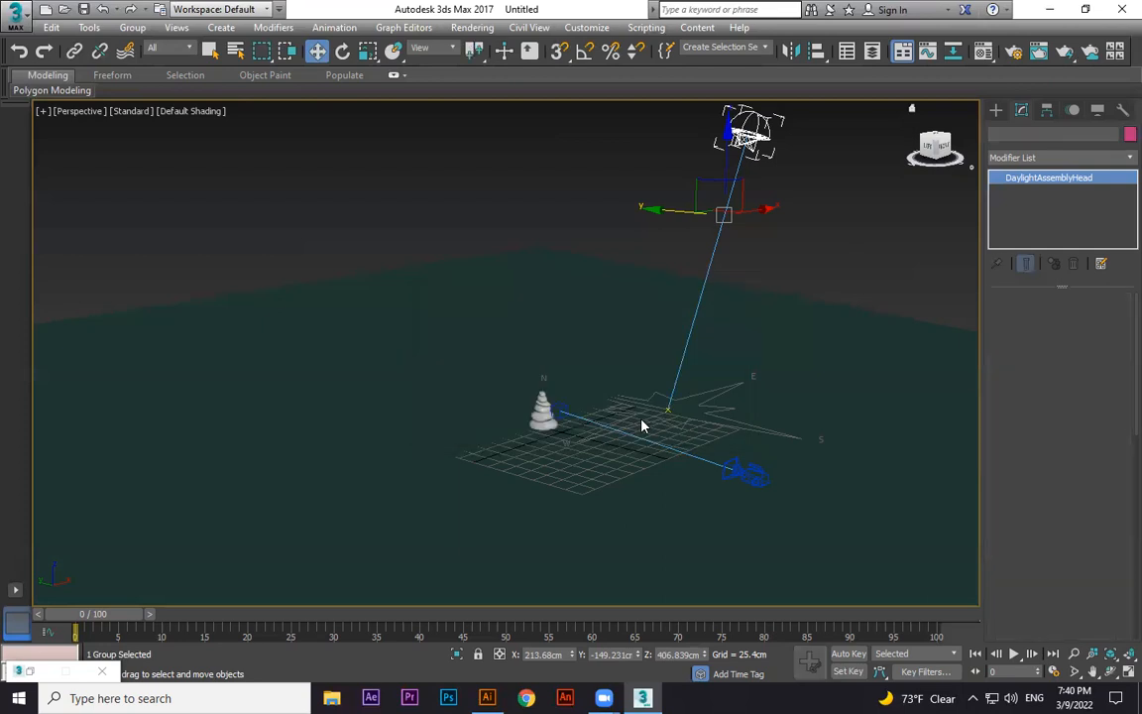
{"action": "left_click", "coordinate": [642, 425]}
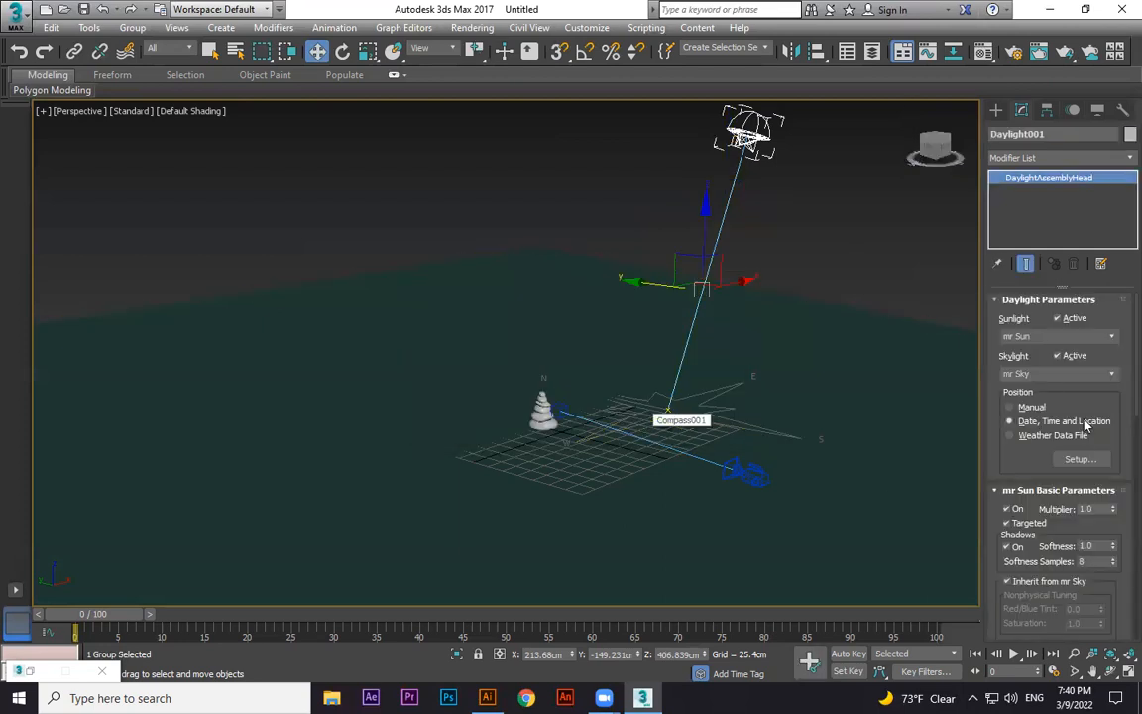
{"action": "left_click", "coordinate": [1032, 408]}
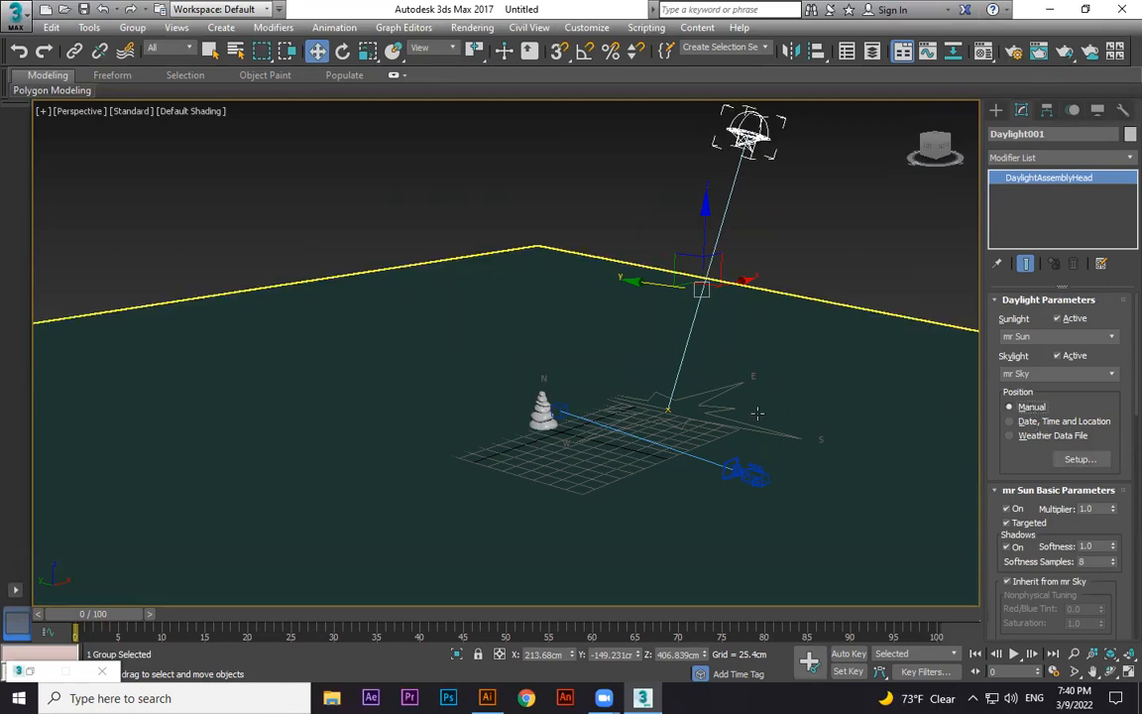
Switch to the camera view and render it.
{"action": "key", "text": "c"}
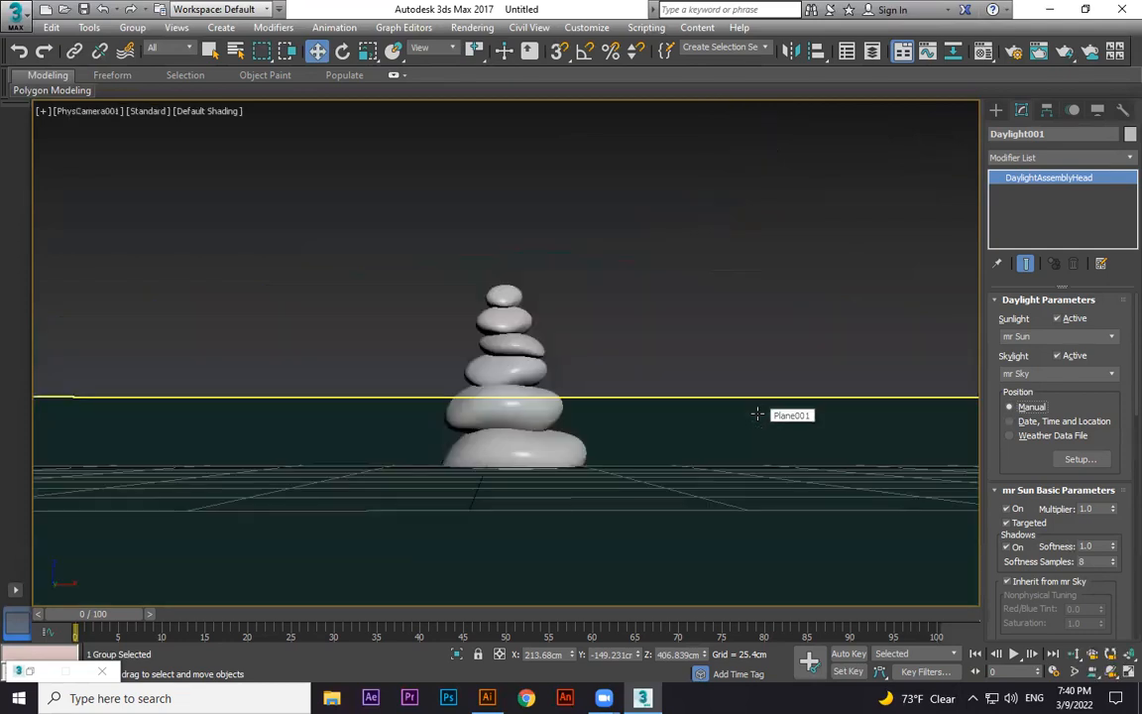
{"action": "key", "text": "shift+q"}
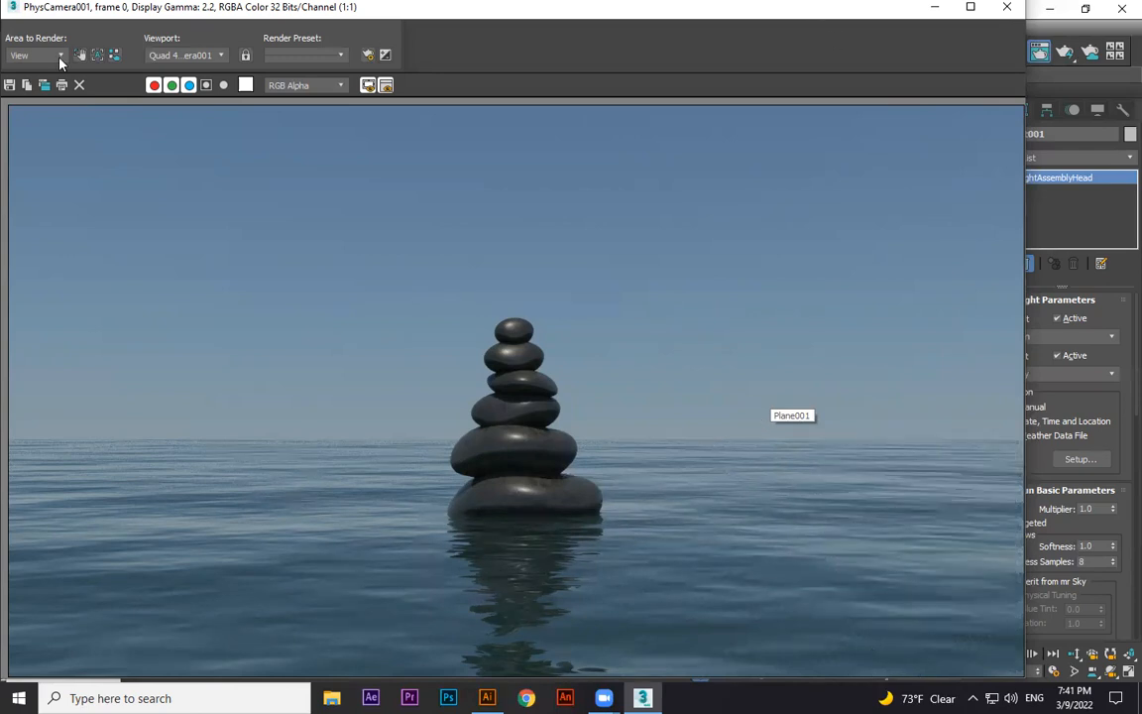
Save the rendered image to the Desktop as a JPEG named "day light" and close the render window.
{"action": "left_click", "coordinate": [9, 85]}
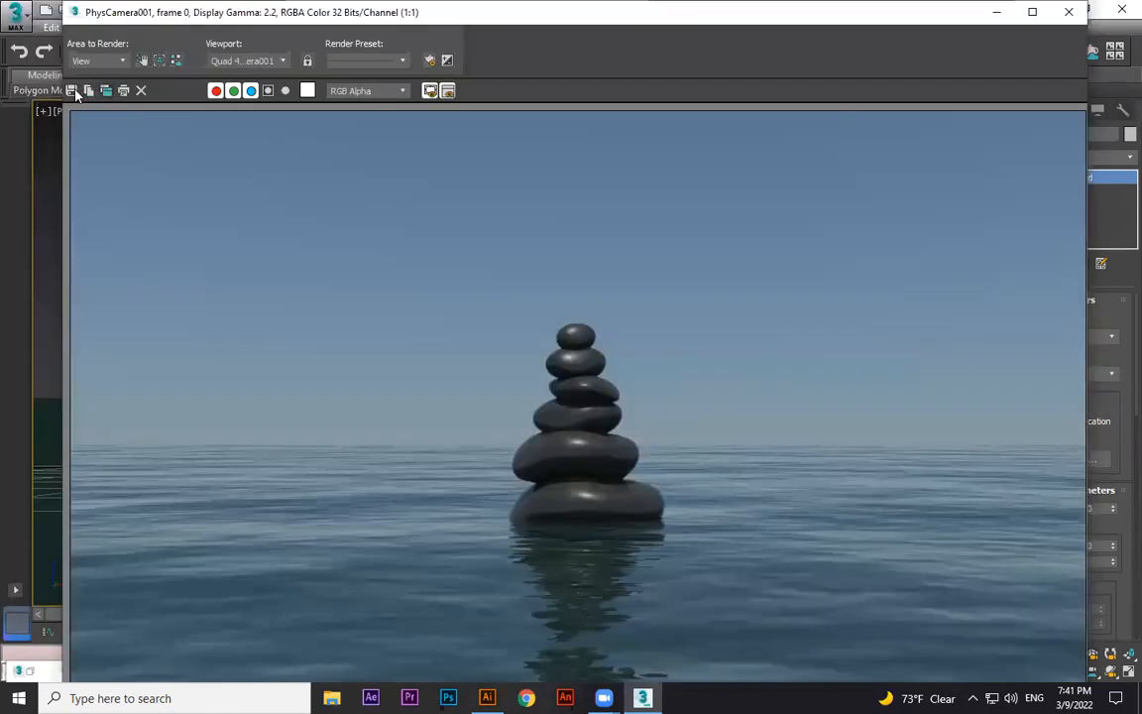
{"action": "left_click", "coordinate": [75, 92]}
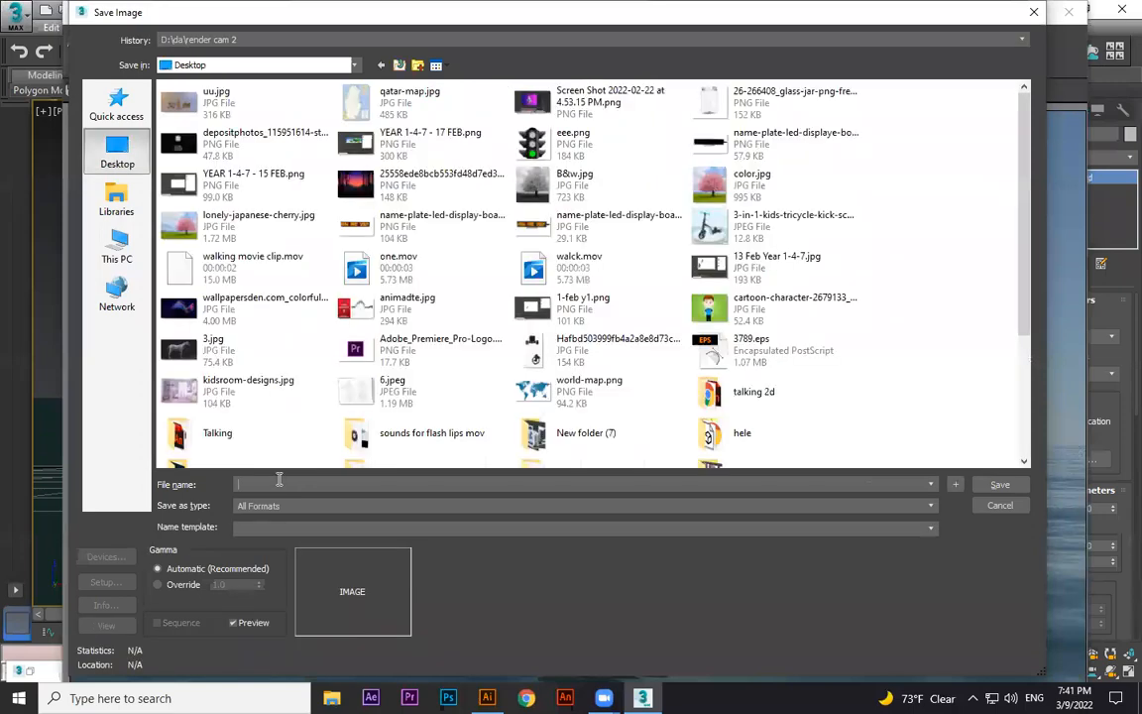
{"action": "type", "text": "bg"}
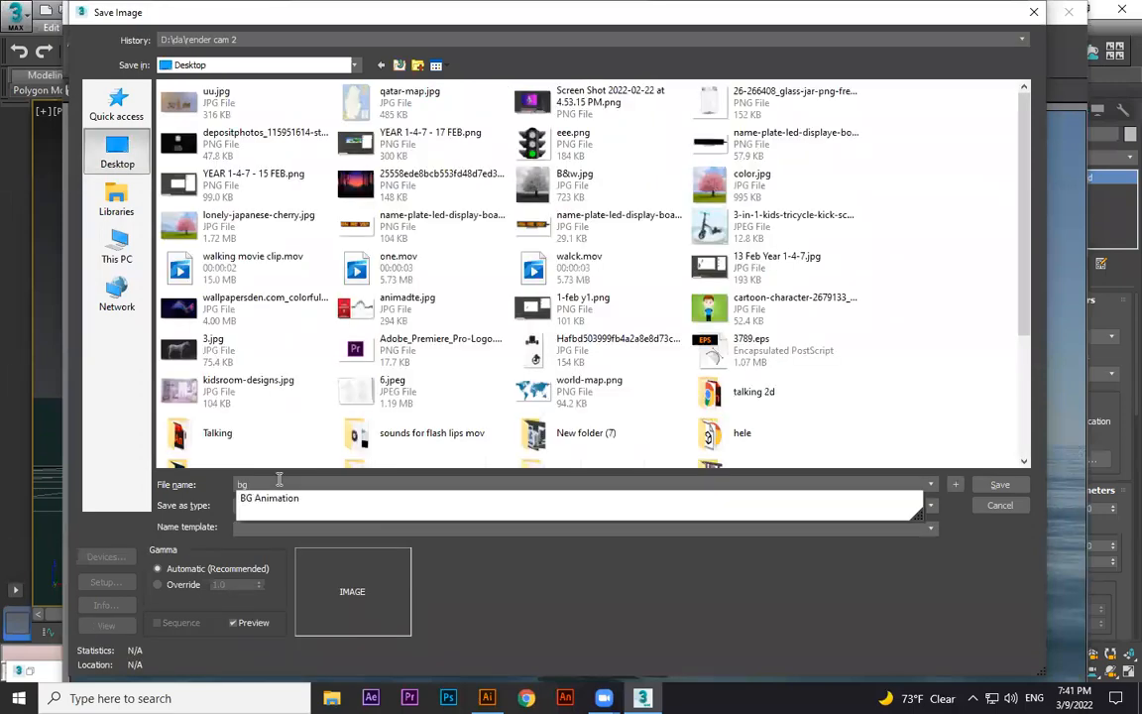
{"action": "type", "text": " 01"}
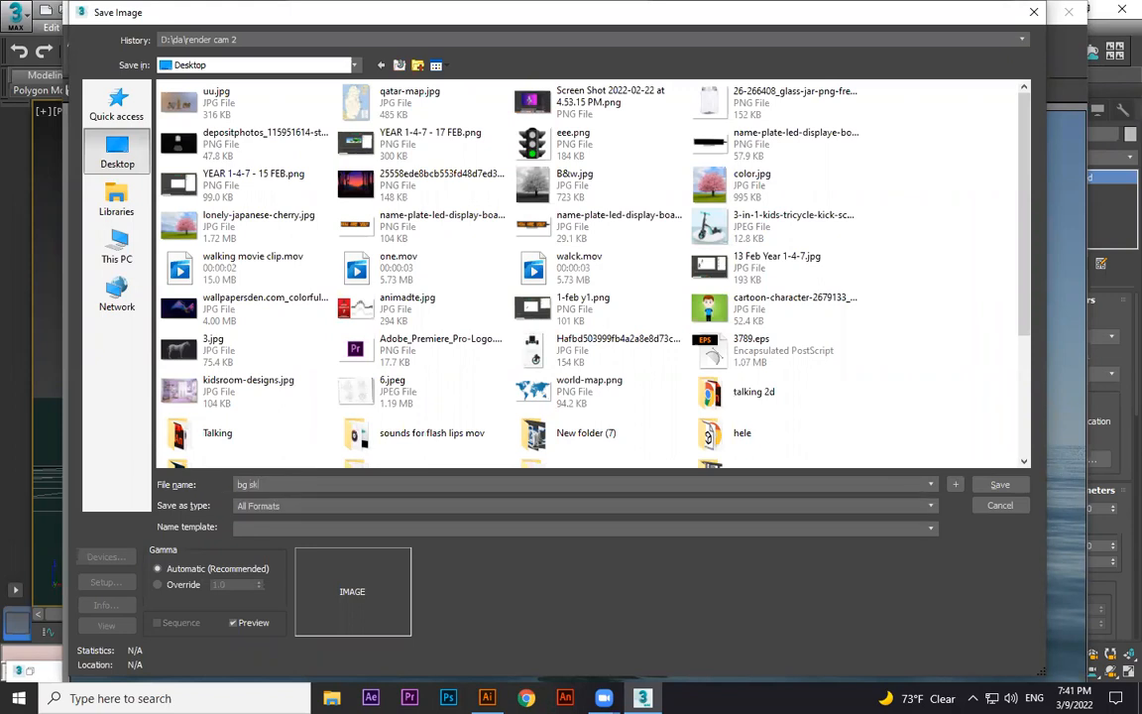
{"action": "key", "text": "BackSpace"}
{"action": "key", "text": "BackSpace"}
{"action": "key", "text": "BackSpace"}
{"action": "key", "text": "BackSpace"}
{"action": "key", "text": "BackSpace"}
{"action": "type", "text": "day light"}
{"action": "left_click", "coordinate": [289, 507]}
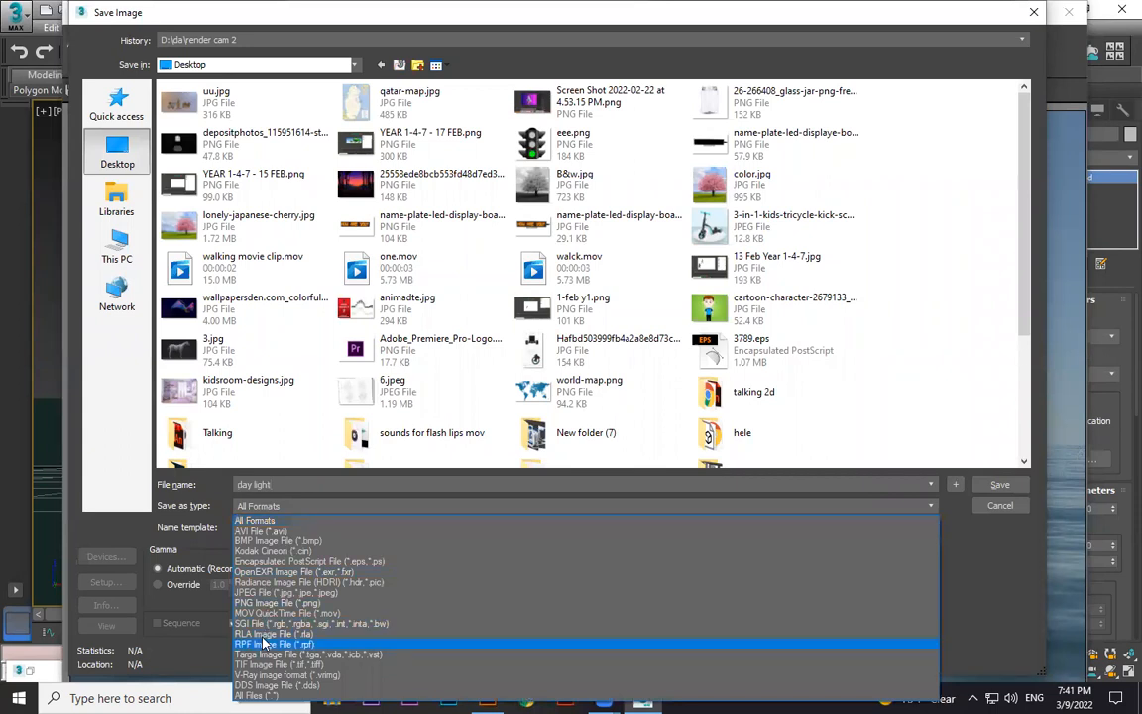
{"action": "left_click", "coordinate": [262, 592]}
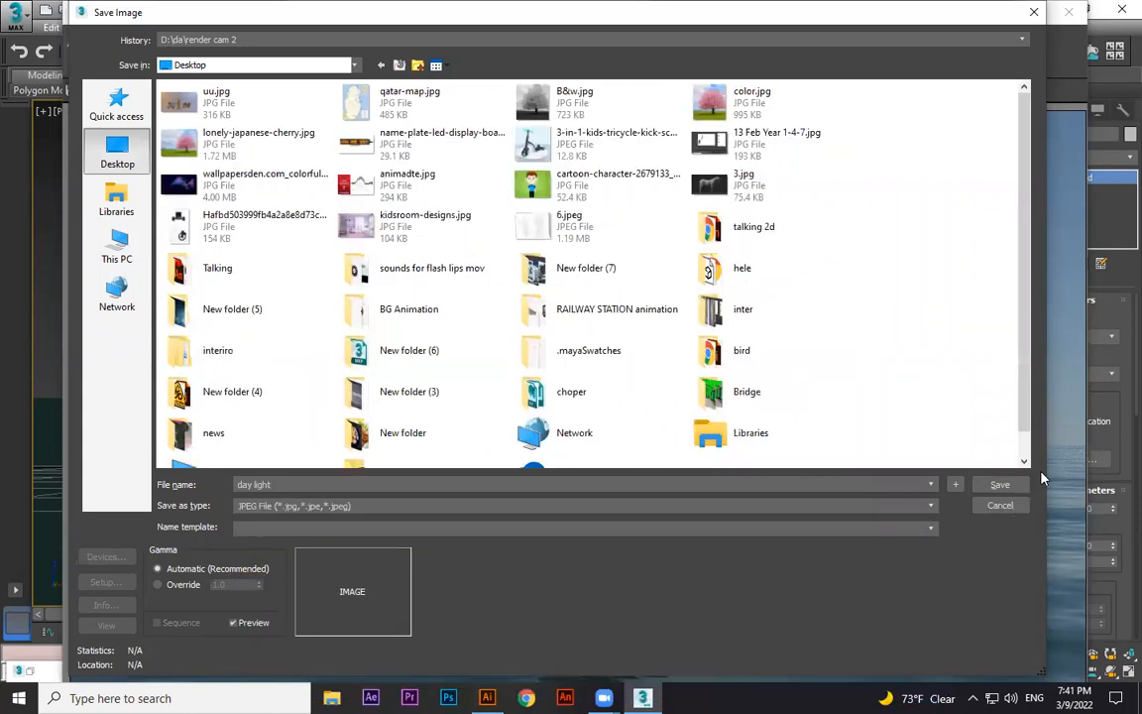
{"action": "left_click", "coordinate": [1001, 485]}
{"action": "left_click", "coordinate": [511, 437]}
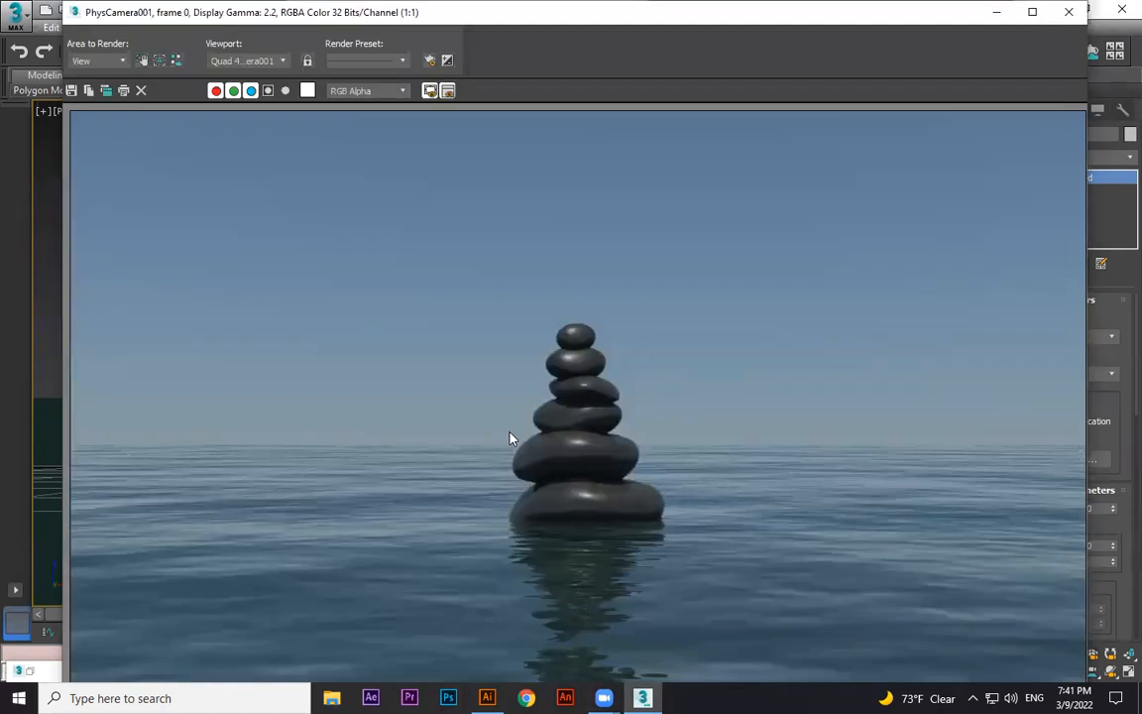
{"action": "left_click", "coordinate": [1068, 12]}
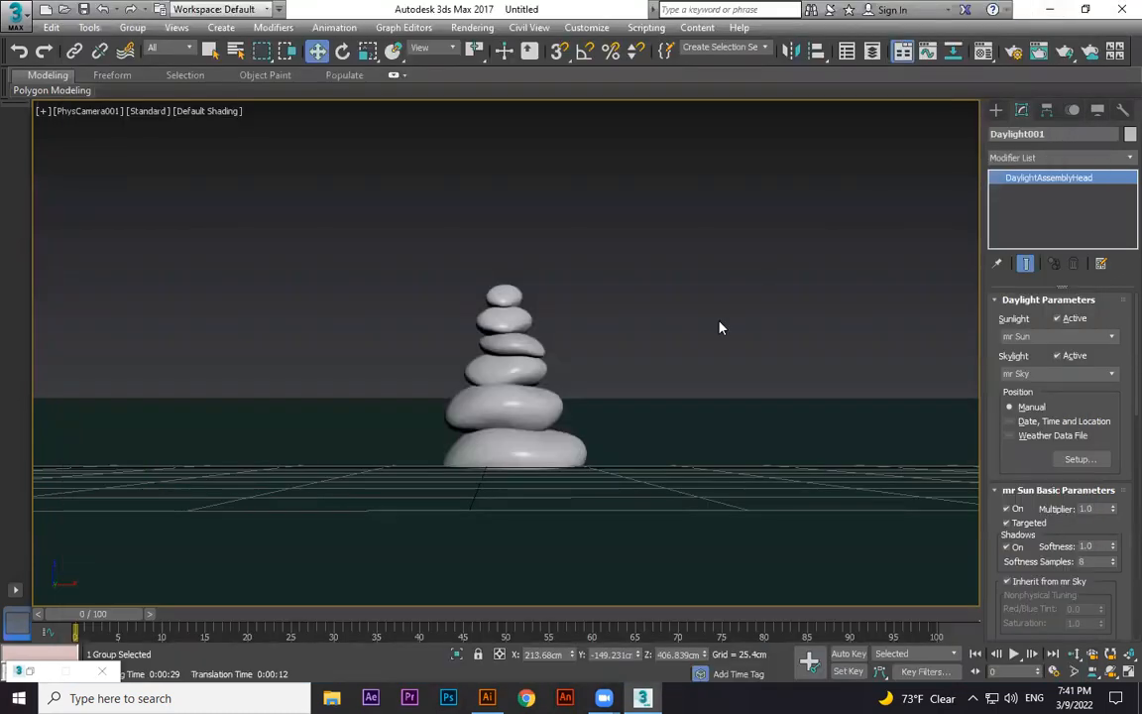
In the perspective view, move the daylight sun to a new position above the scene.
{"action": "key", "text": "p"}
{"action": "scroll", "coordinate": [747, 382], "scroll_direction": "down", "scroll_amount": 6}
{"action": "middle_click_drag", "start_coordinate": [781, 383], "coordinate": [835, 378], "text": "alt"}
{"action": "left_click", "coordinate": [844, 270]}
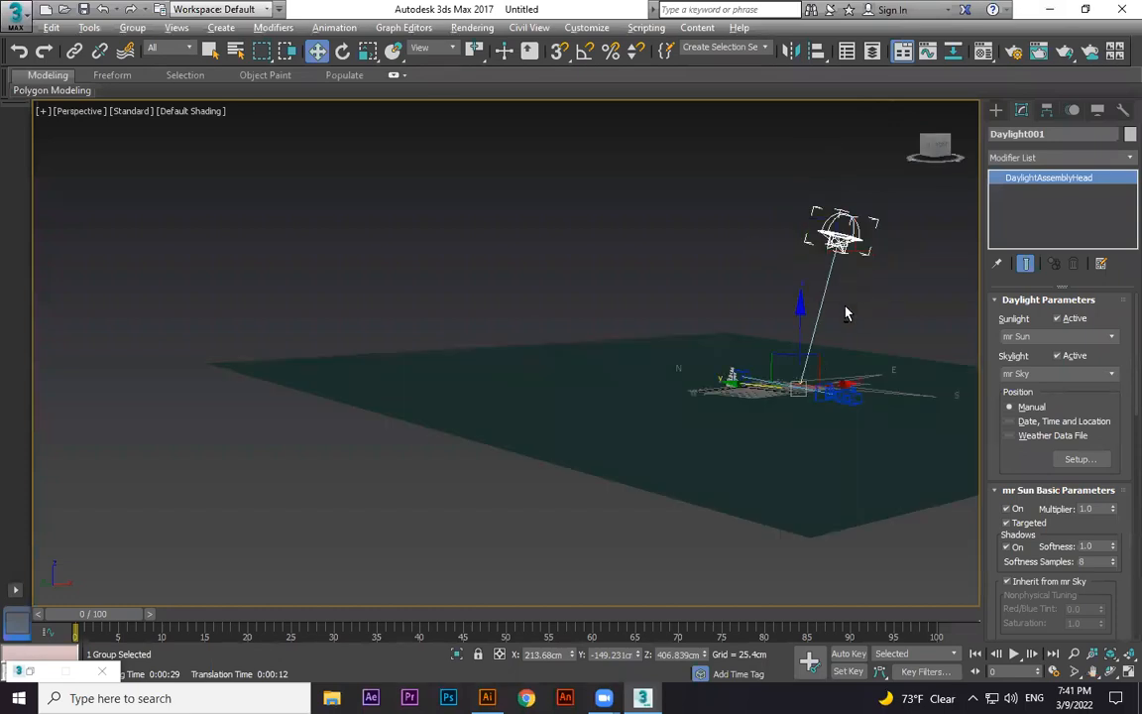
{"action": "middle_click_drag", "start_coordinate": [845, 313], "coordinate": [769, 307], "text": "alt"}
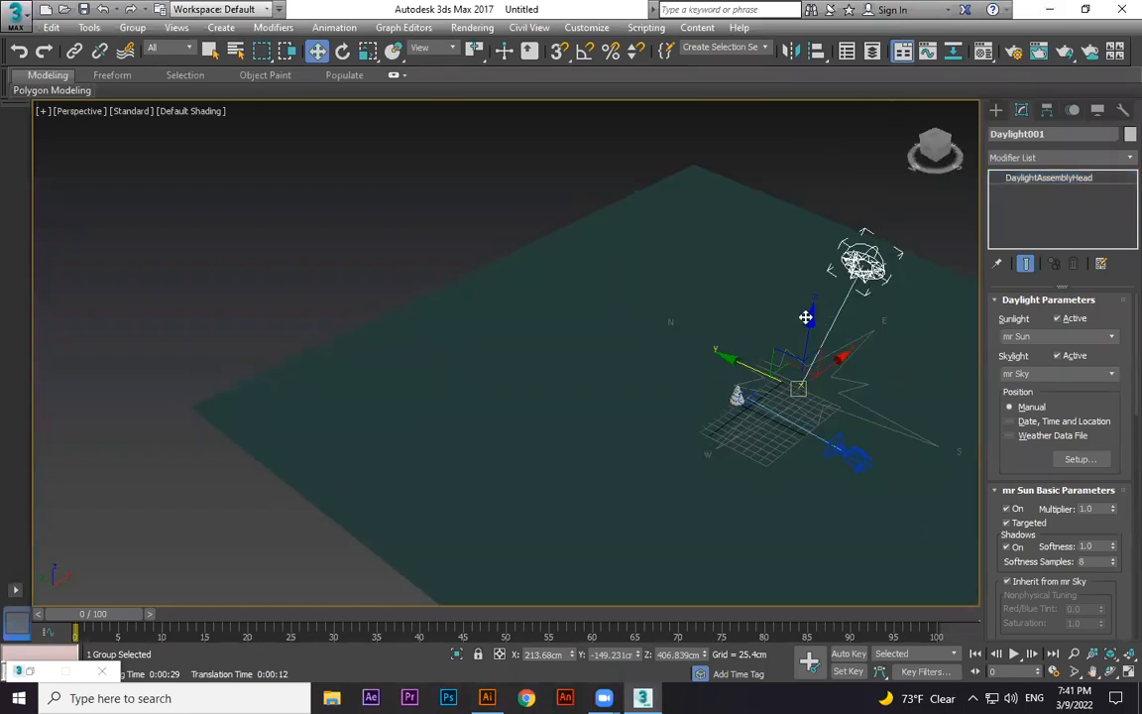
{"action": "left_click_drag", "start_coordinate": [777, 308], "coordinate": [620, 257]}
Render the camera view to check the new sun position.
{"action": "key", "text": "c"}
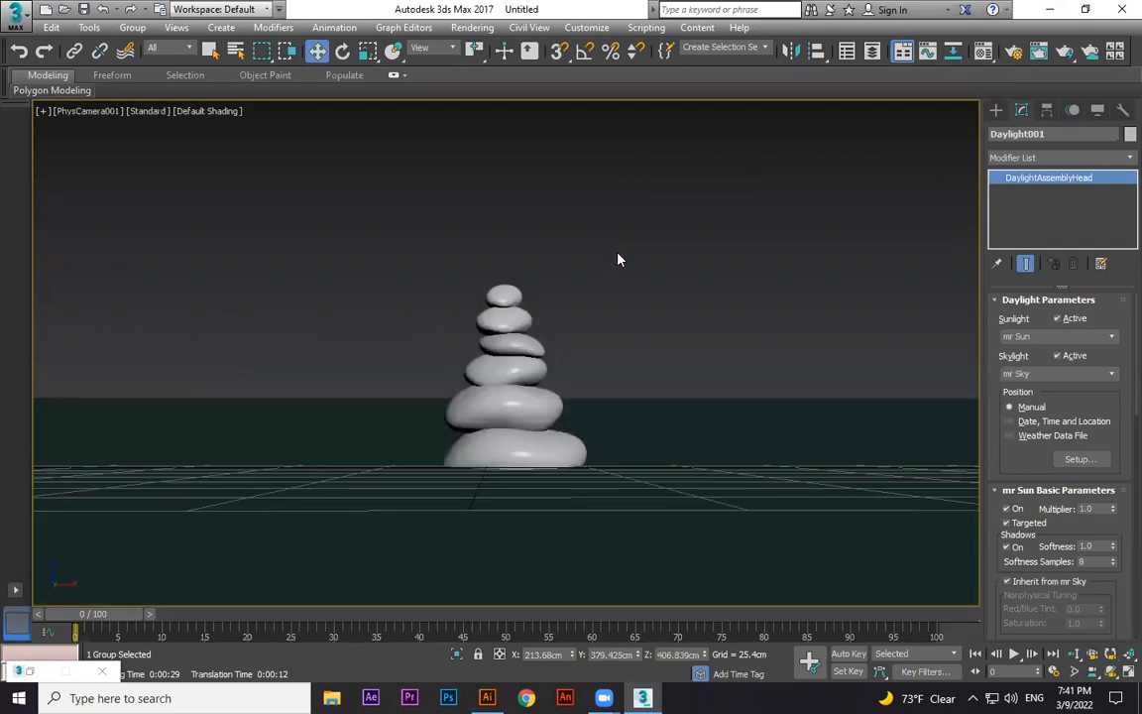
{"action": "key", "text": "shift+q"}
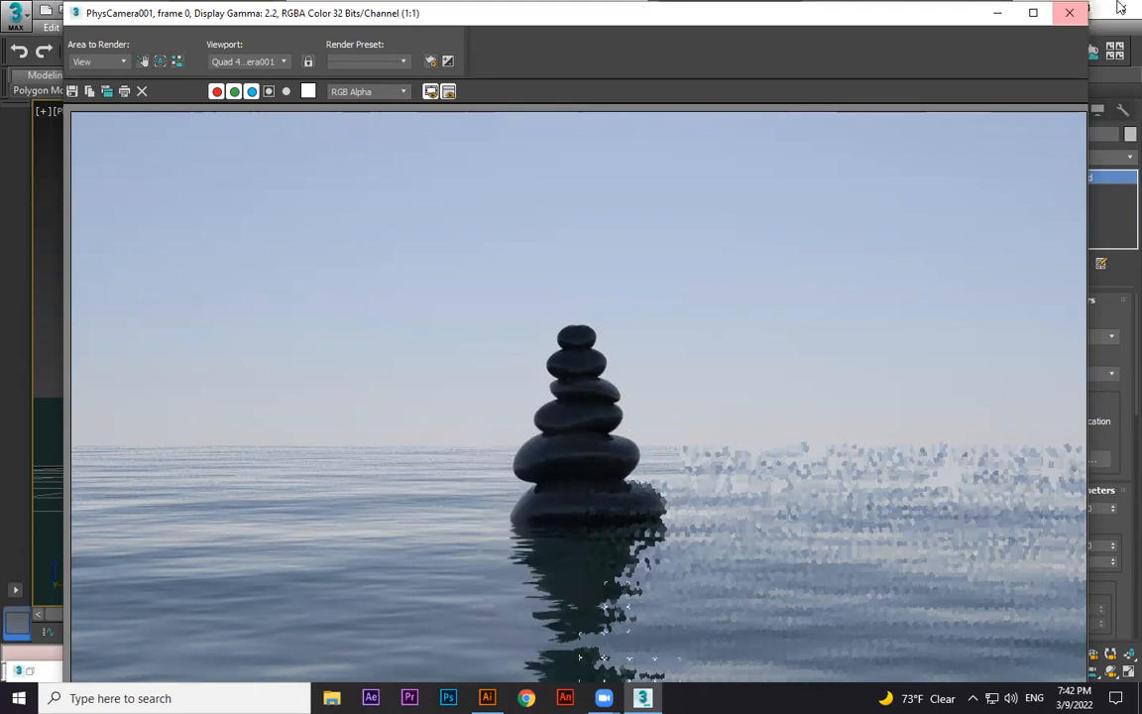
{"action": "left_click", "coordinate": [1076, 16]}
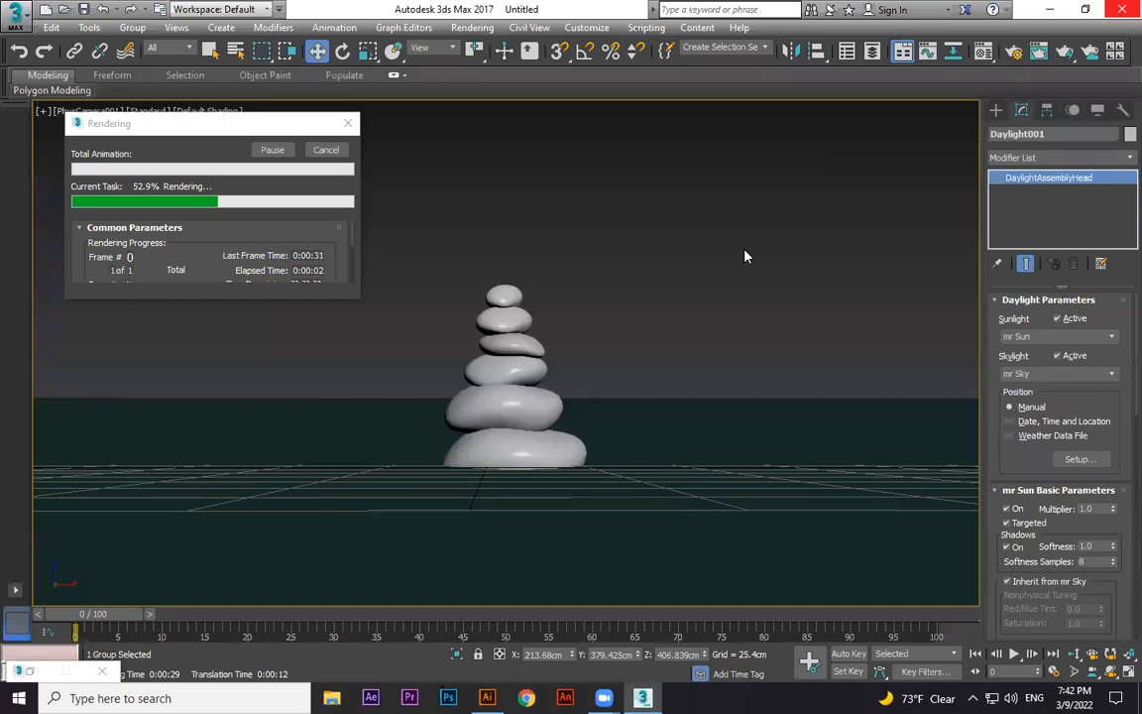
Lower the daylight sun toward the horizon so it sits to the right of the stones in the camera view.
{"action": "key", "text": "shift+z"}
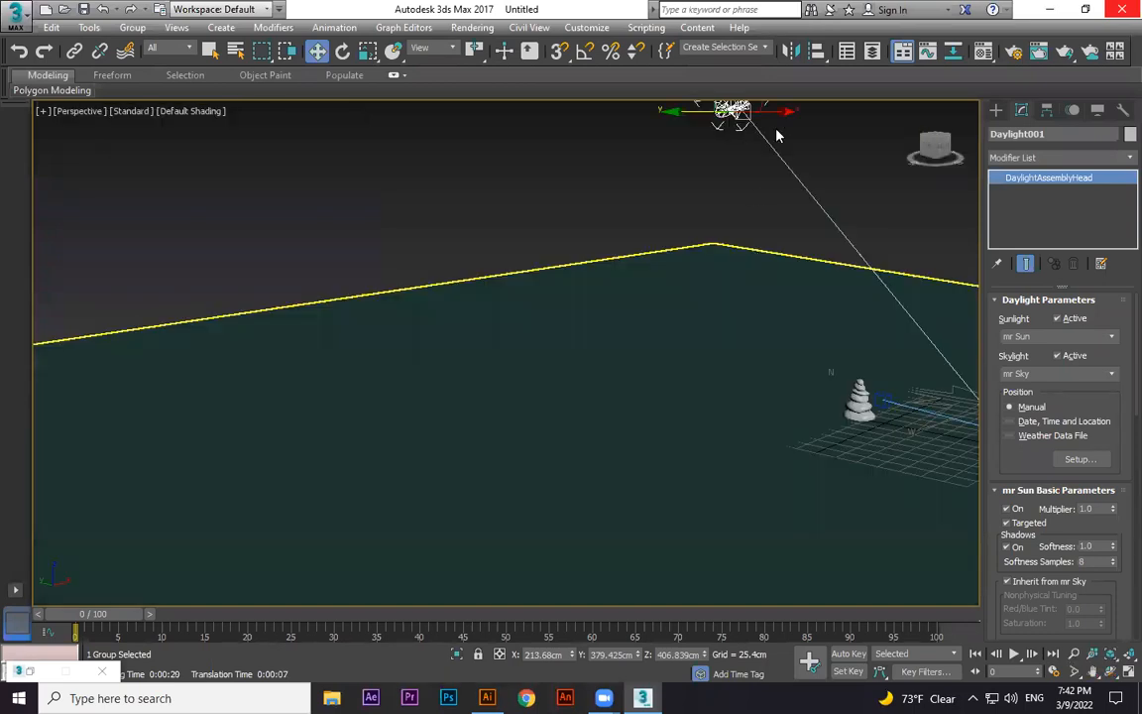
{"action": "key", "text": "shift+z"}
{"action": "left_click_drag", "start_coordinate": [786, 169], "coordinate": [777, 254]}
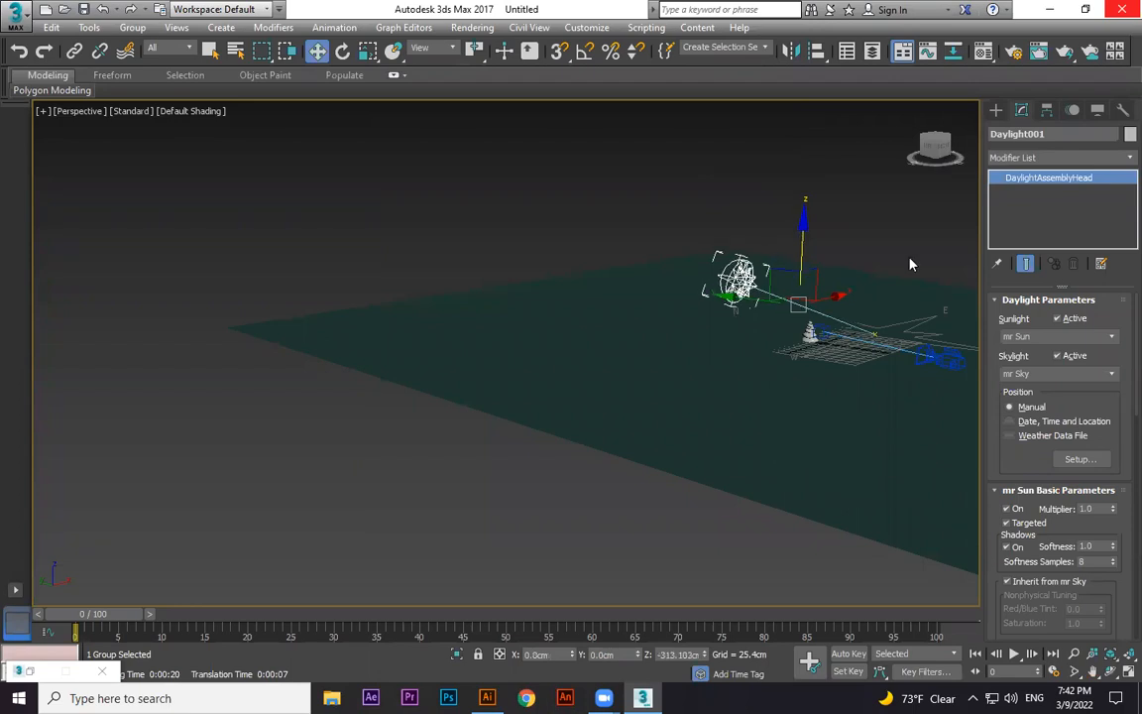
{"action": "key", "text": "c"}
{"action": "left_click_drag", "start_coordinate": [868, 250], "coordinate": [874, 257]}
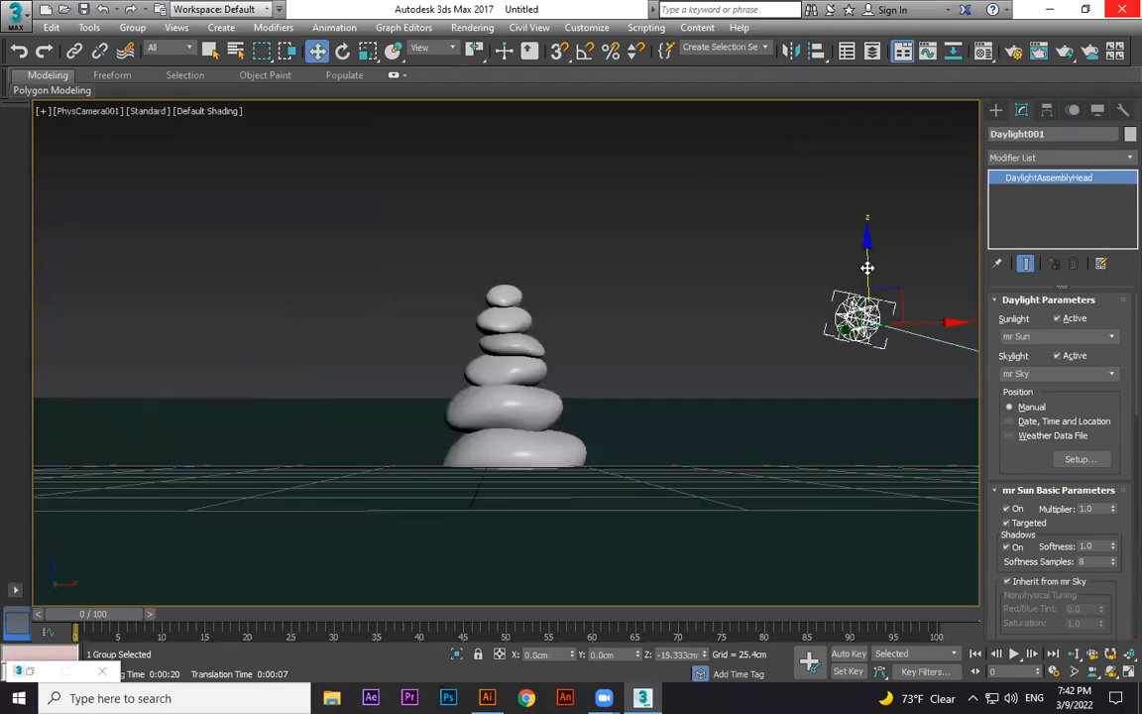
Render the camera view and save it to the Desktop as a JPEG named "day light 2".
{"action": "key", "text": "shift+q"}
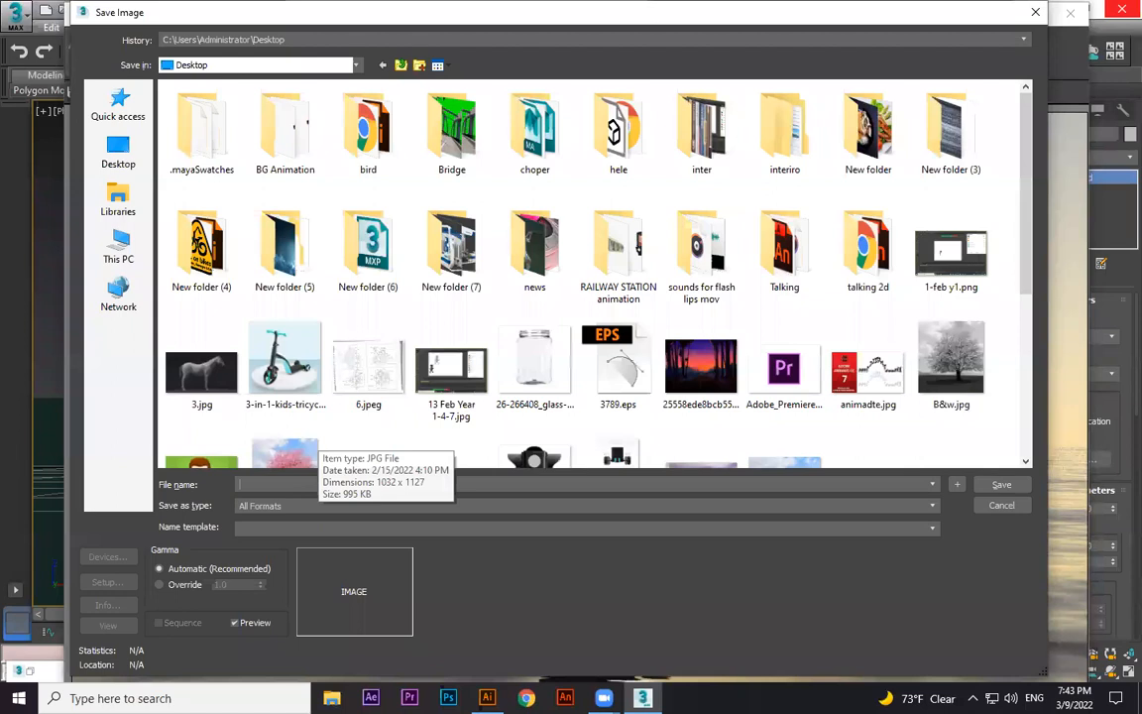
{"action": "type", "text": "day light 2"}
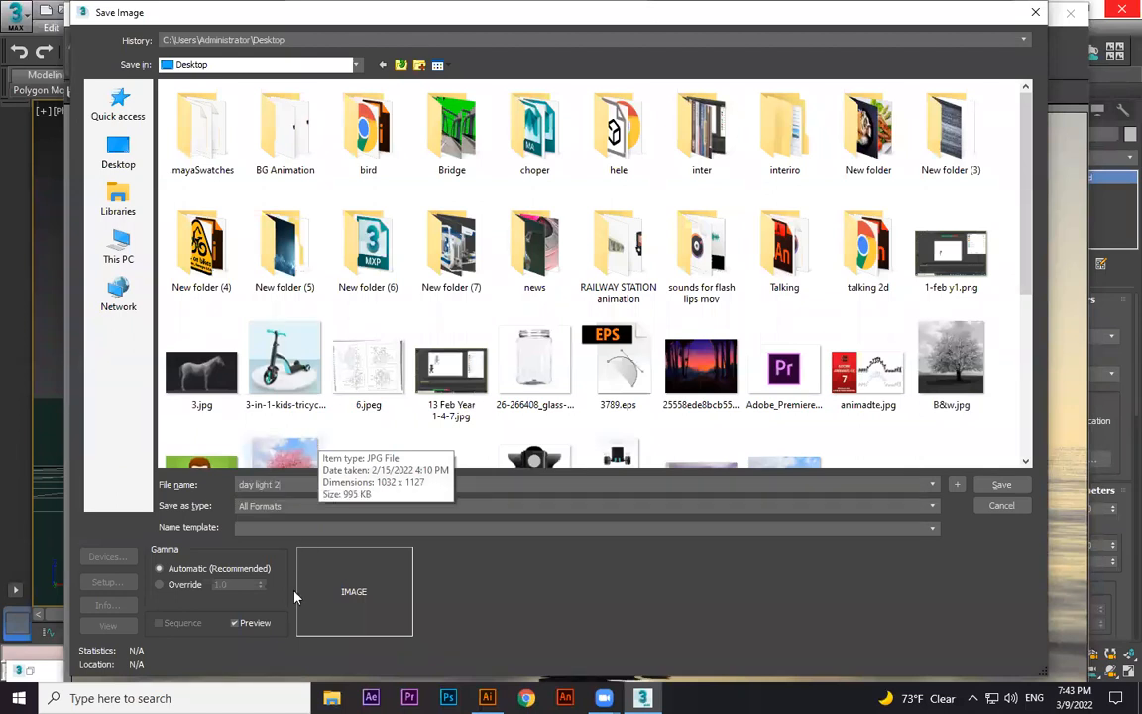
{"action": "left_click", "coordinate": [268, 505]}
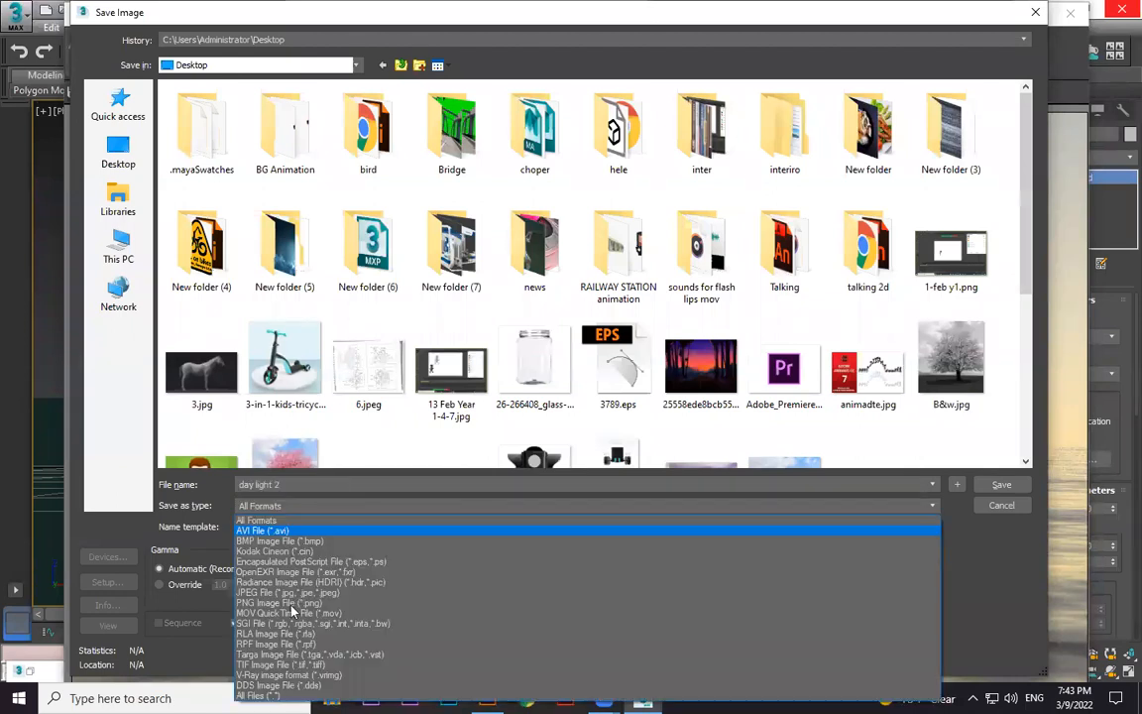
{"action": "left_click", "coordinate": [1001, 486]}
{"action": "left_click", "coordinate": [515, 434]}
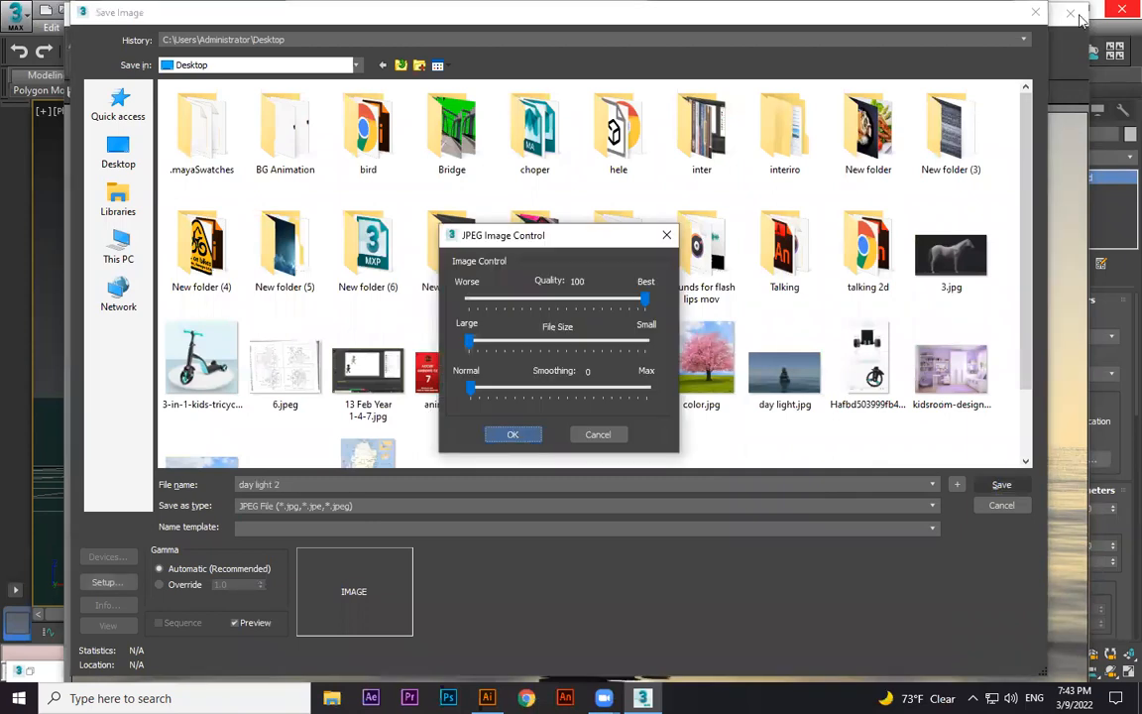
{"action": "left_click", "coordinate": [1079, 15]}
Lower the sun slightly and test render the camera view, cancelling the render.
{"action": "left_click_drag", "start_coordinate": [865, 320], "coordinate": [866, 330]}
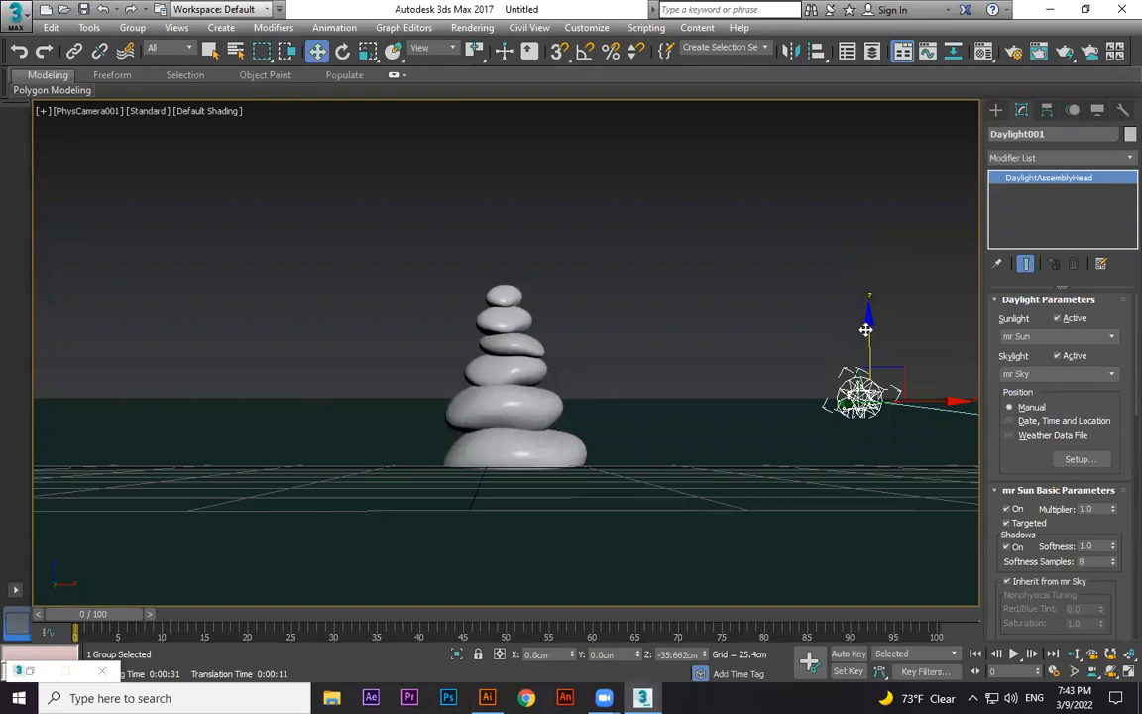
{"action": "key", "text": "shift+q"}
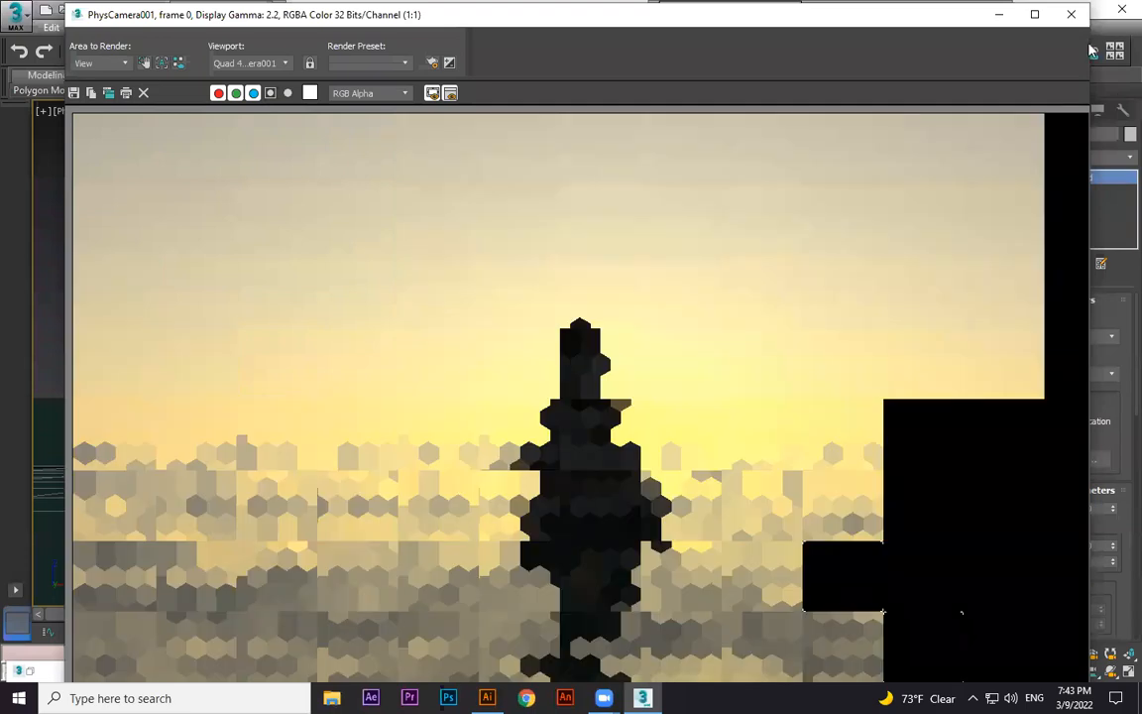
{"action": "left_click", "coordinate": [1071, 14]}
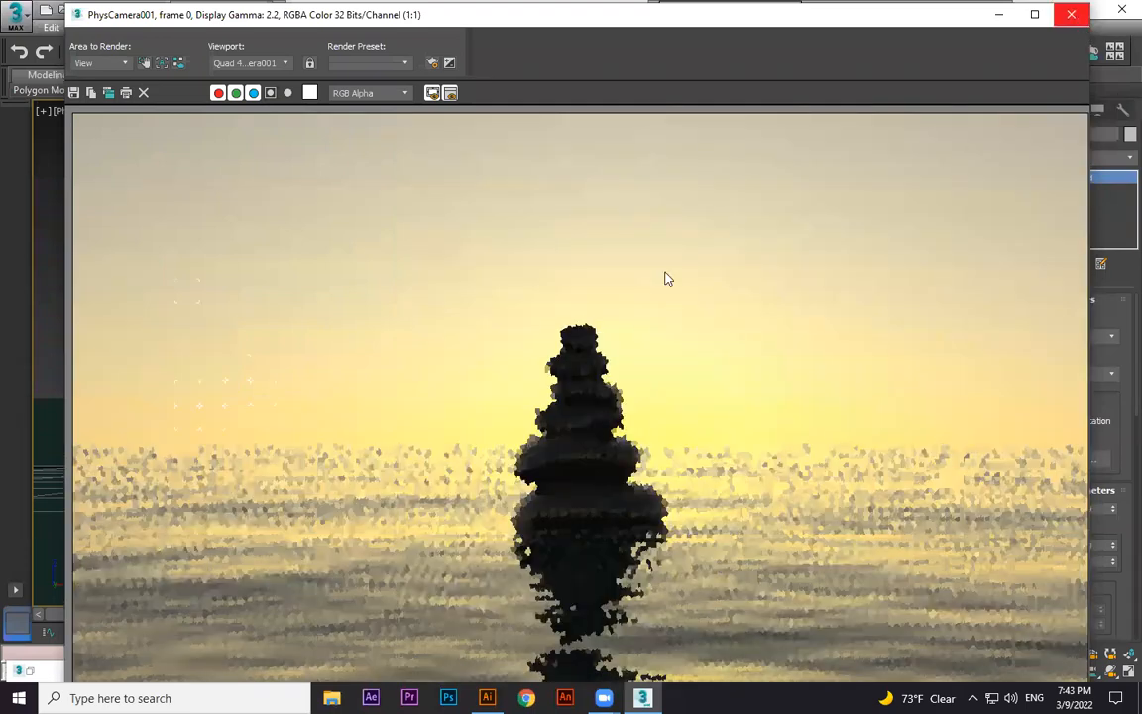
{"action": "left_click", "coordinate": [329, 151]}
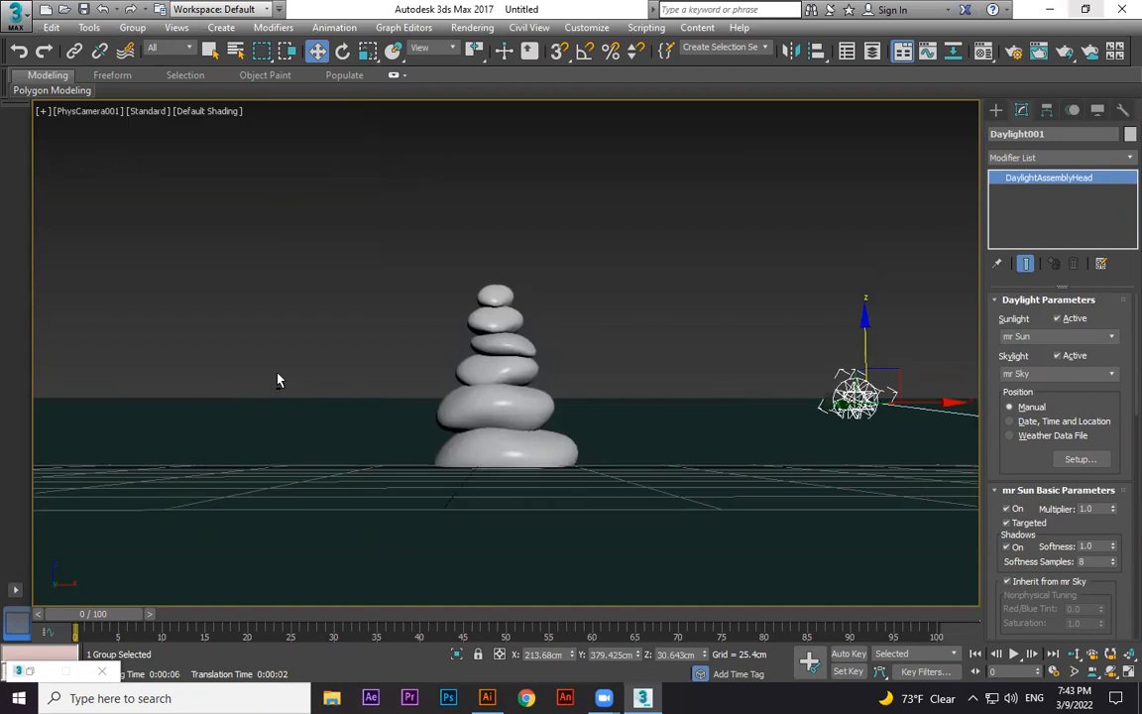
Pan the camera to move the stones left of centre, raise the sun slightly, and test render.
{"action": "middle_click_drag", "start_coordinate": [654, 369], "coordinate": [368, 355]}
{"action": "middle_click_drag", "start_coordinate": [619, 374], "coordinate": [456, 376]}
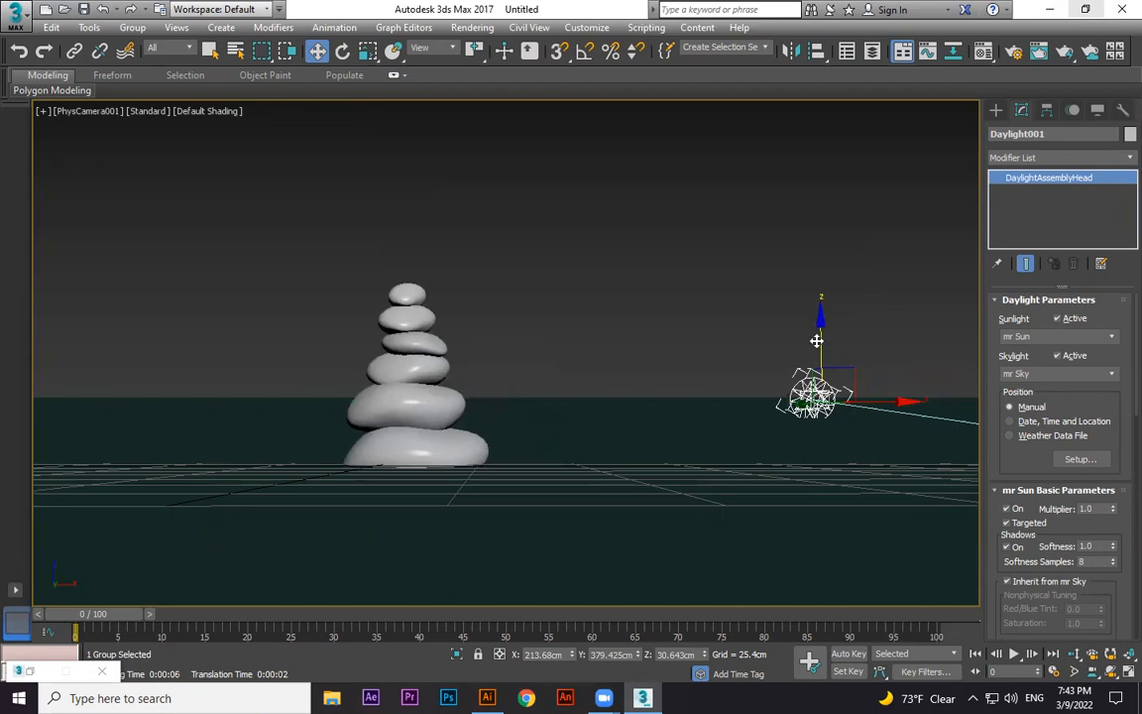
{"action": "left_click_drag", "start_coordinate": [815, 340], "coordinate": [819, 303]}
{"action": "key", "text": "shift+q"}
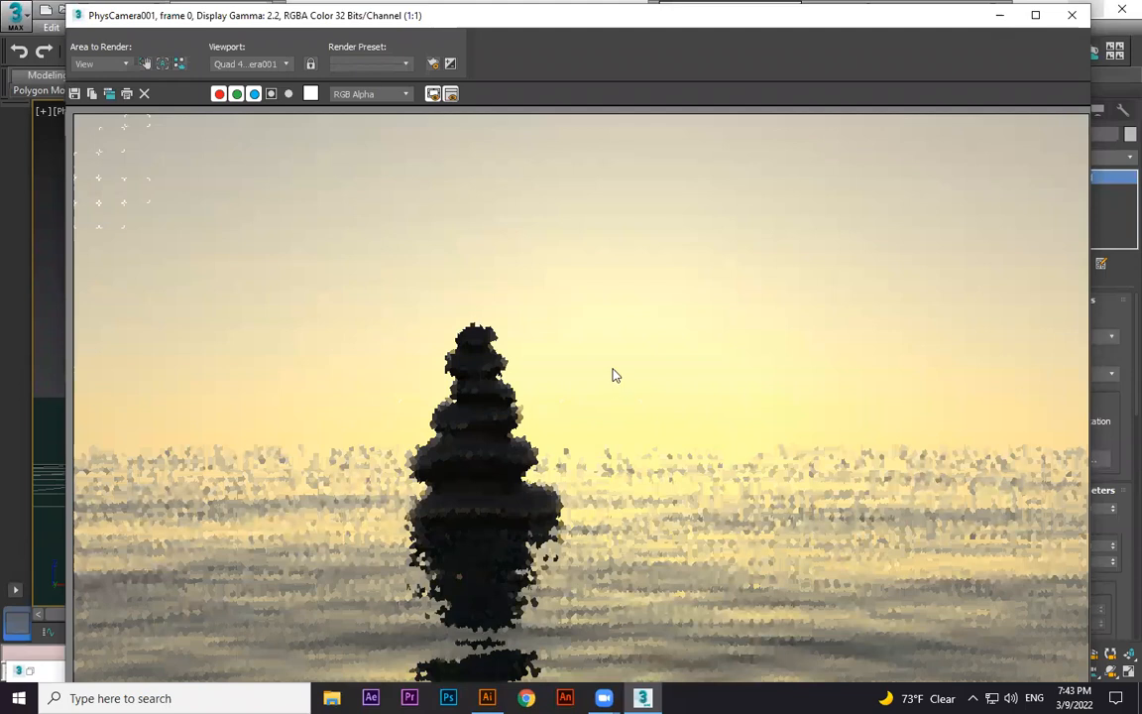
{"action": "left_click", "coordinate": [1074, 18]}
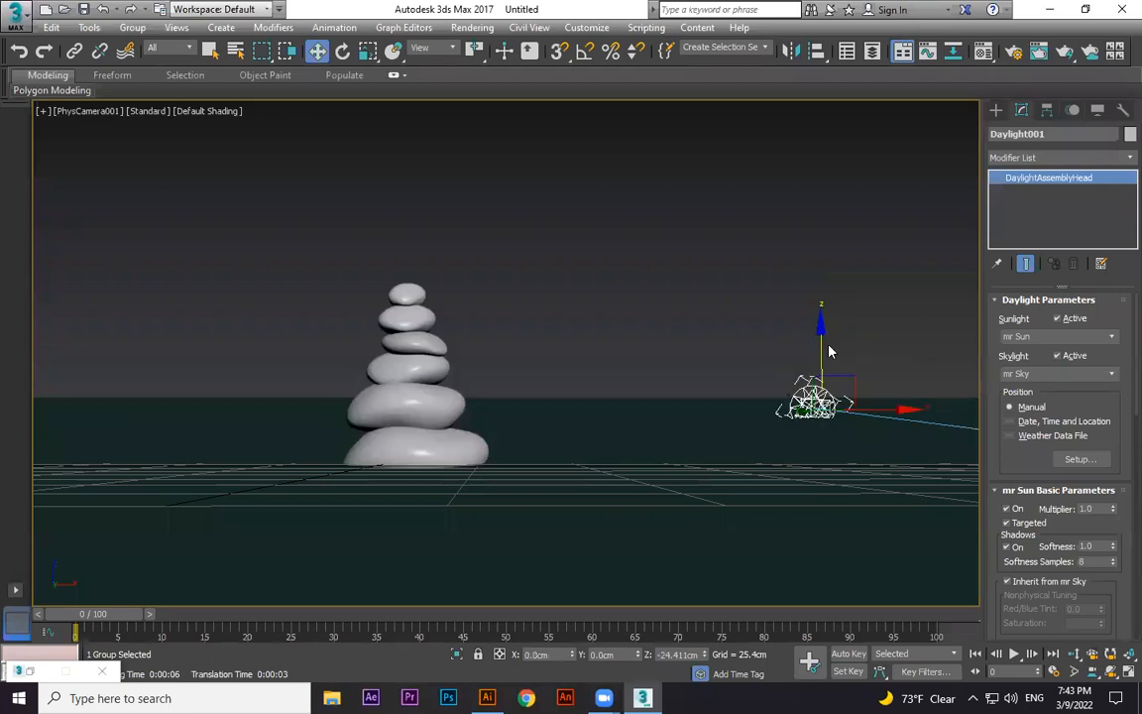
Lower the sun closer to the horizon and render another test from the camera.
{"action": "key", "text": "shift+q"}
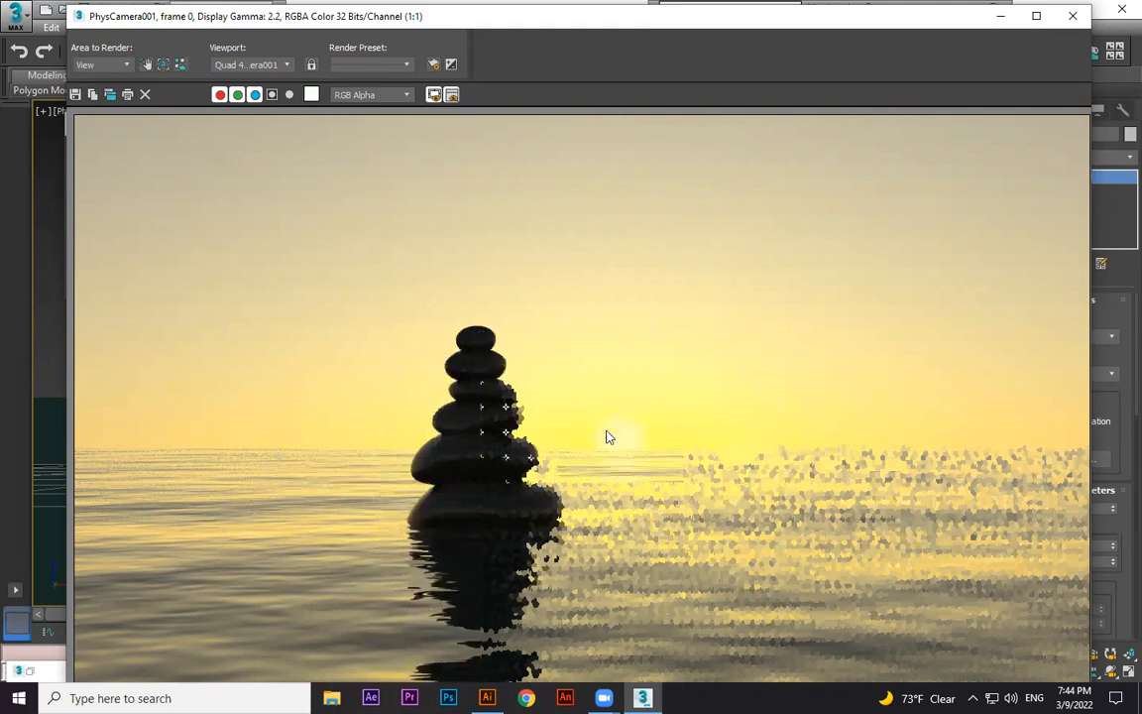
{"action": "left_click", "coordinate": [1077, 18]}
{"action": "left_click_drag", "start_coordinate": [821, 343], "coordinate": [821, 377]}
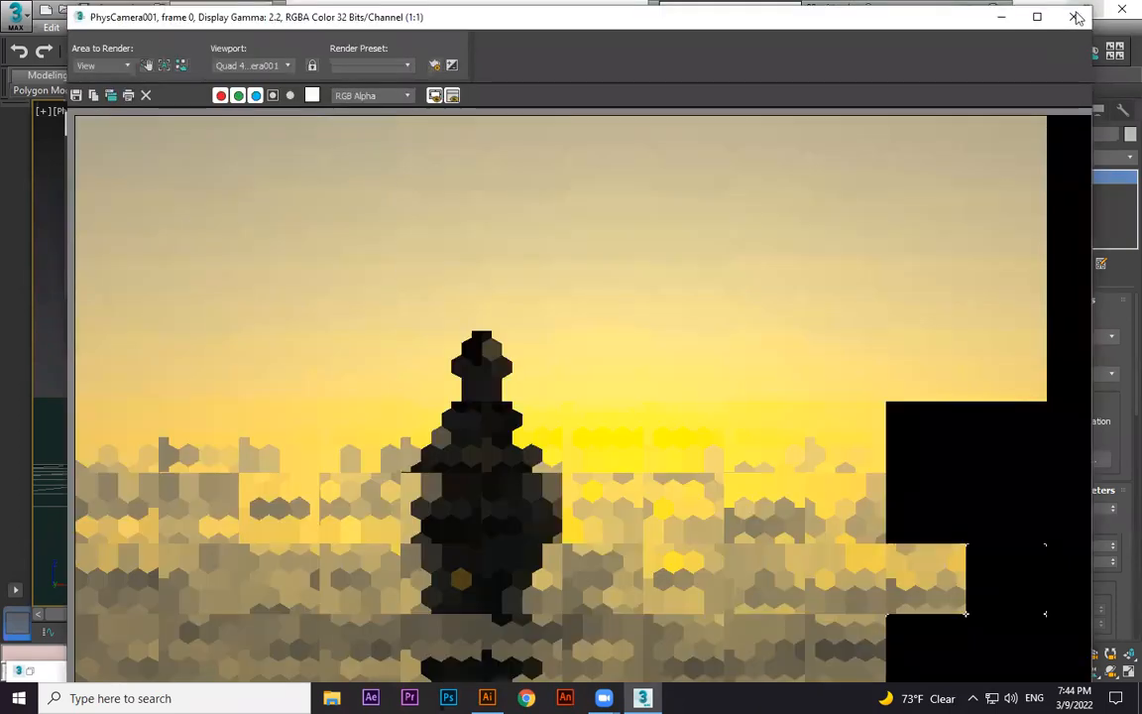
{"action": "left_click", "coordinate": [1077, 17]}
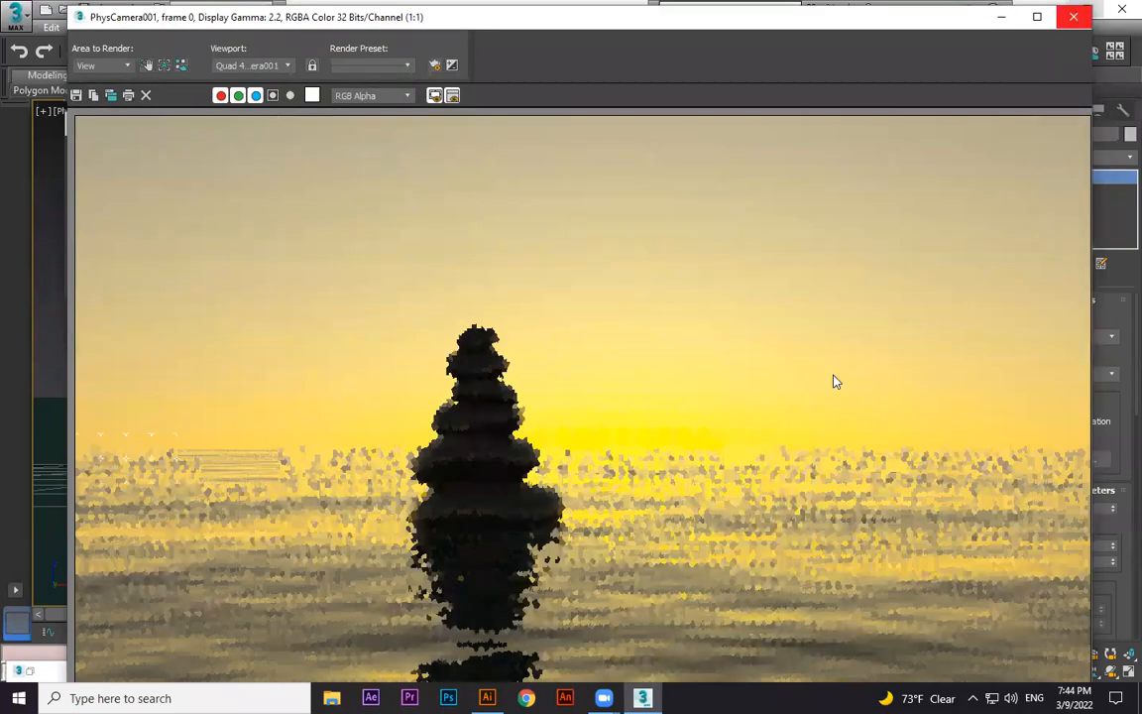
Lower the sun further and test render the camera view, cancelling the render.
{"action": "left_click_drag", "start_coordinate": [829, 429], "coordinate": [830, 481]}
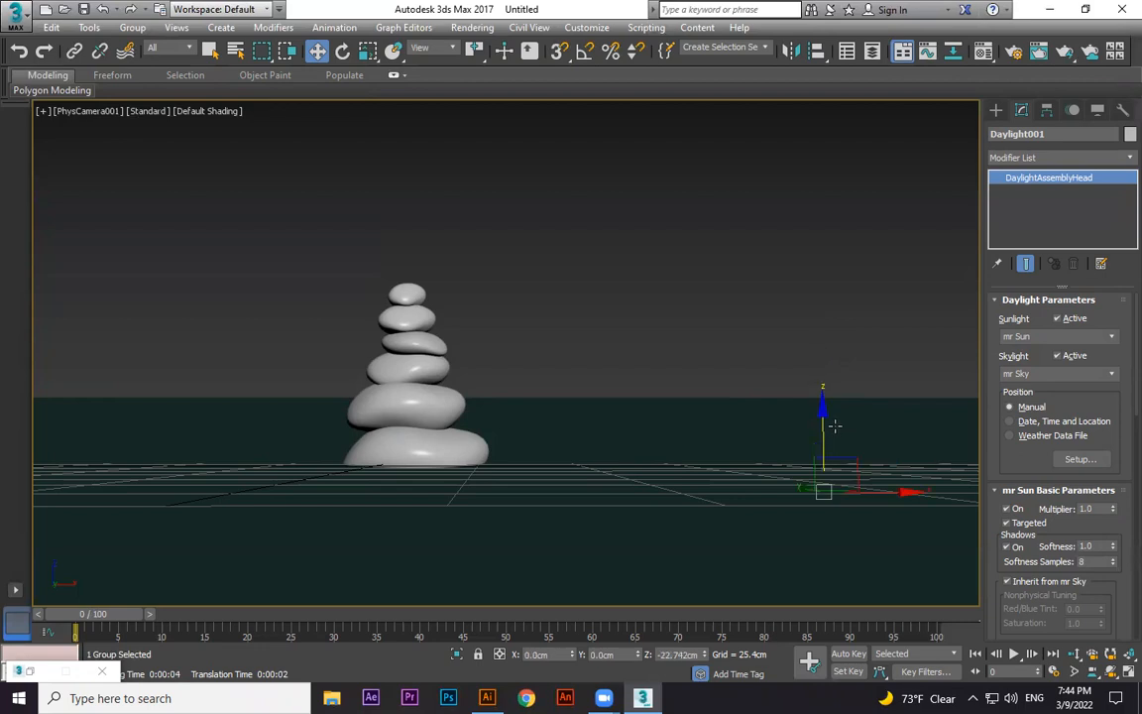
{"action": "key", "text": "shift+q"}
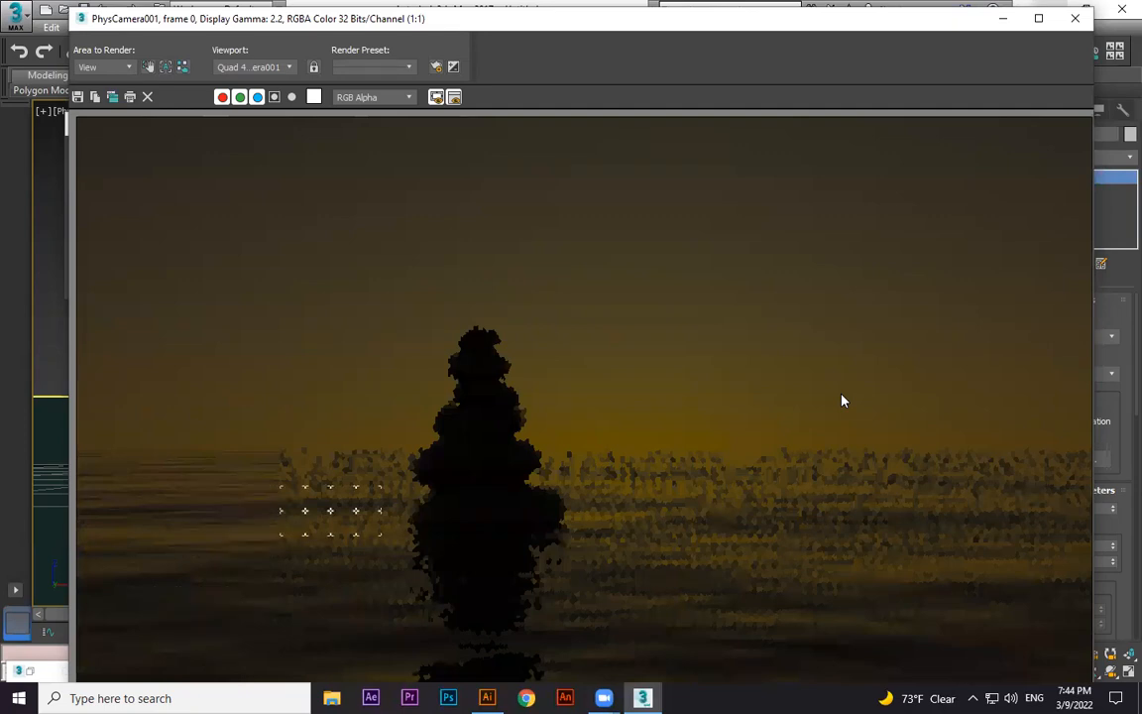
{"action": "left_click", "coordinate": [1077, 20]}
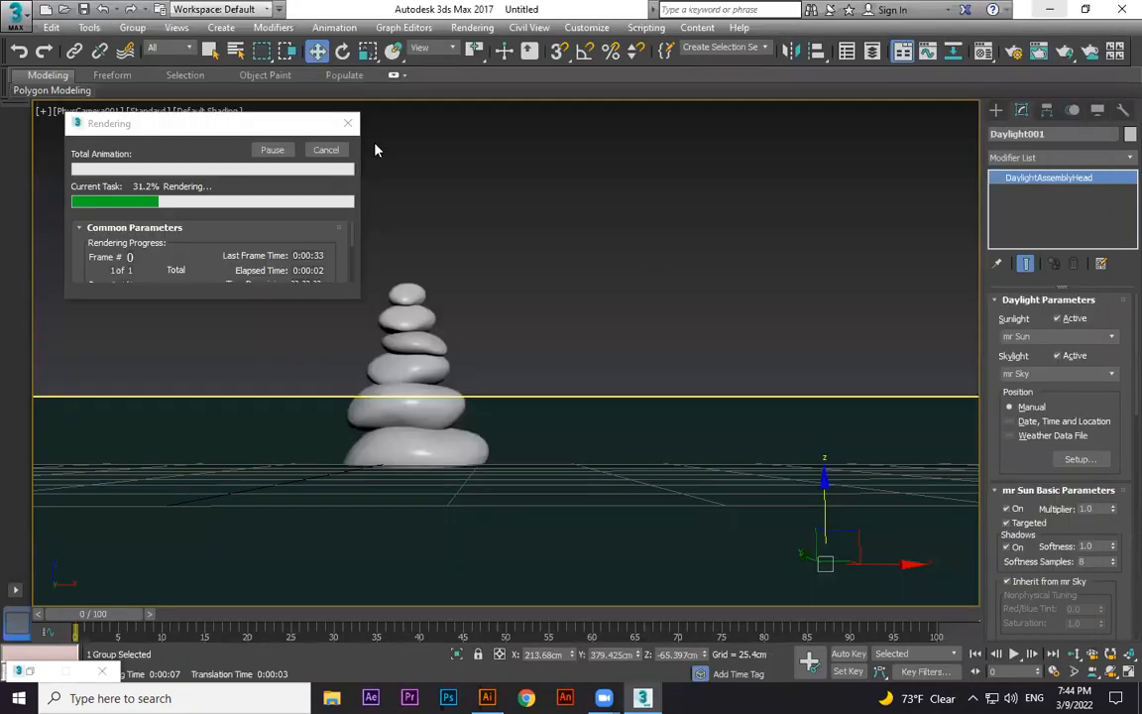
{"action": "left_click", "coordinate": [326, 150]}
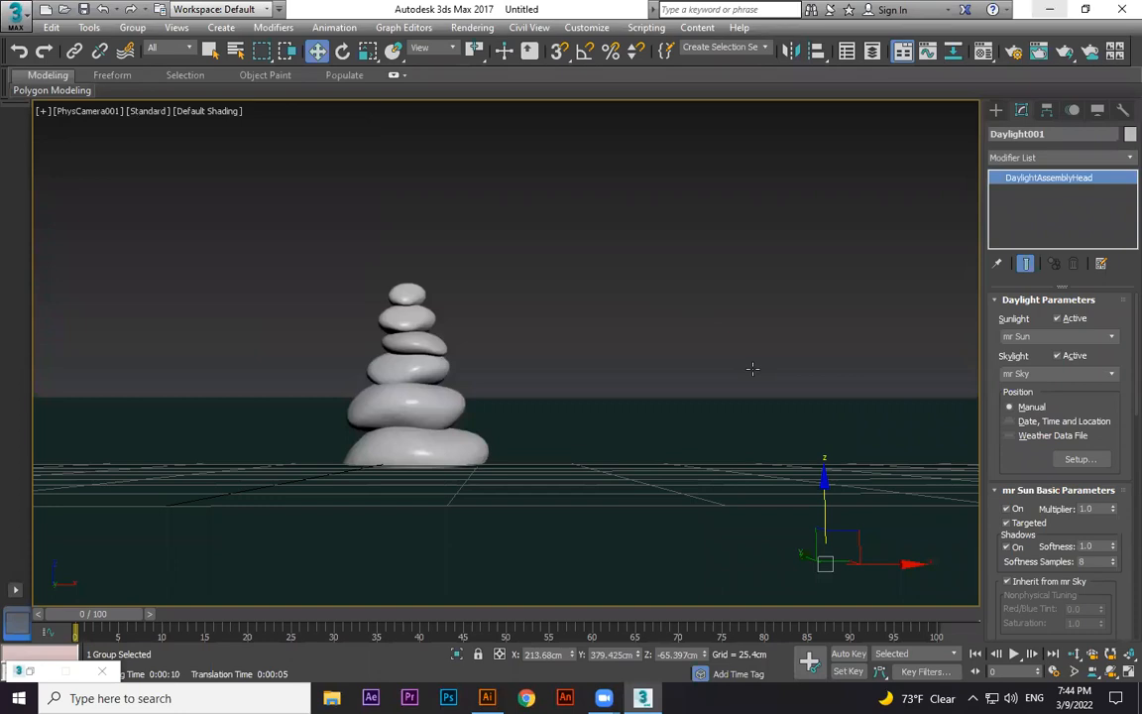
Reposition the sun from the perspective view and start a test render of the camera view.
{"action": "key", "text": "p"}
{"action": "middle_click_drag", "start_coordinate": [895, 415], "coordinate": [714, 290], "text": "alt"}
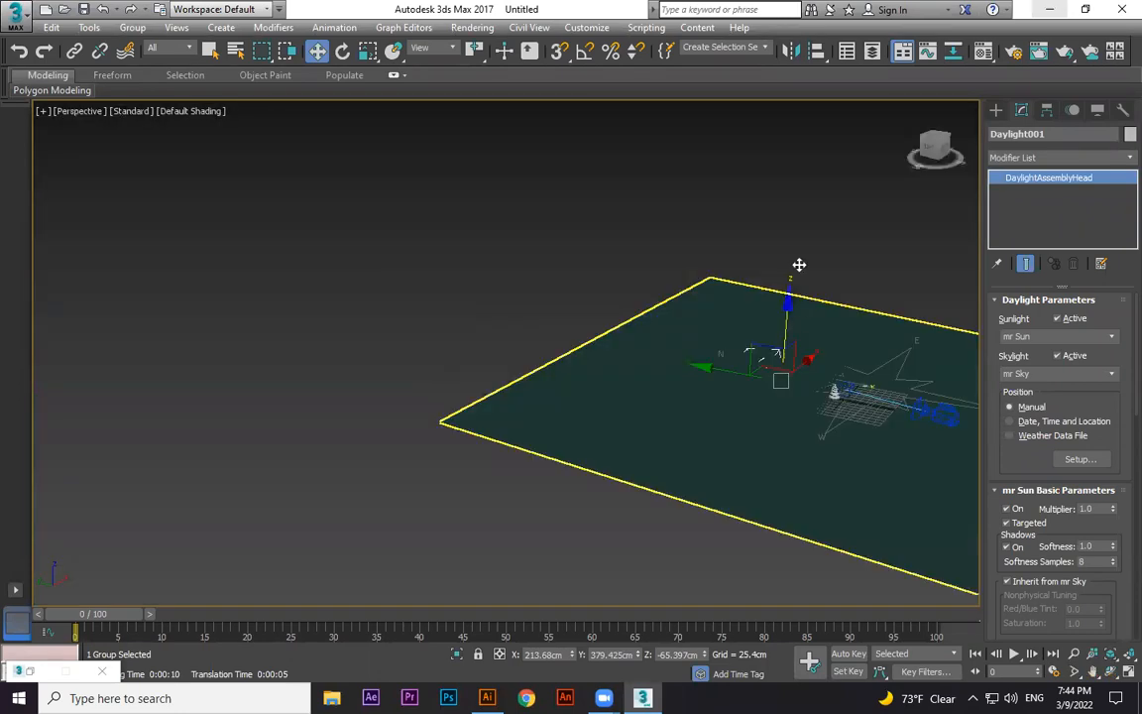
{"action": "left_click", "coordinate": [746, 293]}
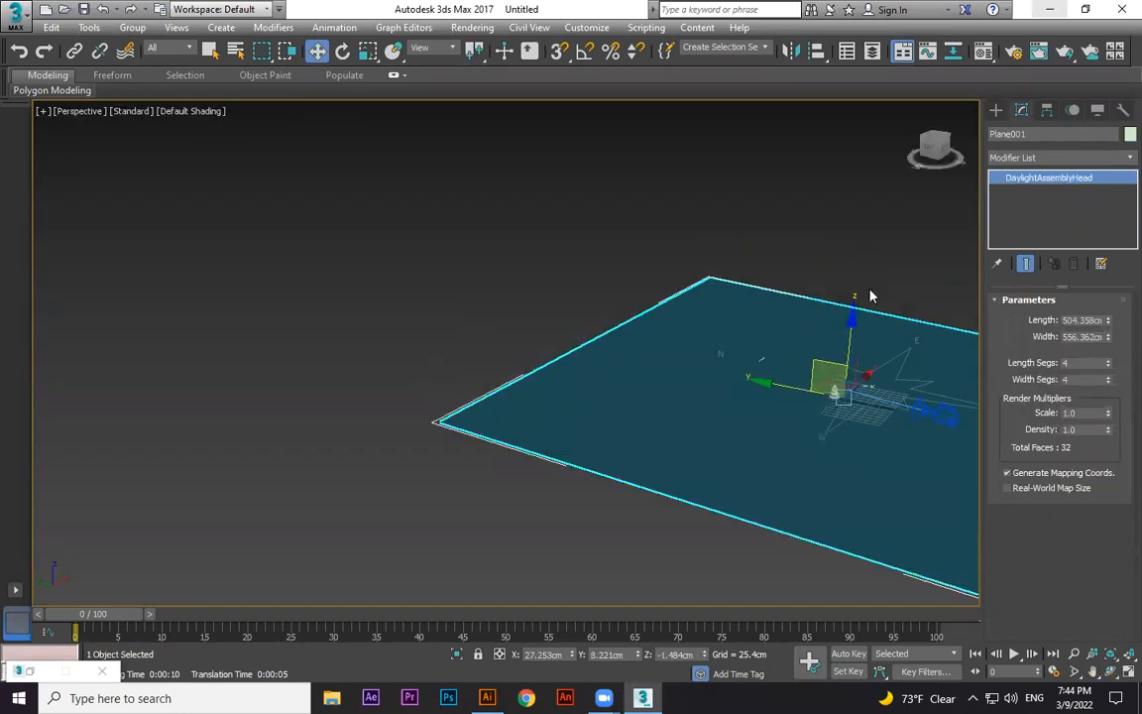
{"action": "key", "text": "ctrl+z"}
{"action": "scroll", "coordinate": [673, 266], "scroll_direction": "down", "scroll_amount": 3}
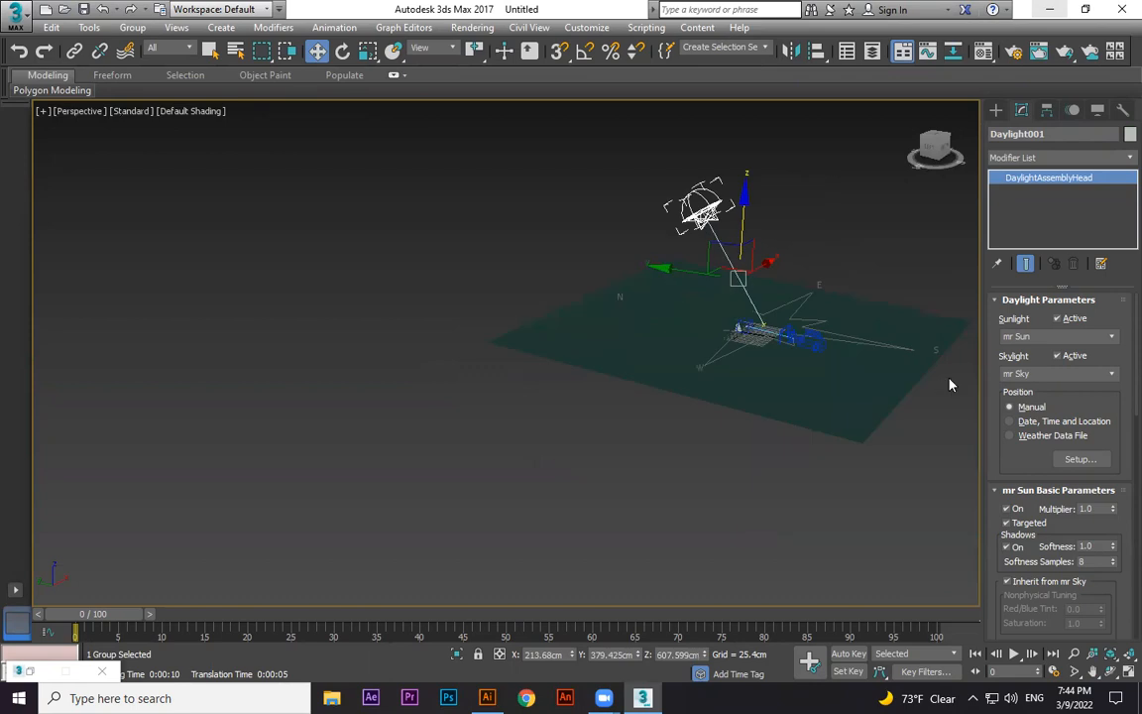
{"action": "left_click_drag", "start_coordinate": [703, 269], "coordinate": [862, 265]}
{"action": "middle_click_drag", "start_coordinate": [903, 191], "coordinate": [715, 166]}
{"action": "left_click_drag", "start_coordinate": [714, 167], "coordinate": [729, 270]}
{"action": "key", "text": "c"}
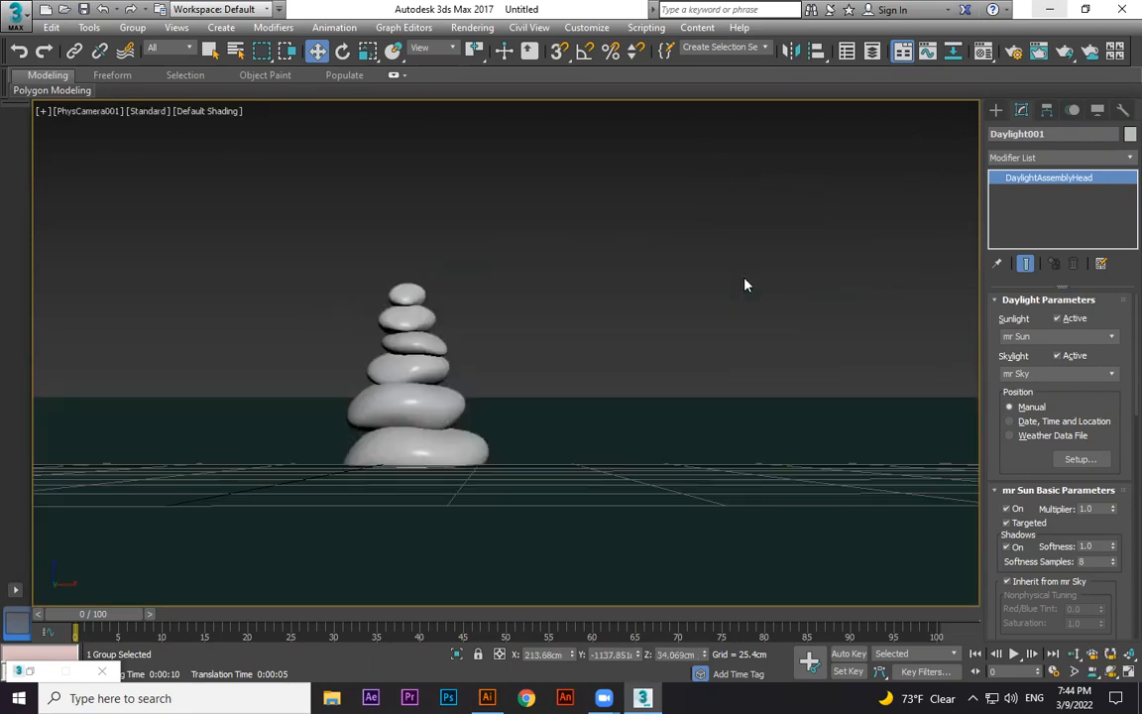
{"action": "key", "text": "shift+q"}
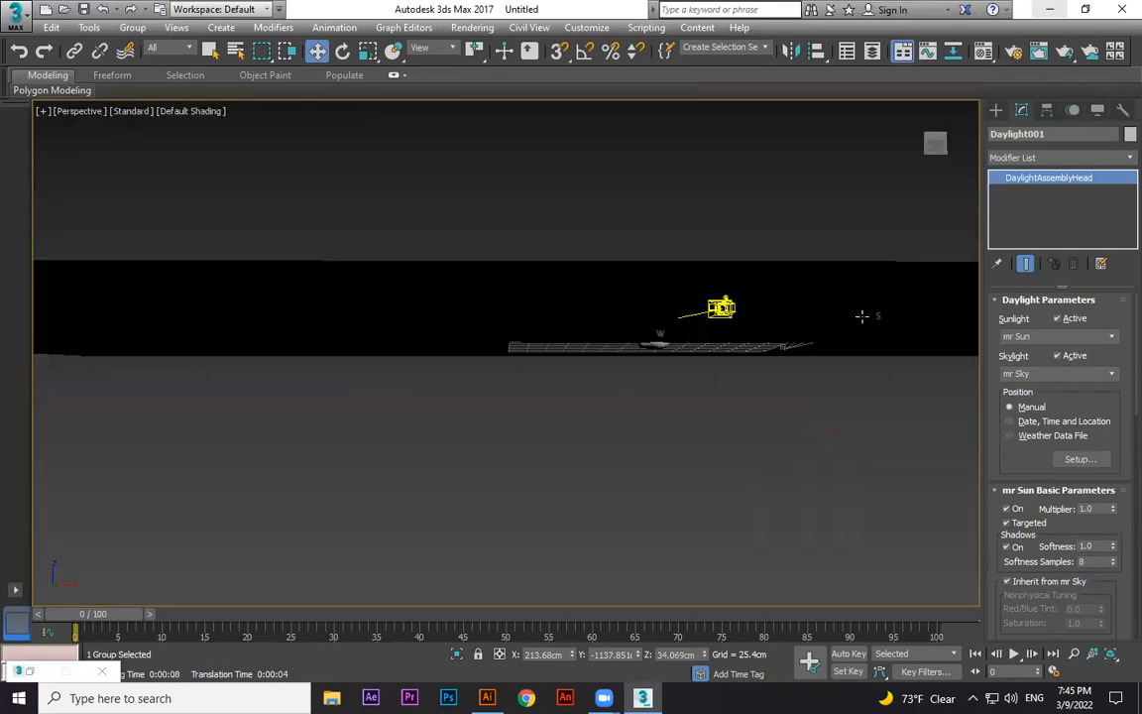
Lower the sun to the horizon, render the camera view as a sunset, and close the render window.
{"action": "left_click_drag", "start_coordinate": [863, 221], "coordinate": [654, 393]}
{"action": "key", "text": "c"}
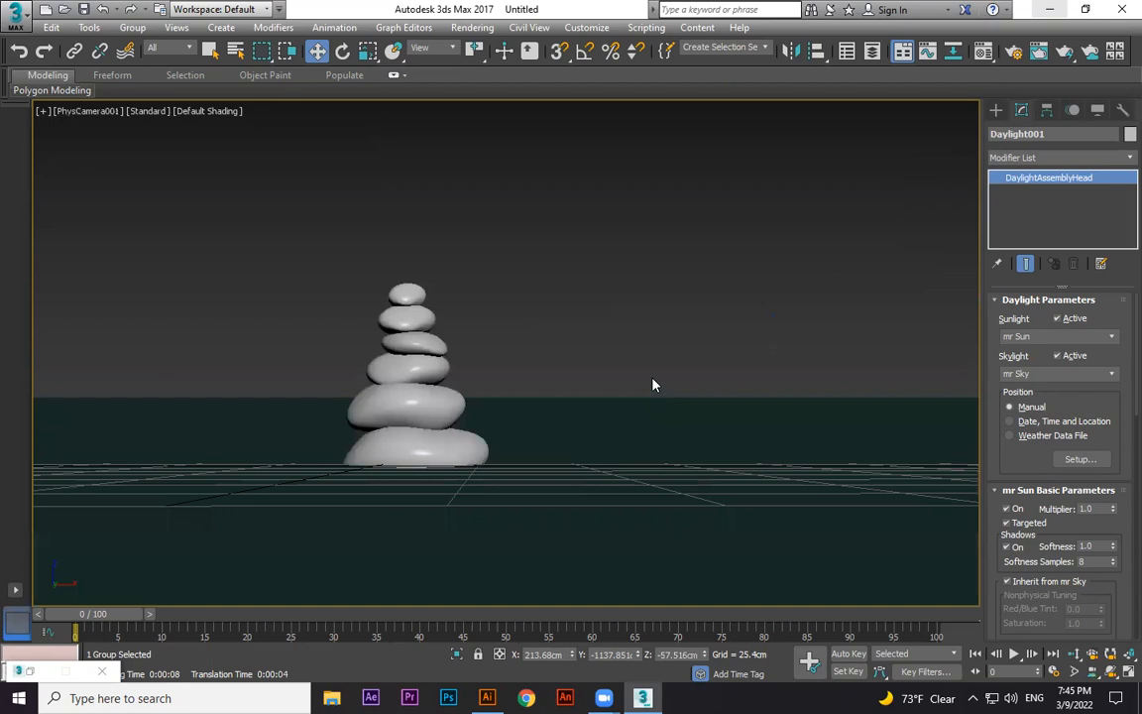
{"action": "key", "text": "shift+q"}
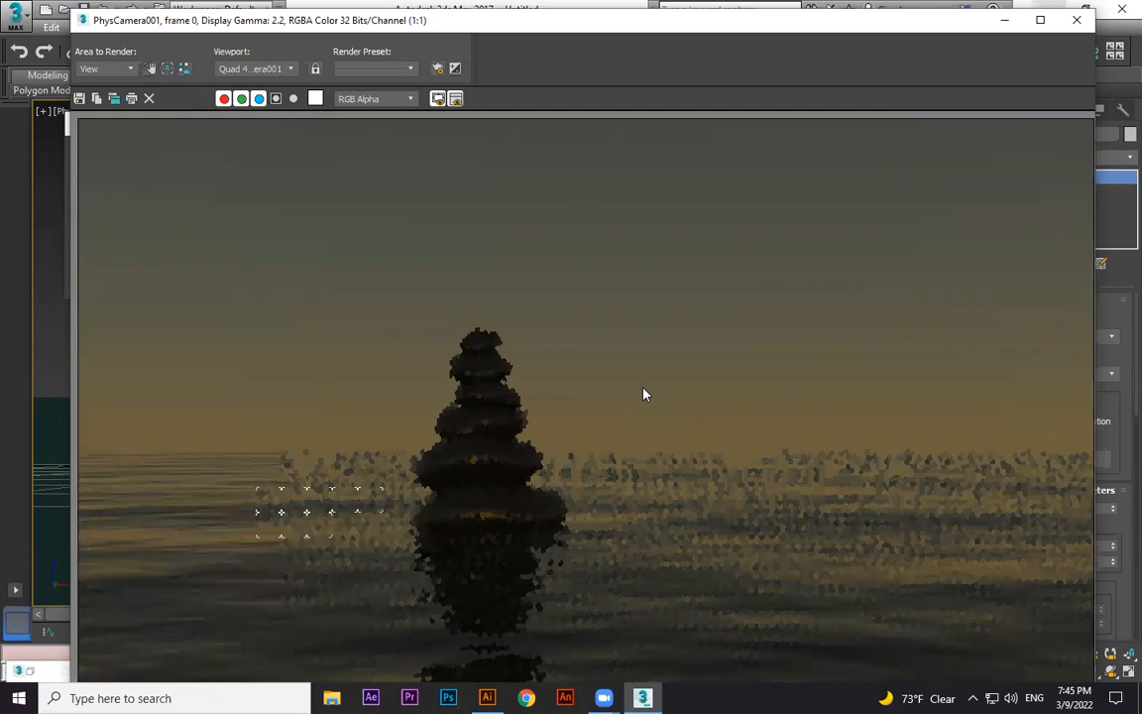
{"action": "left_click", "coordinate": [1080, 24]}
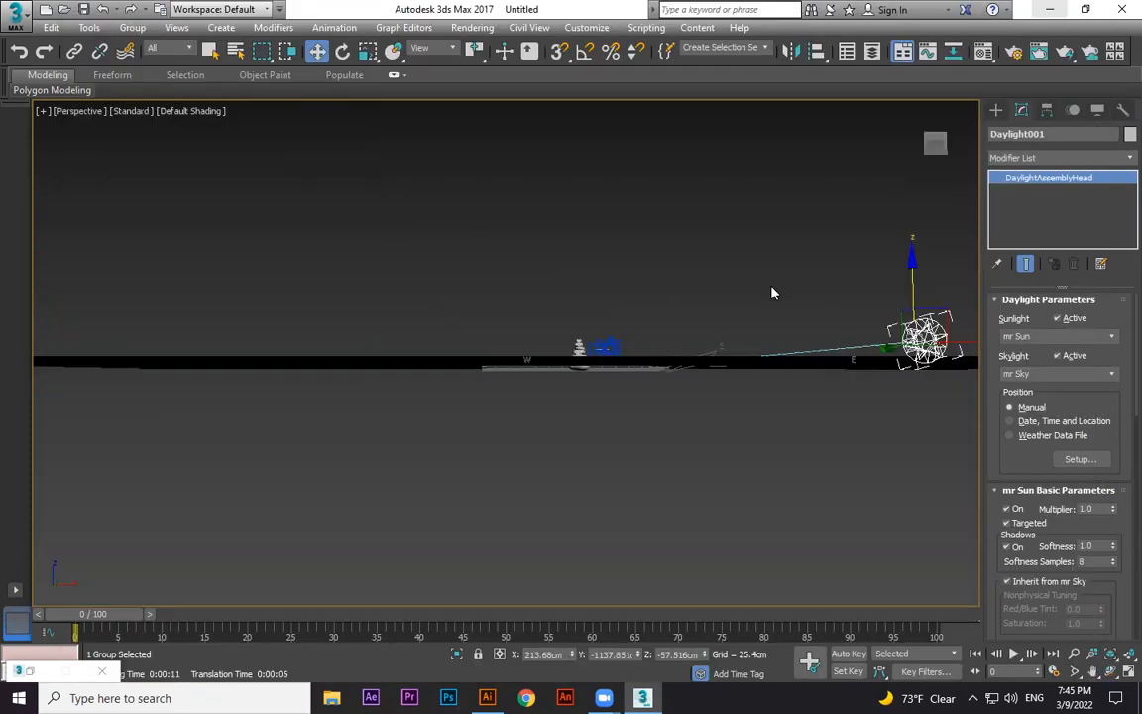
Raise the sun high above the scene, render the camera view as a daytime shot, and close the render window.
{"action": "middle_click_drag", "start_coordinate": [773, 292], "coordinate": [761, 279], "text": "alt"}
{"action": "left_click_drag", "start_coordinate": [757, 277], "coordinate": [757, 158]}
{"action": "mouse_move", "coordinate": [450, 156]}
{"action": "left_mouse_down"}
{"action": "mouse_move", "coordinate": [434, 145]}
{"action": "mouse_move", "coordinate": [462, 170]}
{"action": "left_mouse_up"}
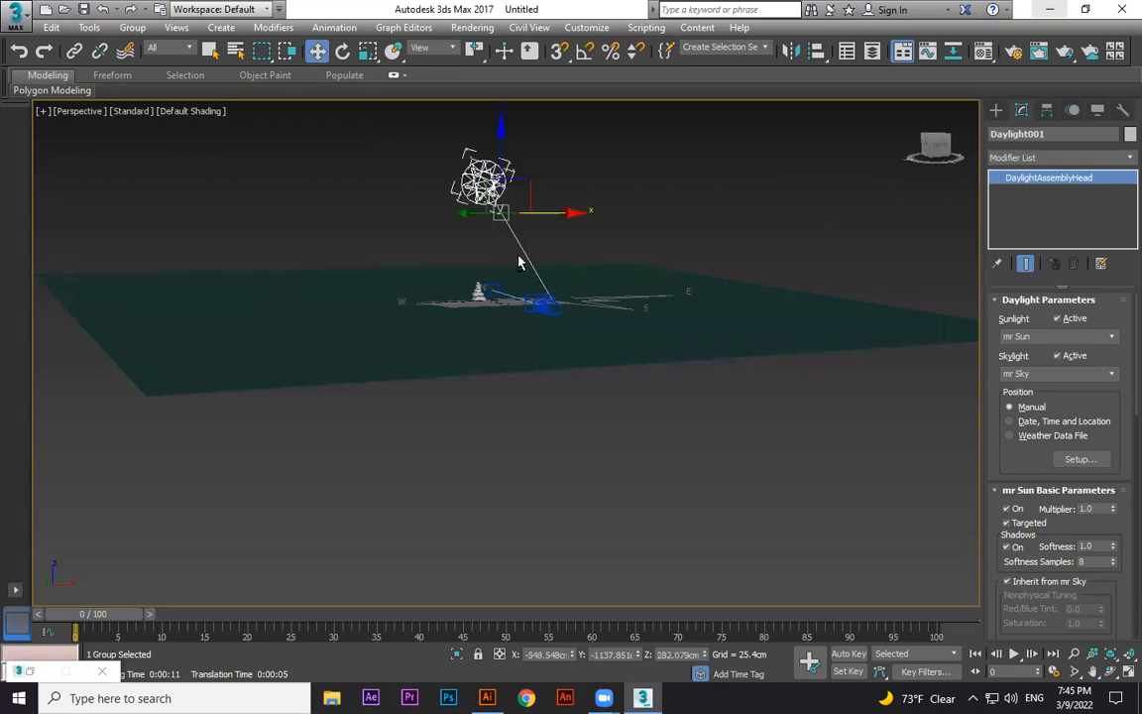
{"action": "middle_click_drag", "start_coordinate": [518, 262], "coordinate": [596, 286], "text": "alt"}
{"action": "middle_click_drag", "start_coordinate": [735, 384], "coordinate": [472, 224], "text": "alt"}
{"action": "left_click_drag", "start_coordinate": [340, 91], "coordinate": [314, 107]}
{"action": "left_click_drag", "start_coordinate": [434, 133], "coordinate": [512, 75]}
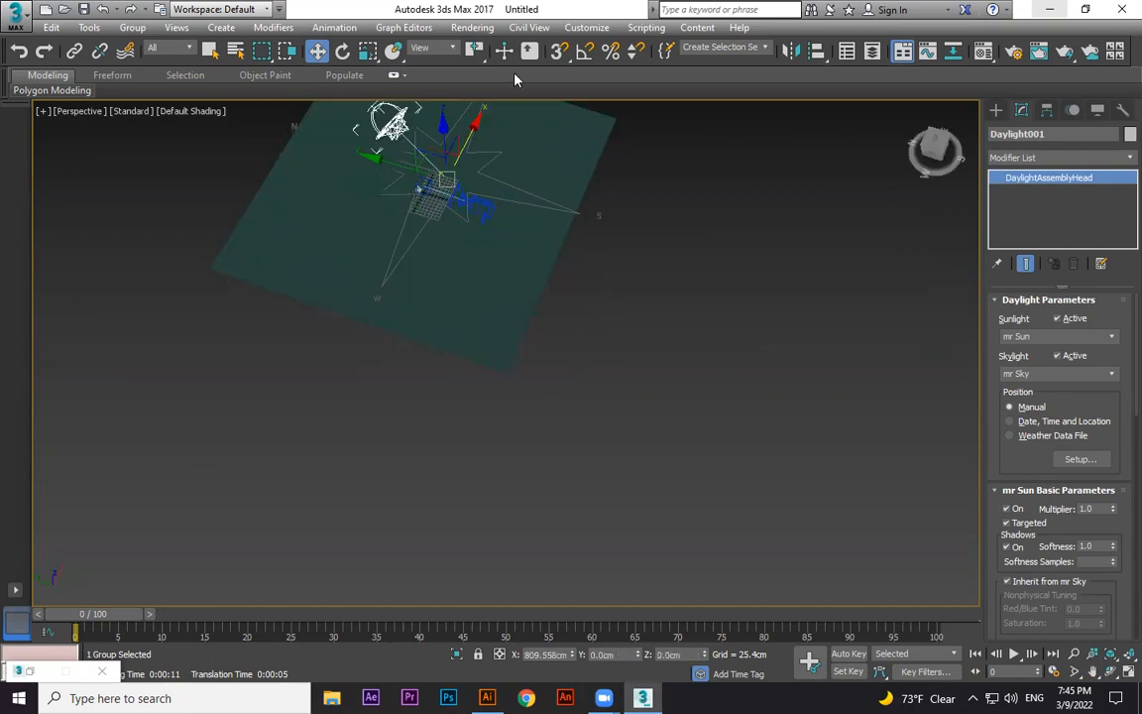
{"action": "key", "text": "c"}
{"action": "key", "text": "shift+q"}
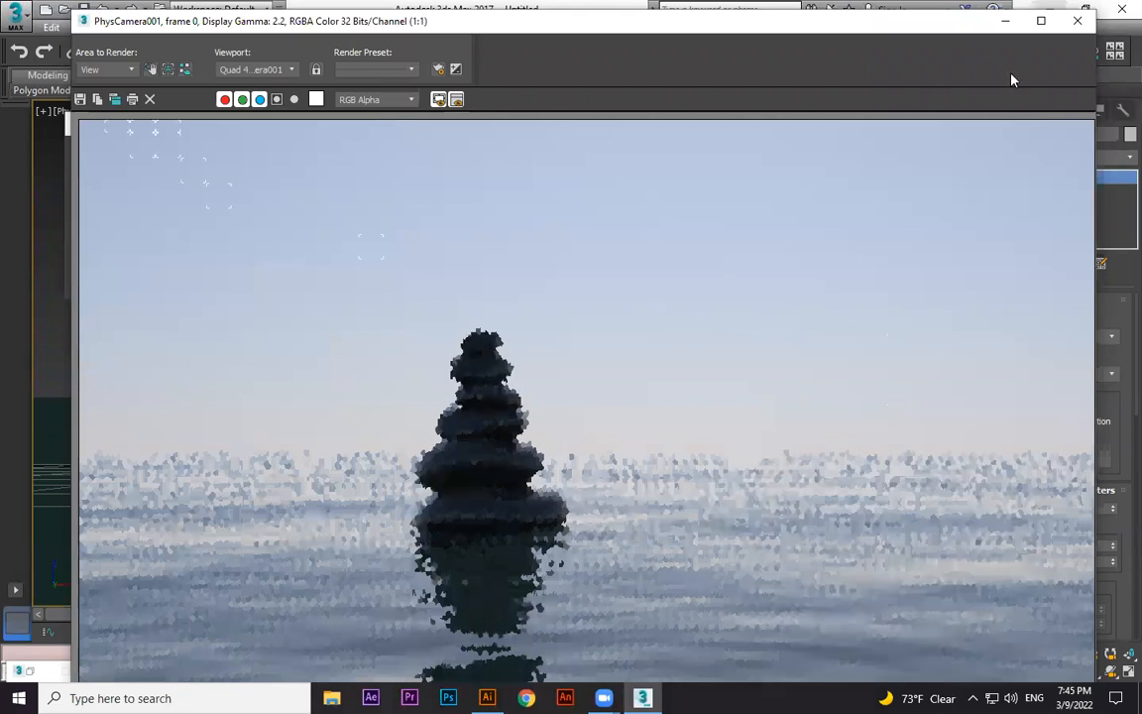
{"action": "left_click", "coordinate": [1079, 21]}
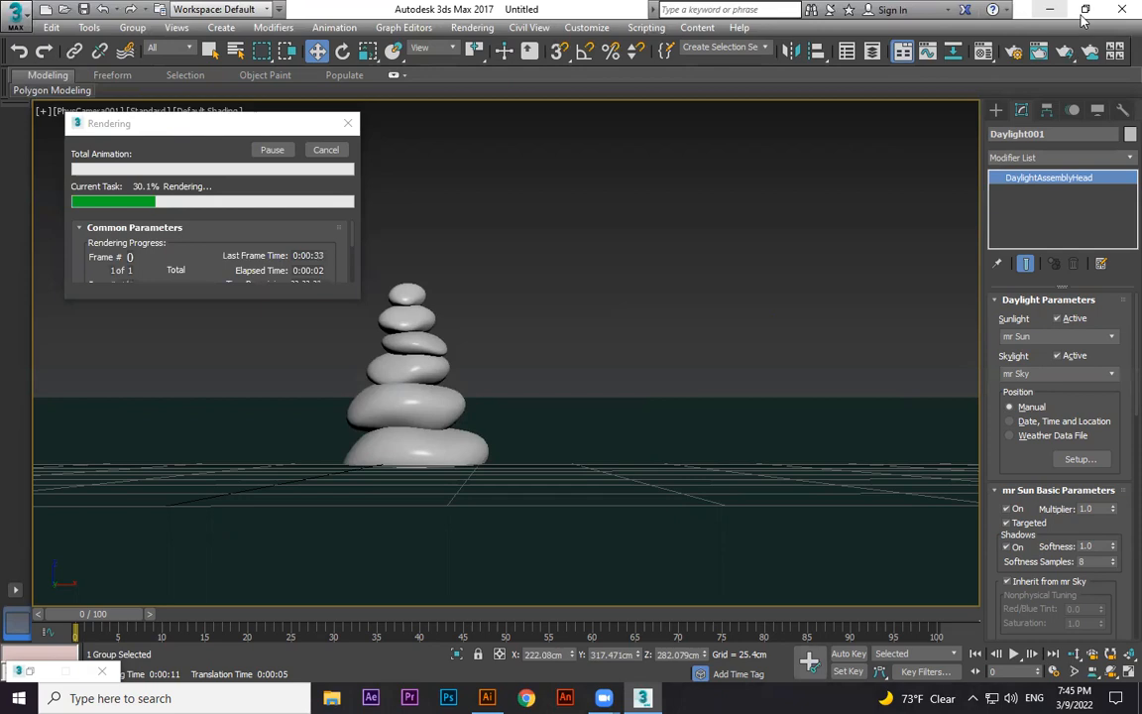